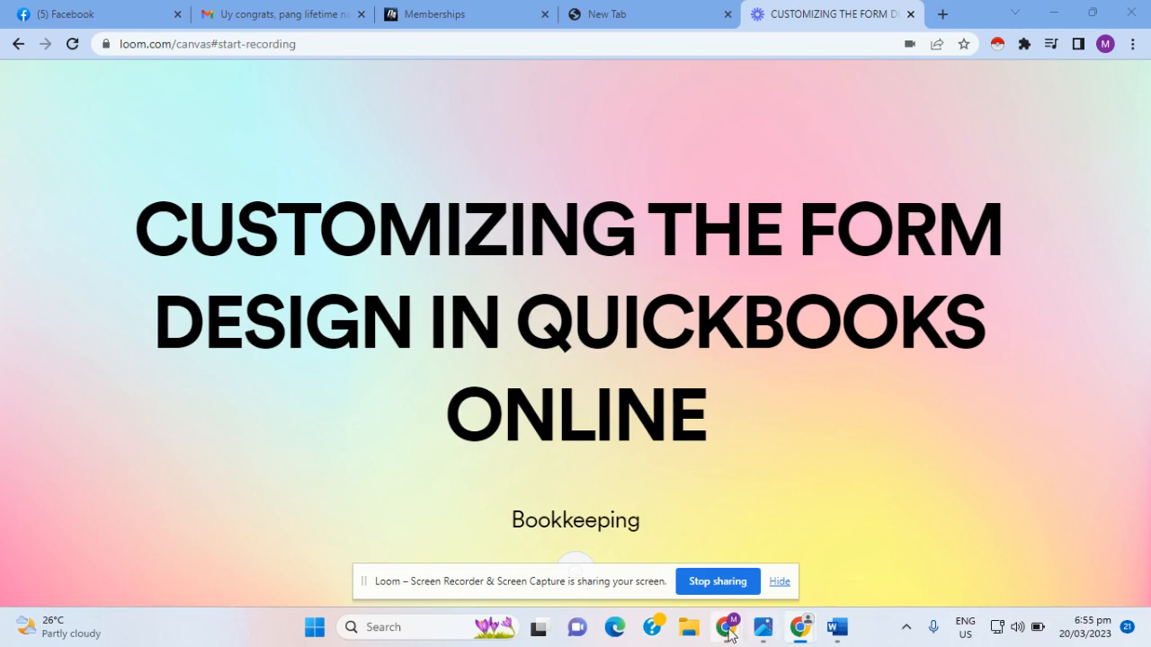
Switch to QuickBooks and create a new invoice style from the custom form styles list
mouse_move(728, 635)
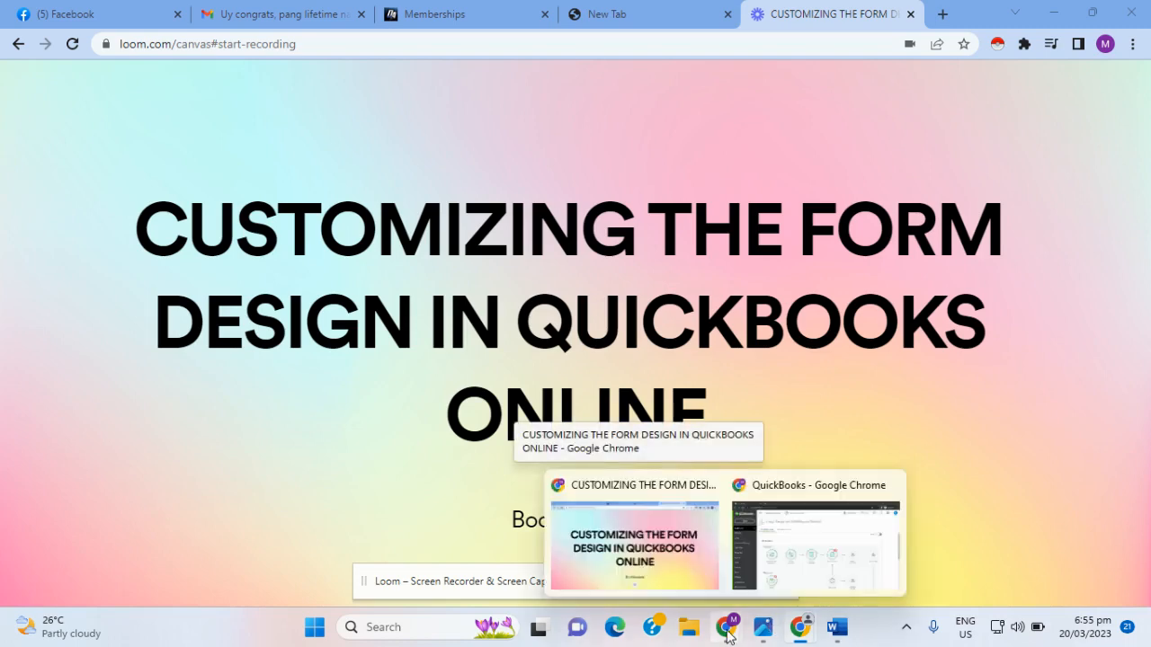
left_click(776, 585)
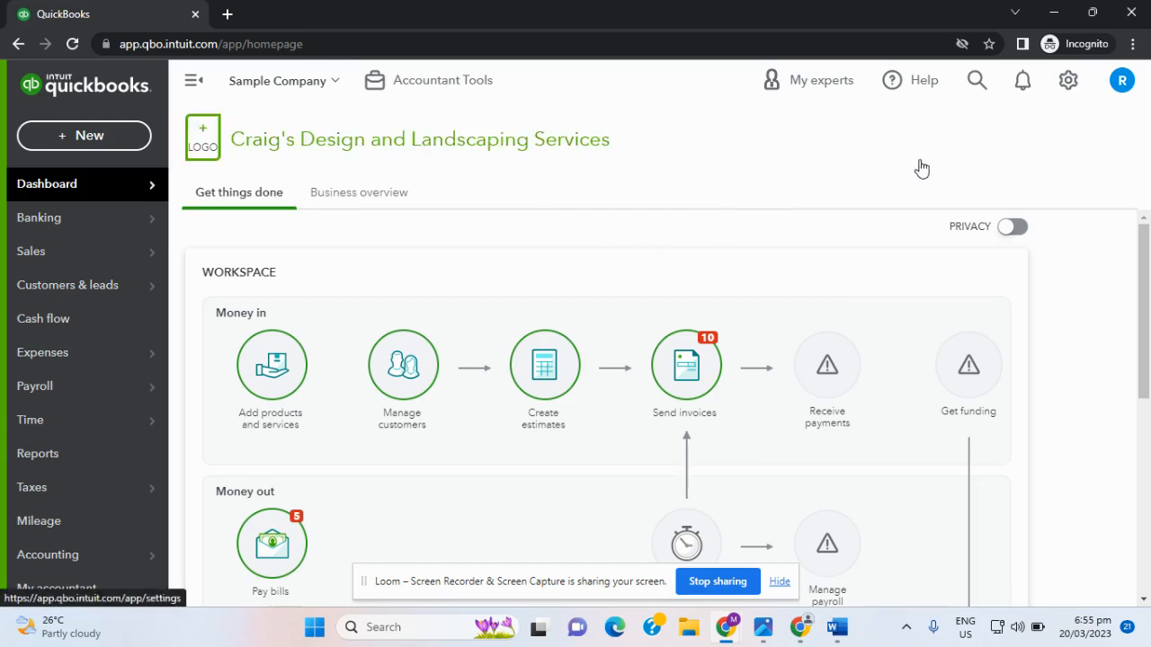
left_click(1066, 83)
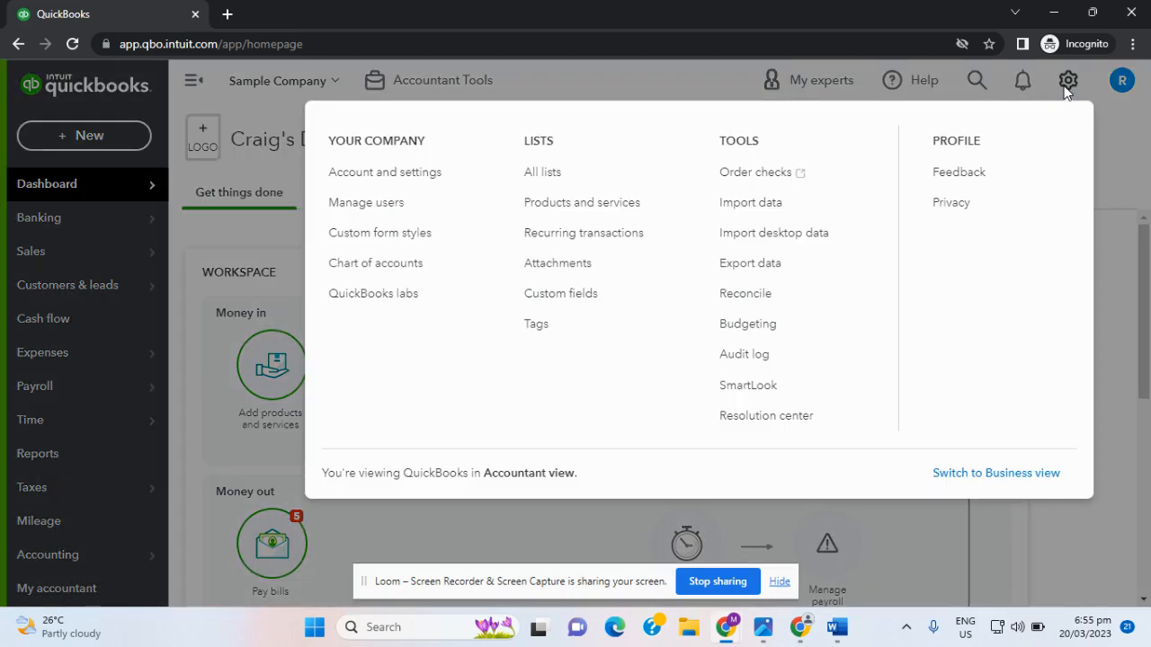
left_click(429, 236)
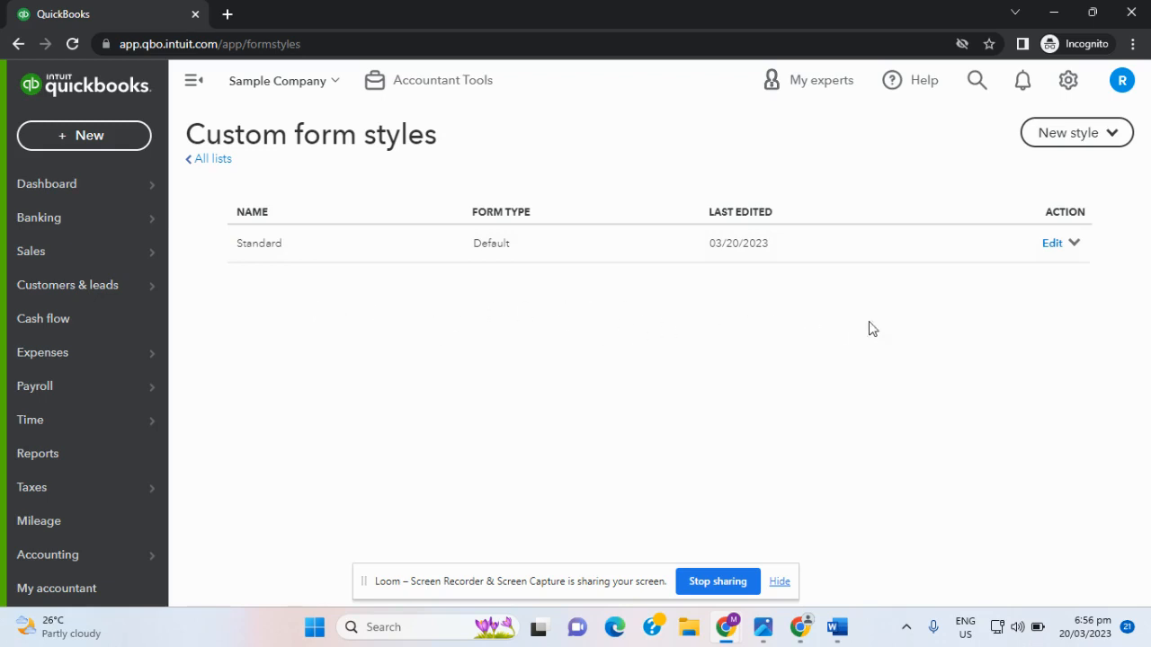
left_click(1114, 137)
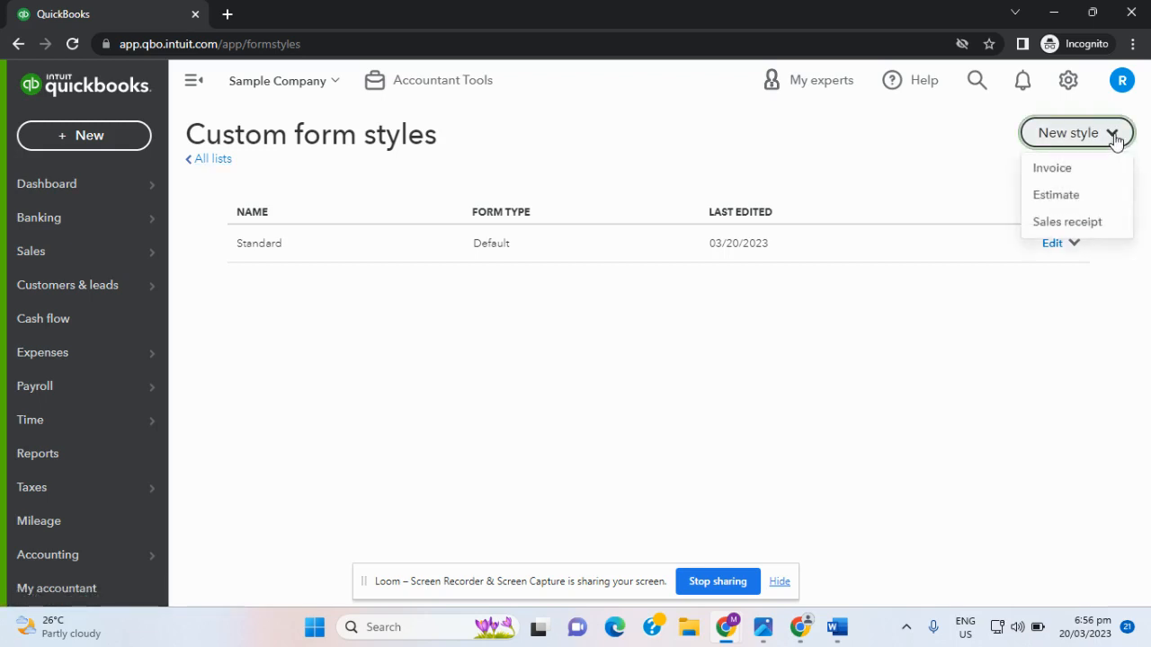
left_click(1053, 169)
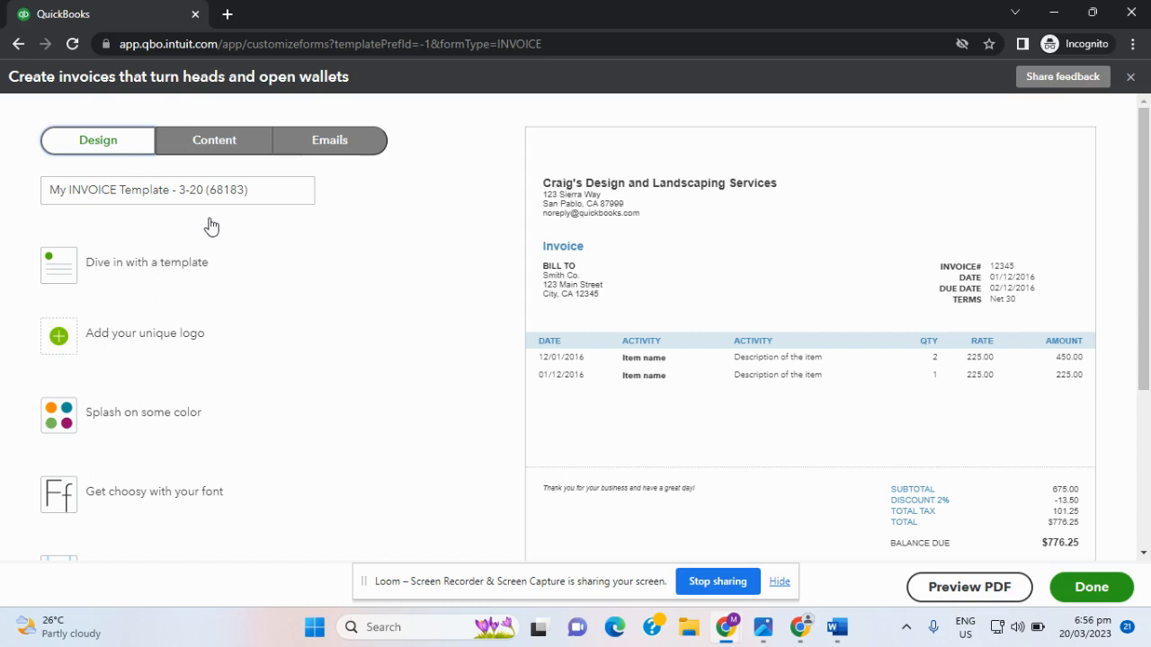
Open the template choices for the new invoice design
left_click_drag(260, 191, 51, 193)
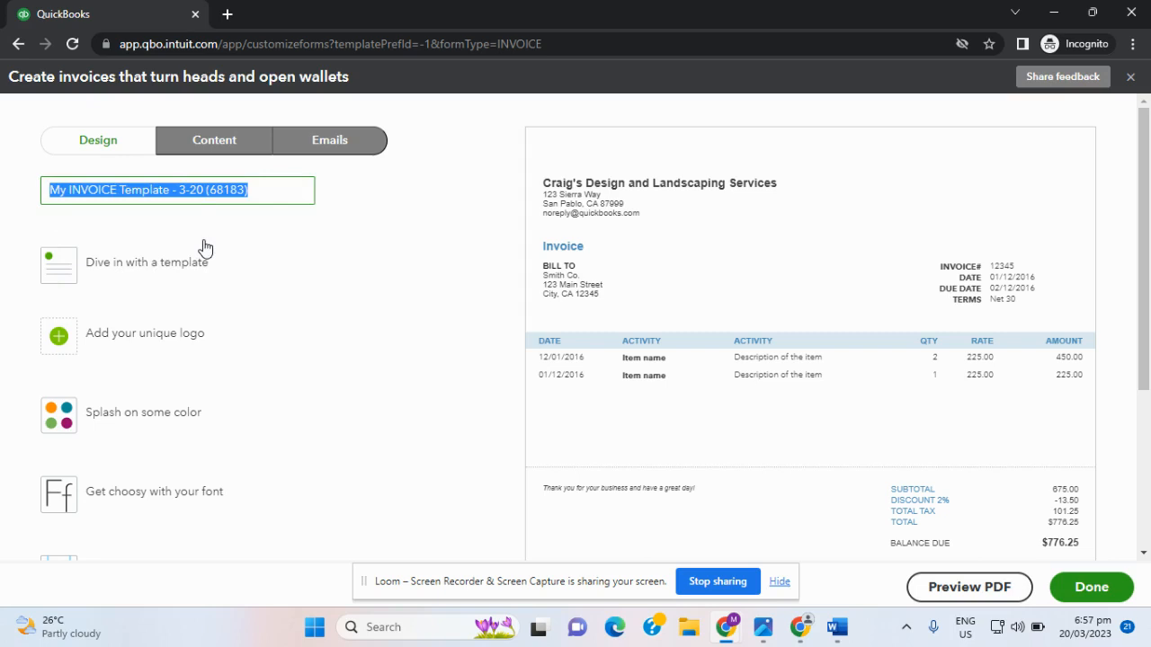
left_click(108, 278)
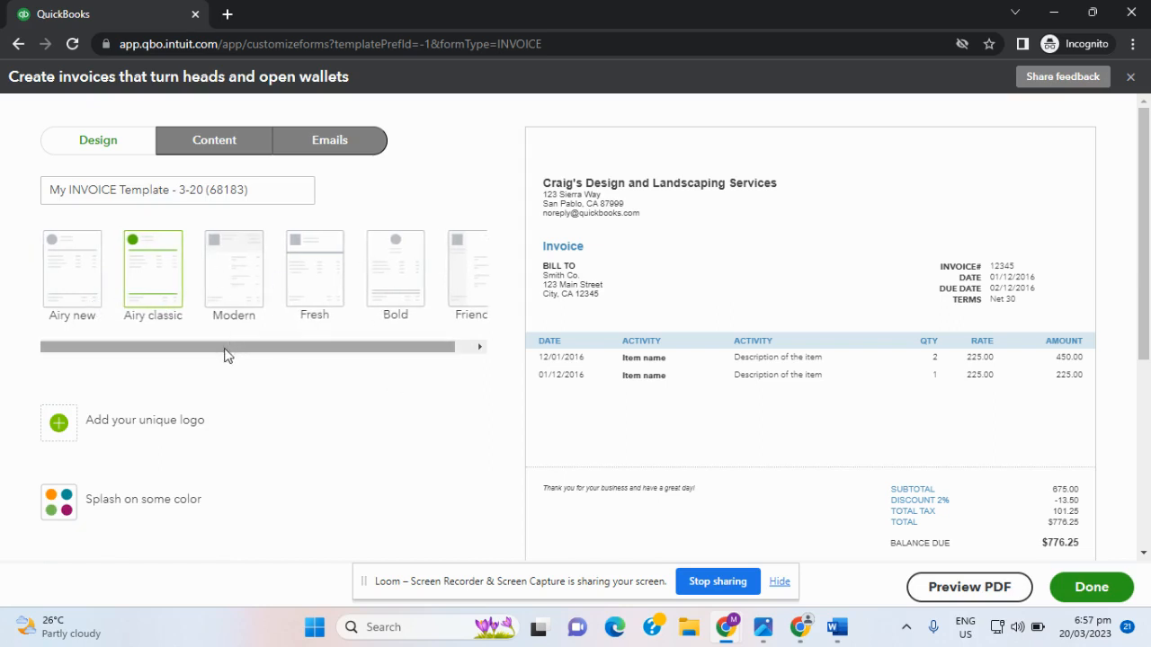
left_click_drag(226, 350, 160, 346)
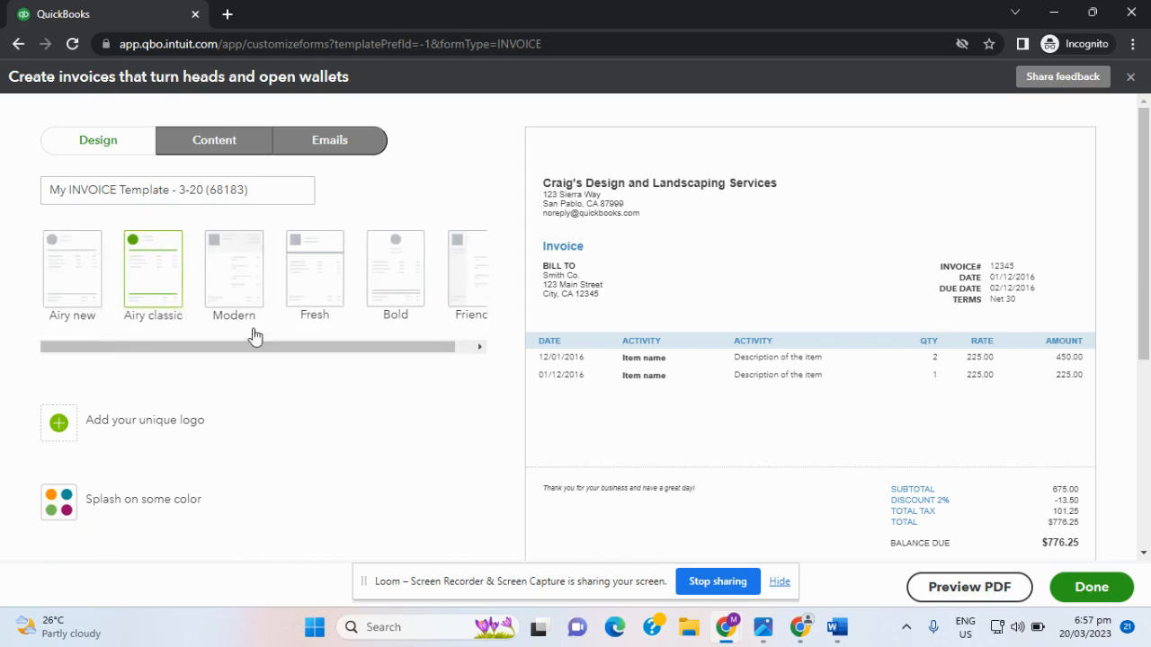
Try the Airy new, Airy classic, Modern, Fresh and Bold templates on the invoice
left_click(81, 308)
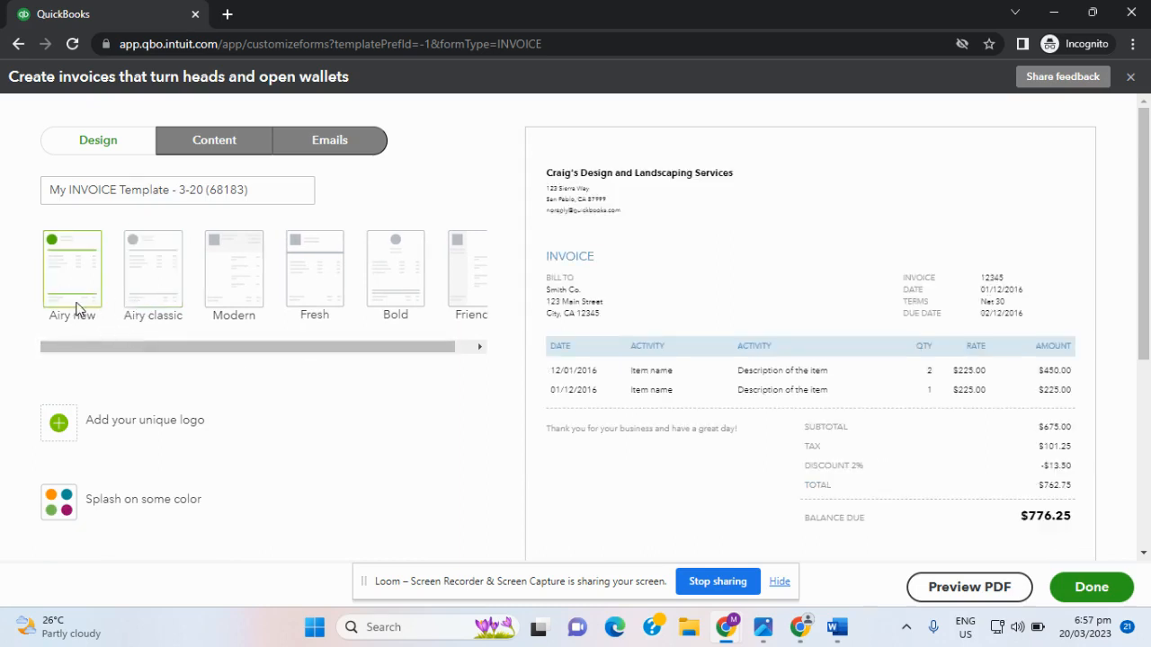
left_click(166, 312)
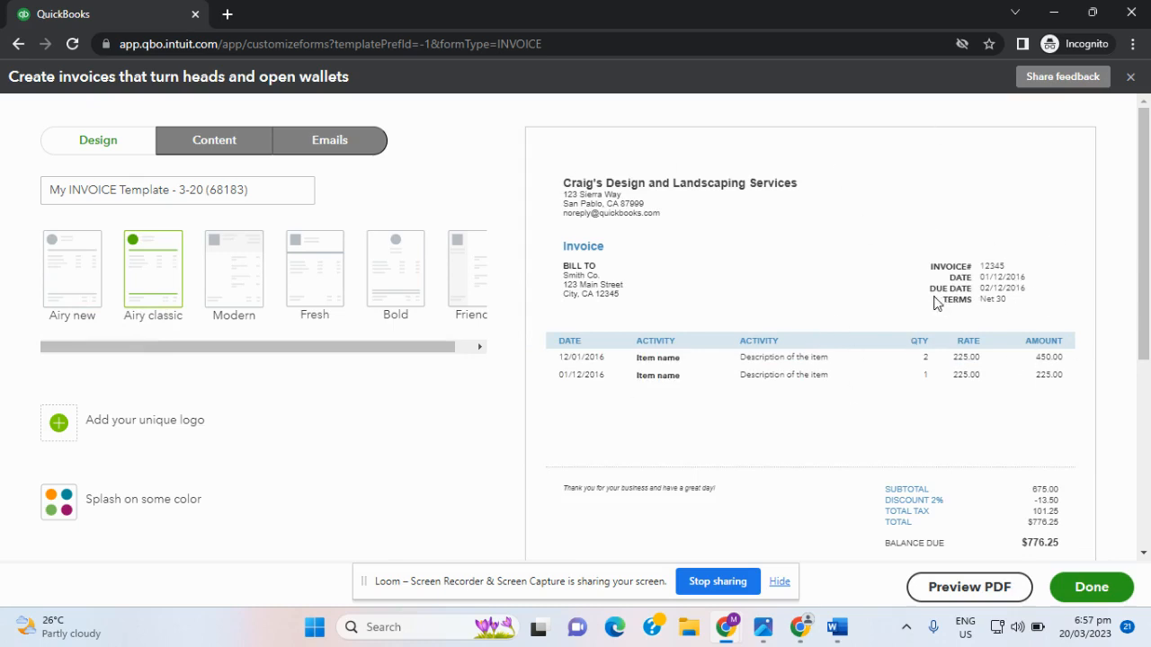
left_click(241, 309)
left_click(311, 301)
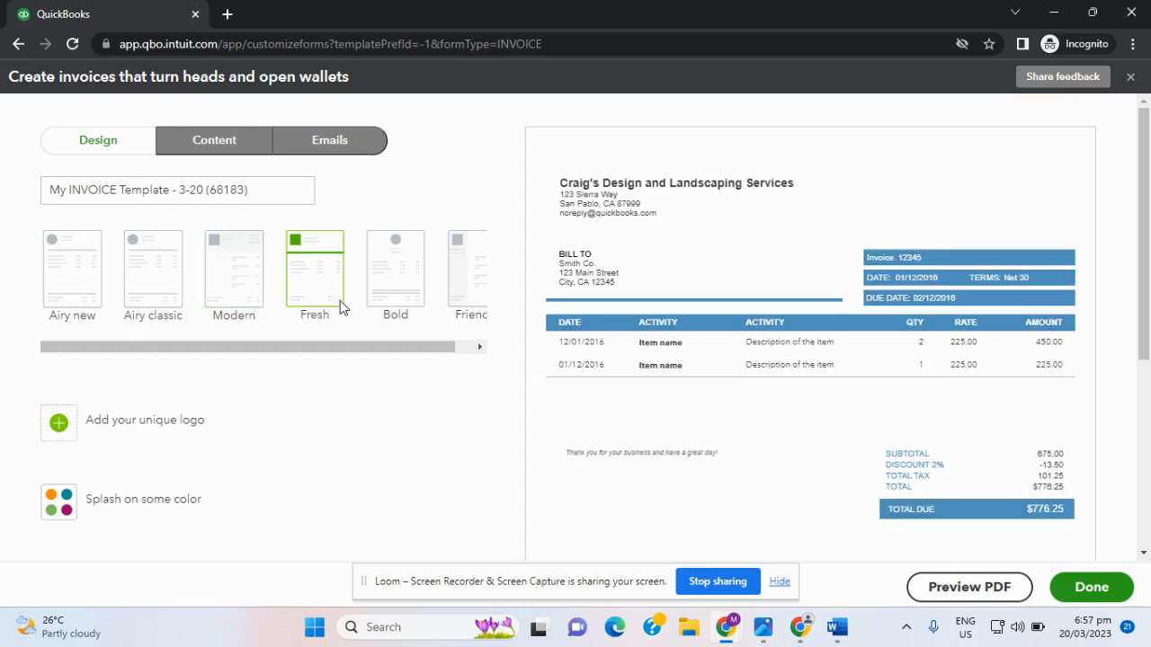
left_click(376, 306)
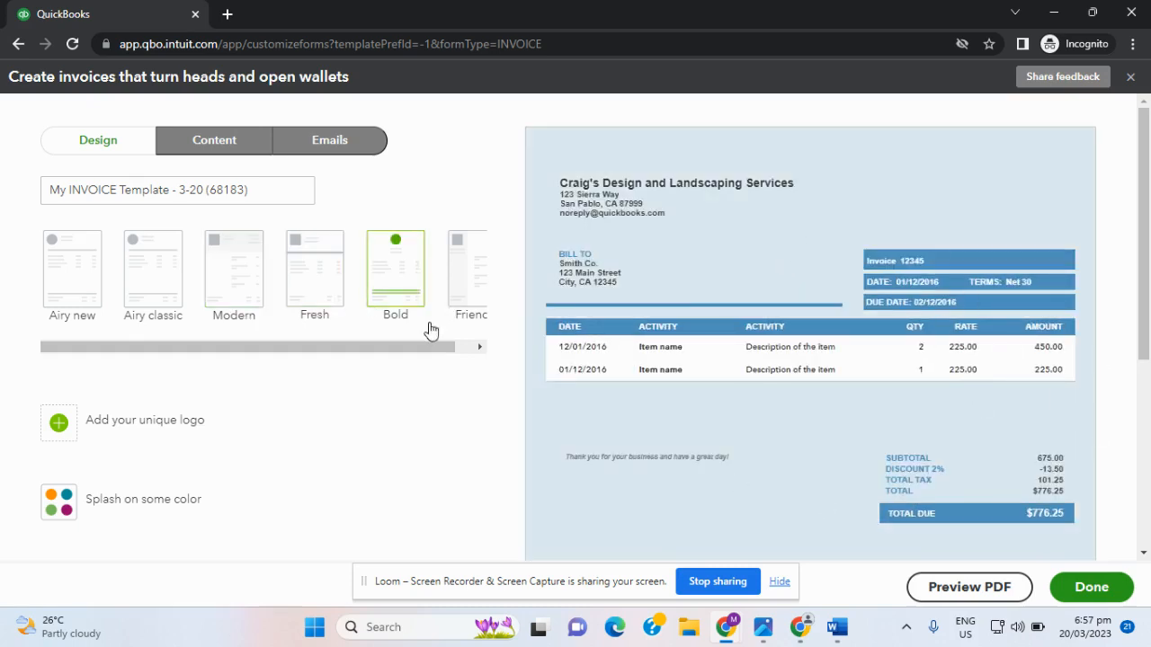
Step through the invoice templates once more and apply the Friendly template
left_click(62, 300)
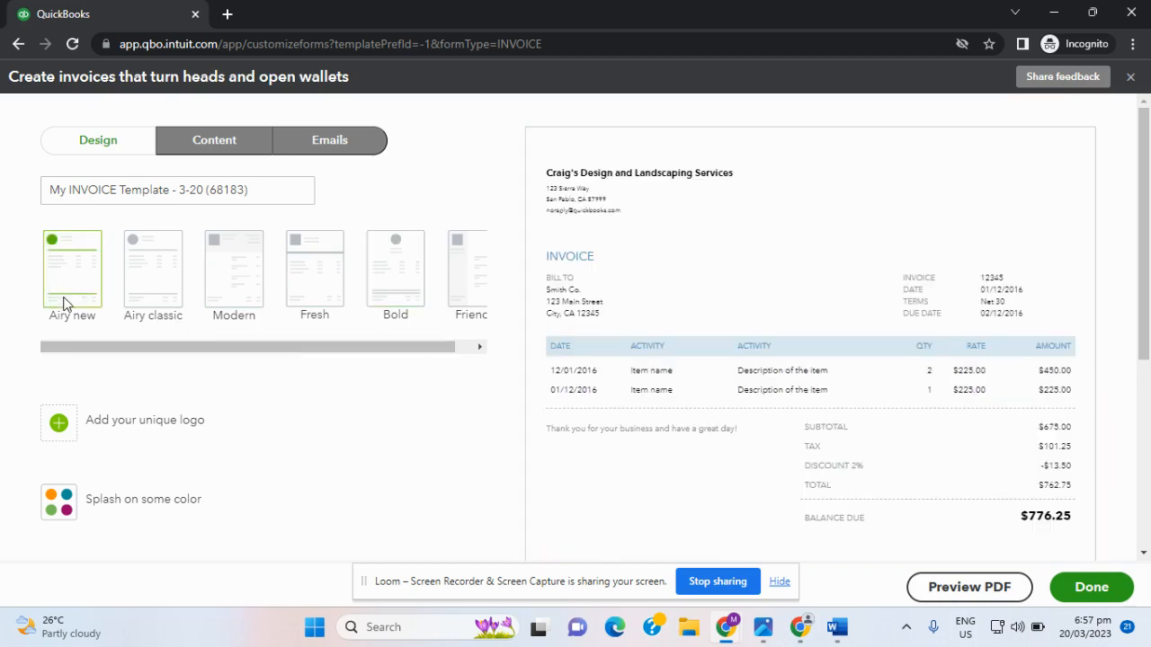
left_click(140, 286)
left_click(237, 302)
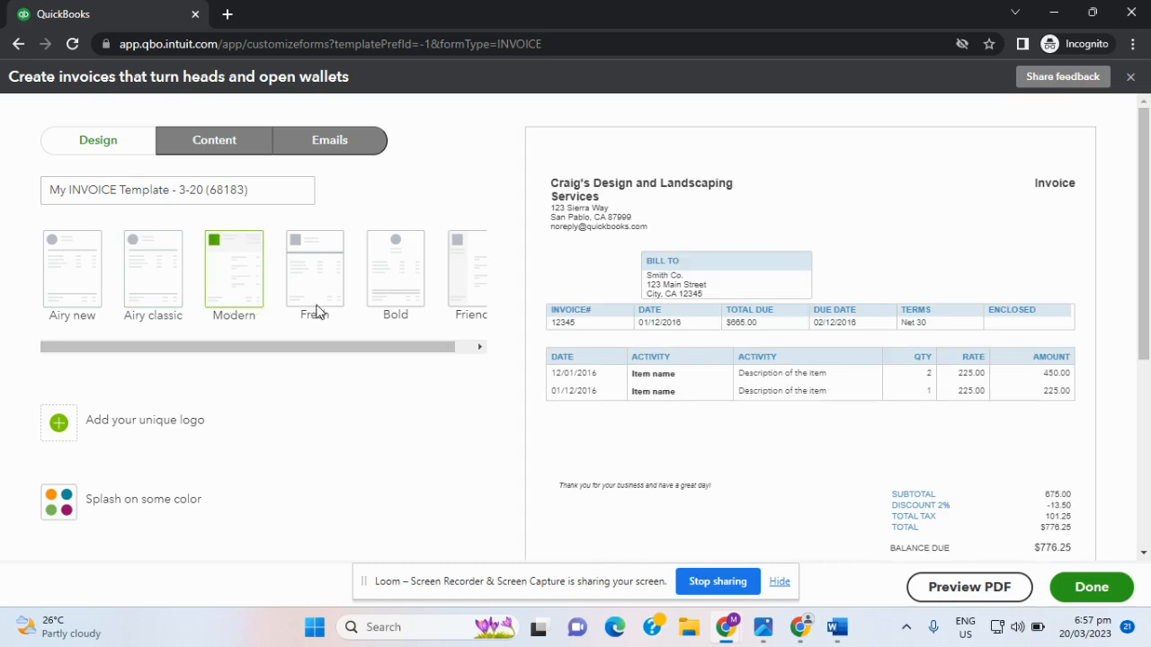
left_click(317, 310)
left_click(385, 314)
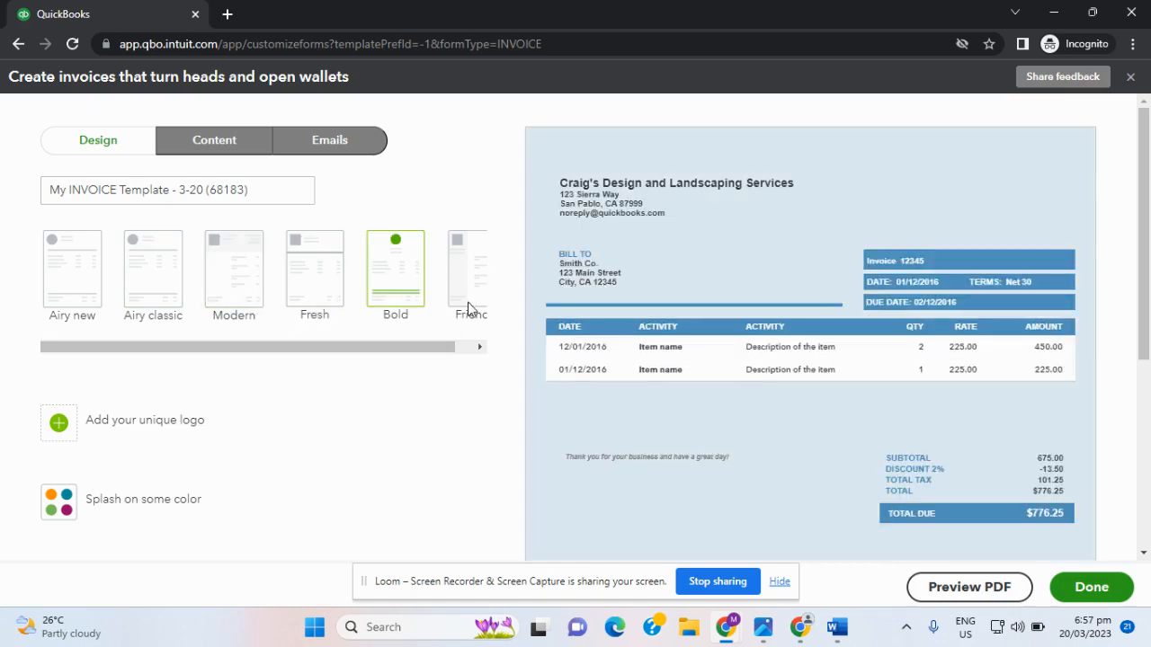
left_click(471, 311)
left_click_drag(440, 348, 454, 348)
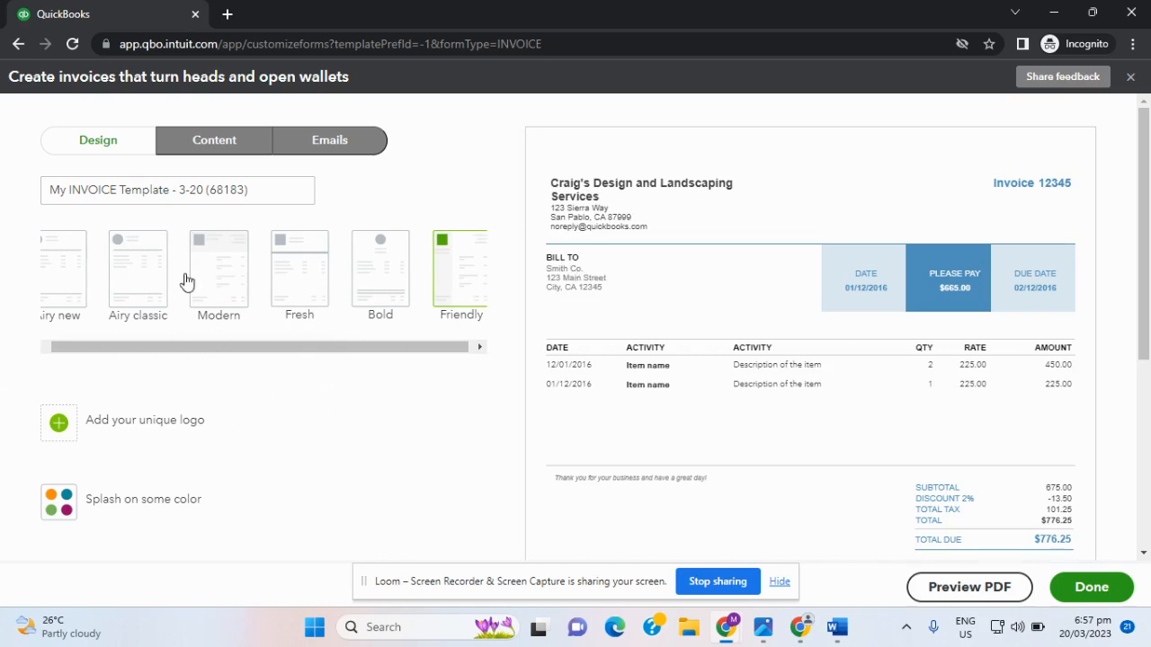
Upload the Julie's E-ducation Hub image from Downloads as the invoice logo and save it
scroll(274, 426, "down", 1)
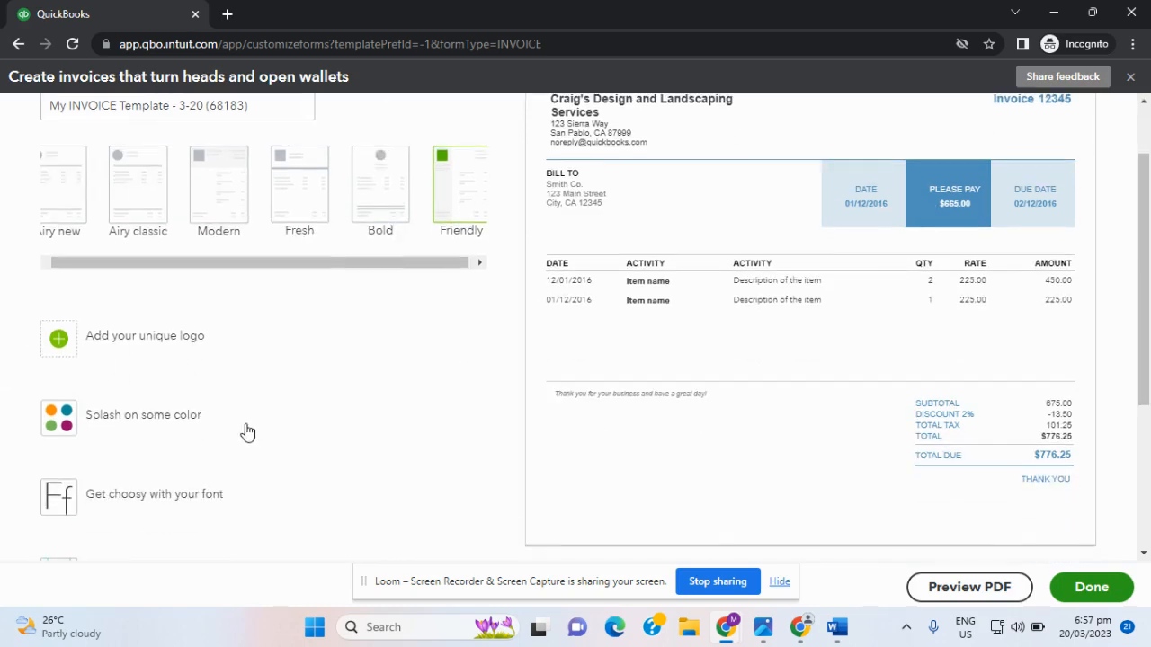
left_click(58, 349)
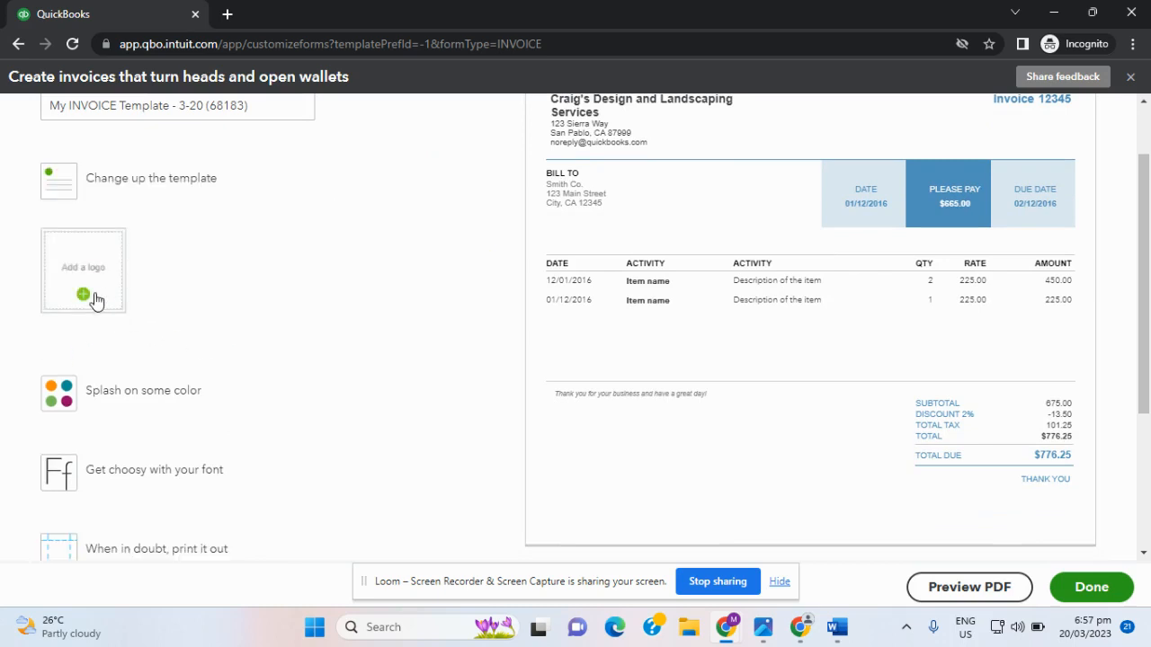
left_click(83, 296)
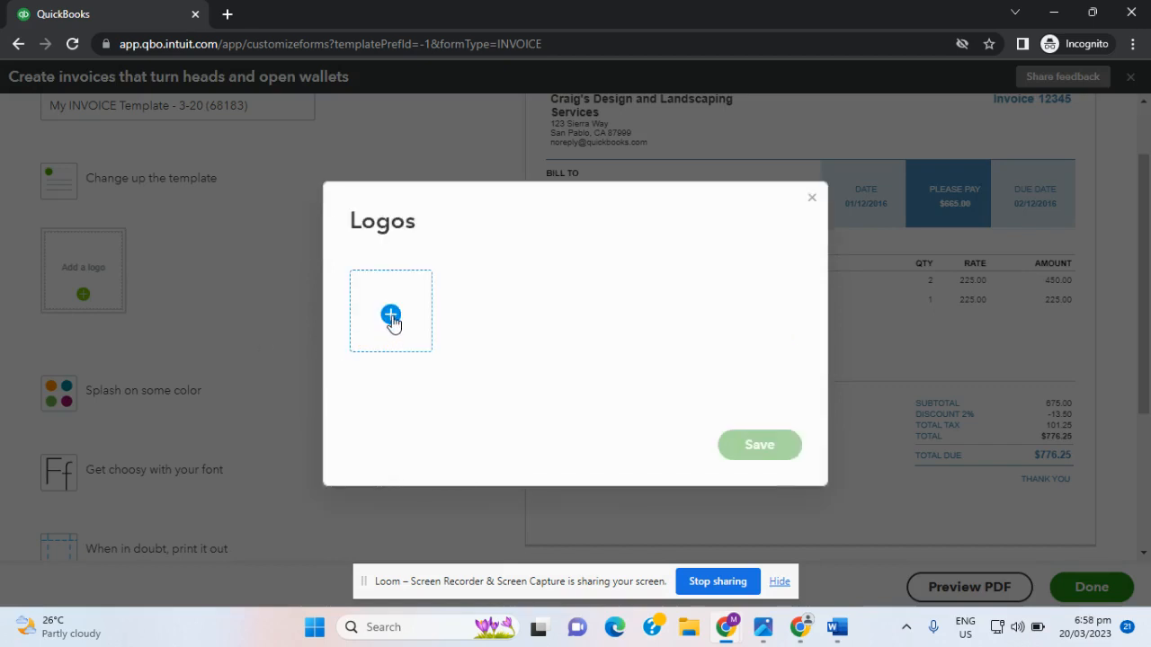
left_click(391, 316)
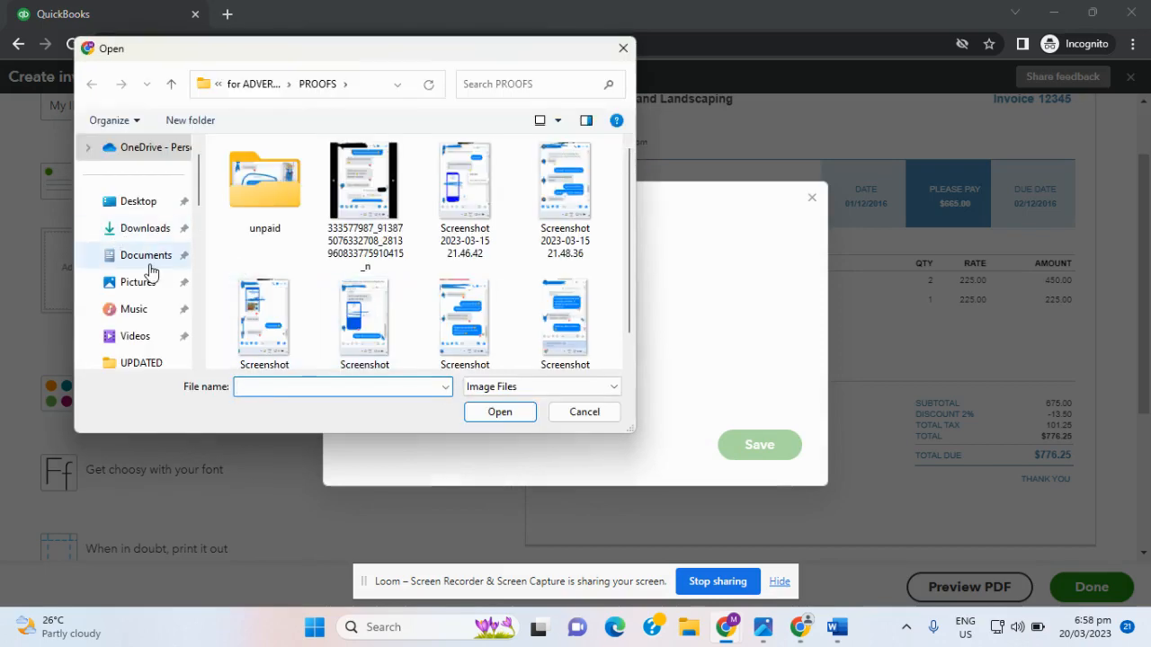
left_click(152, 236)
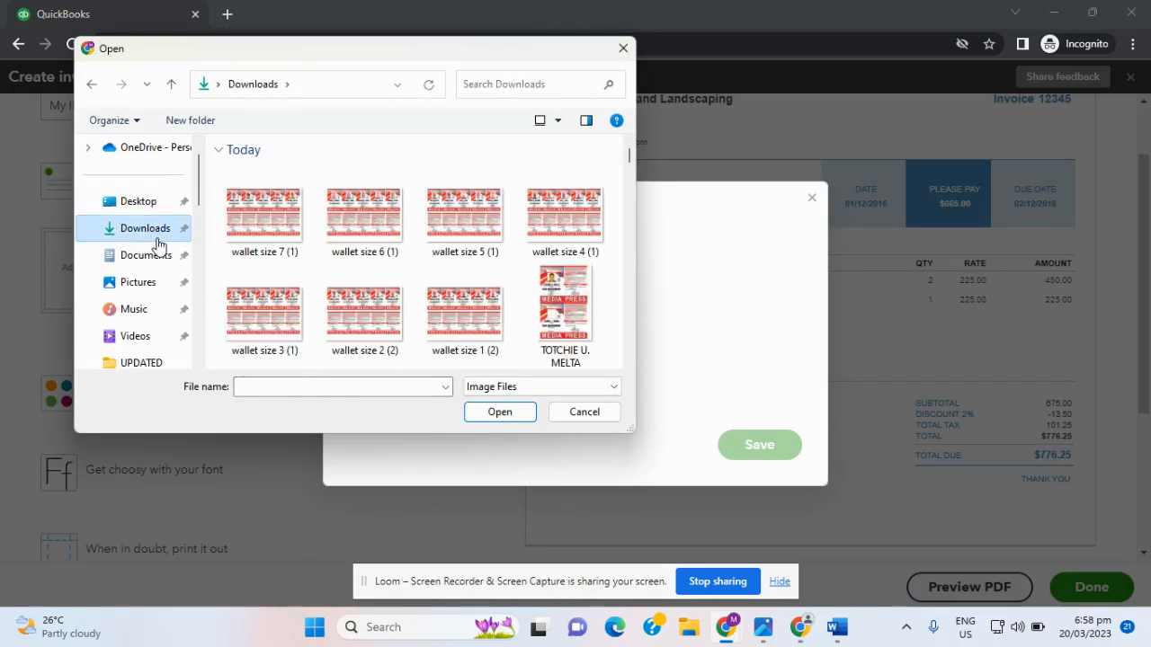
scroll(353, 306, "down", 5)
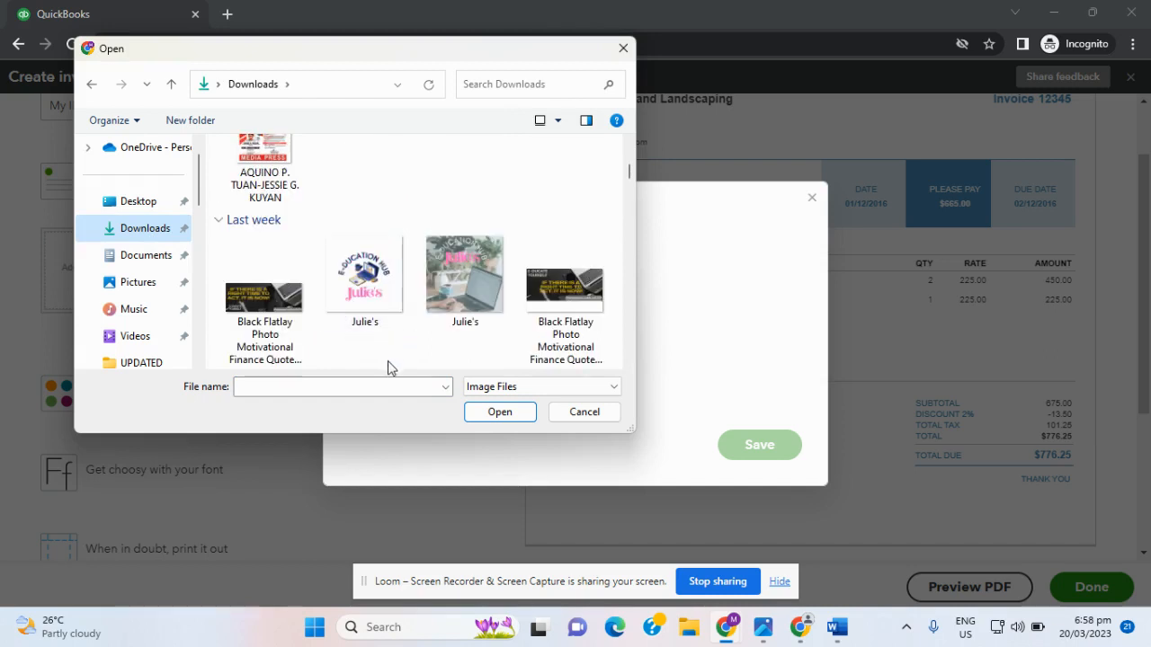
left_click(375, 311)
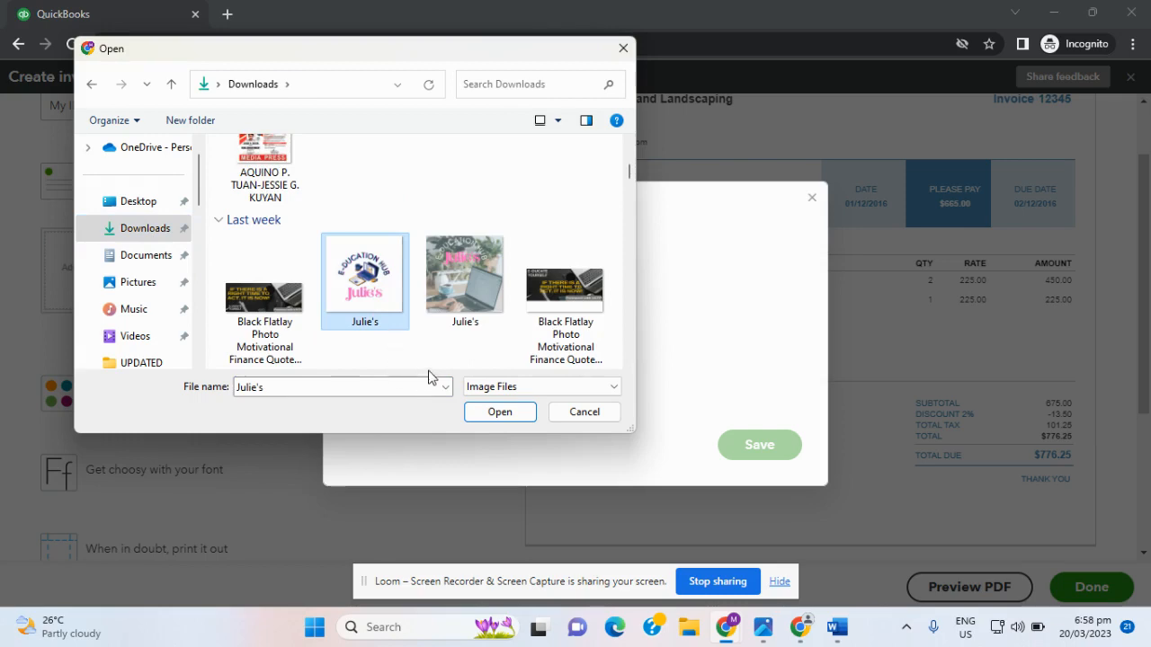
left_click(506, 418)
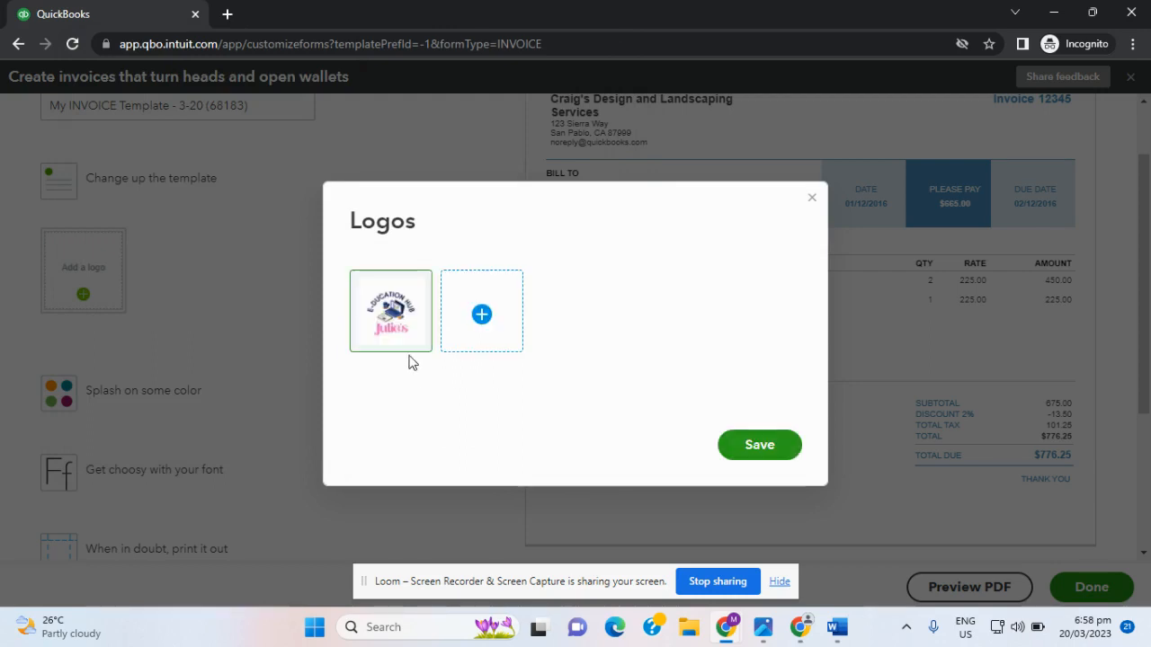
left_click(771, 455)
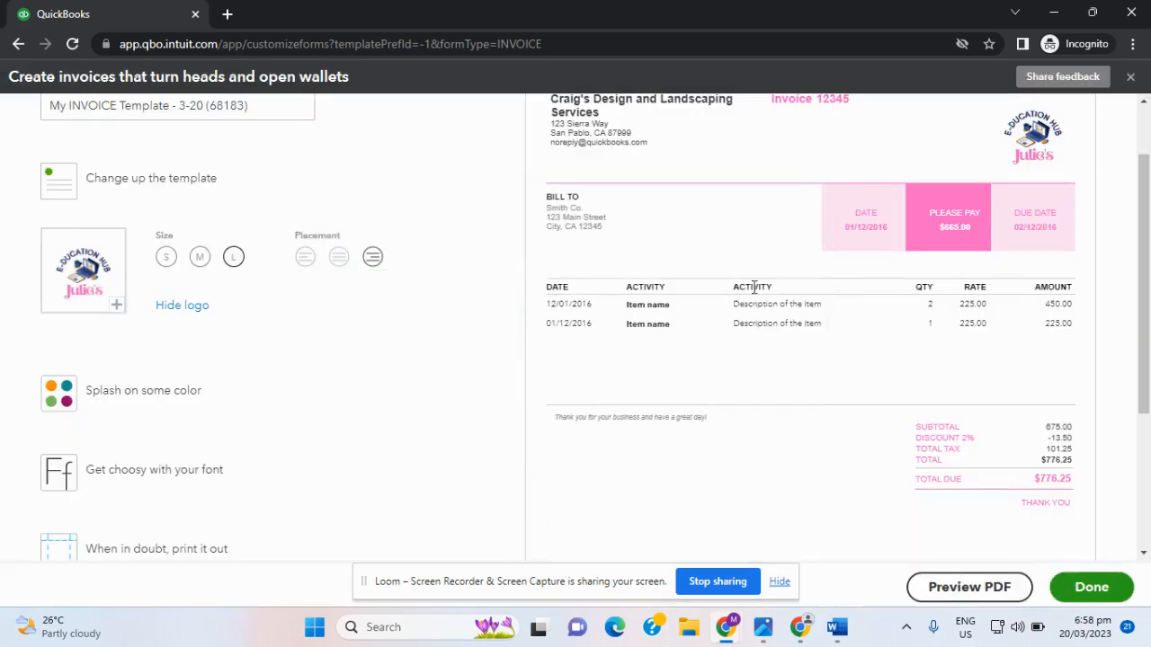
Try the small and medium logo sizes on the invoice and return the logo to large
scroll(989, 234, "up", 1)
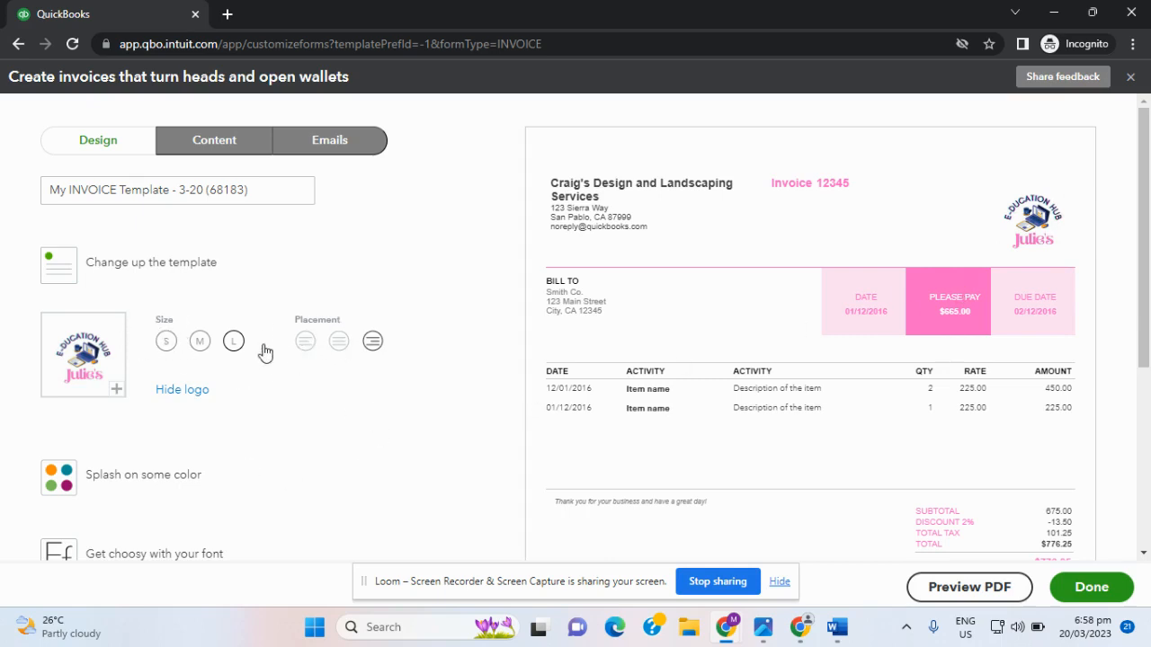
left_click(166, 344)
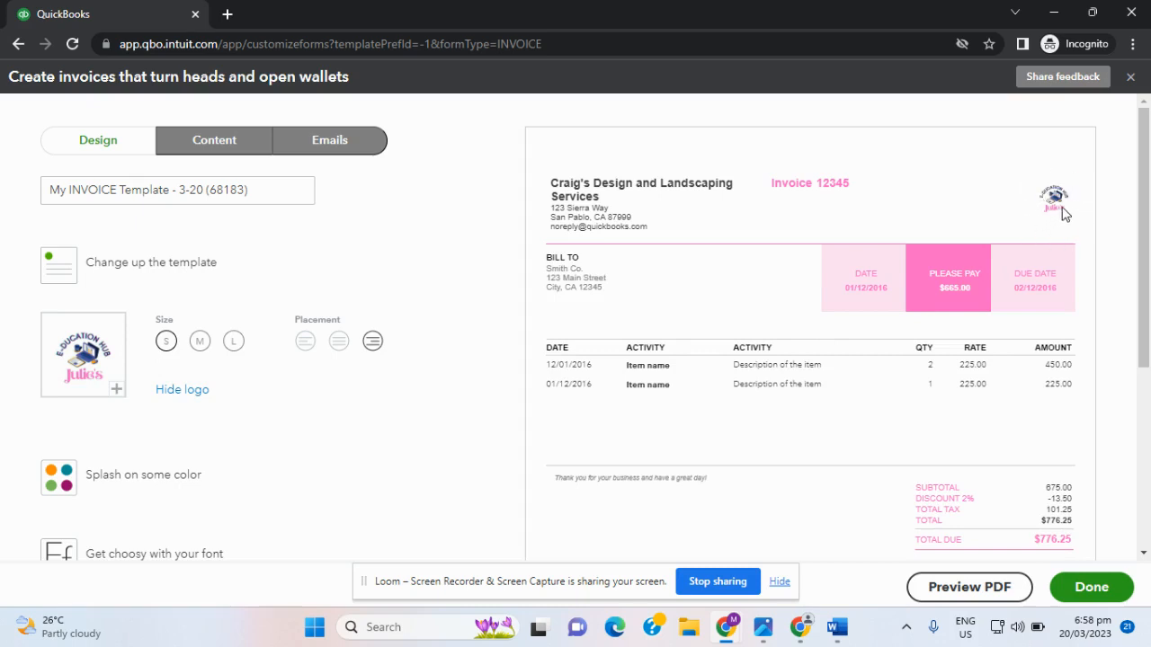
left_click(200, 342)
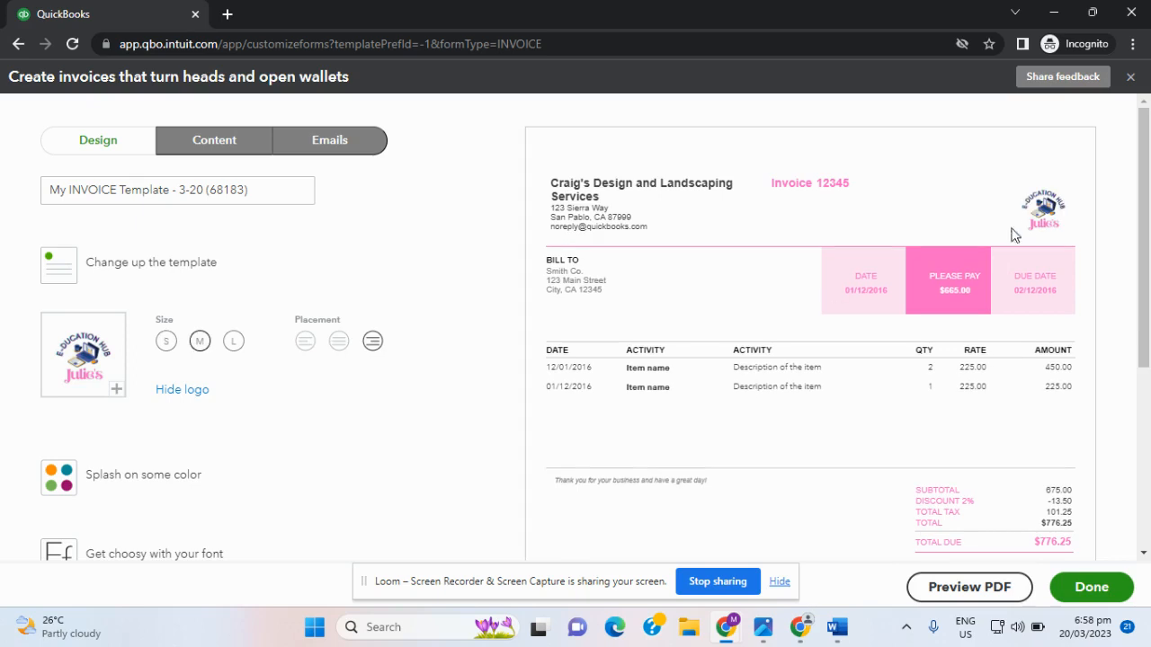
left_click(233, 342)
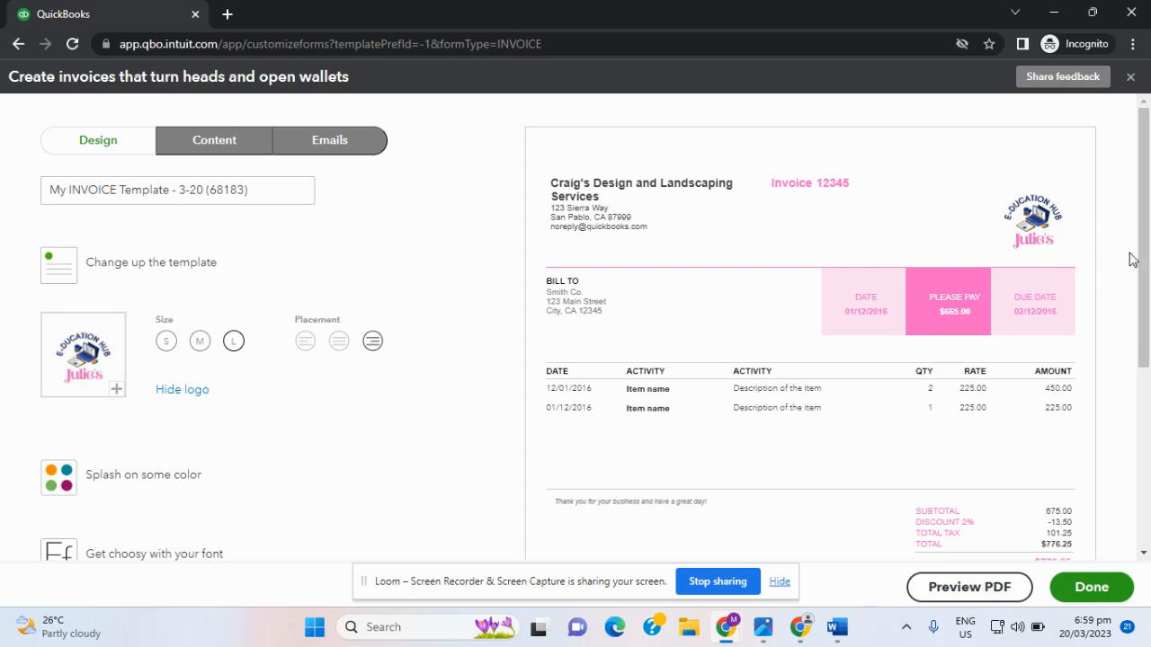
Try the center and left placements for the logo and return it to right placement
left_click(339, 351)
left_click(304, 355)
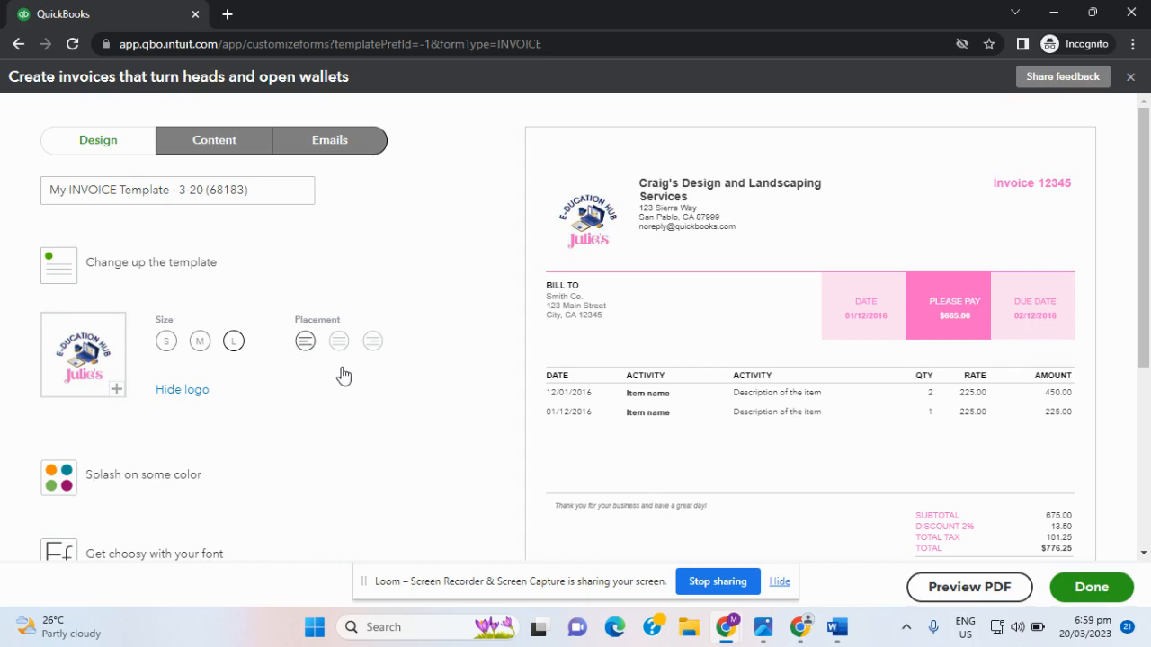
left_click(372, 343)
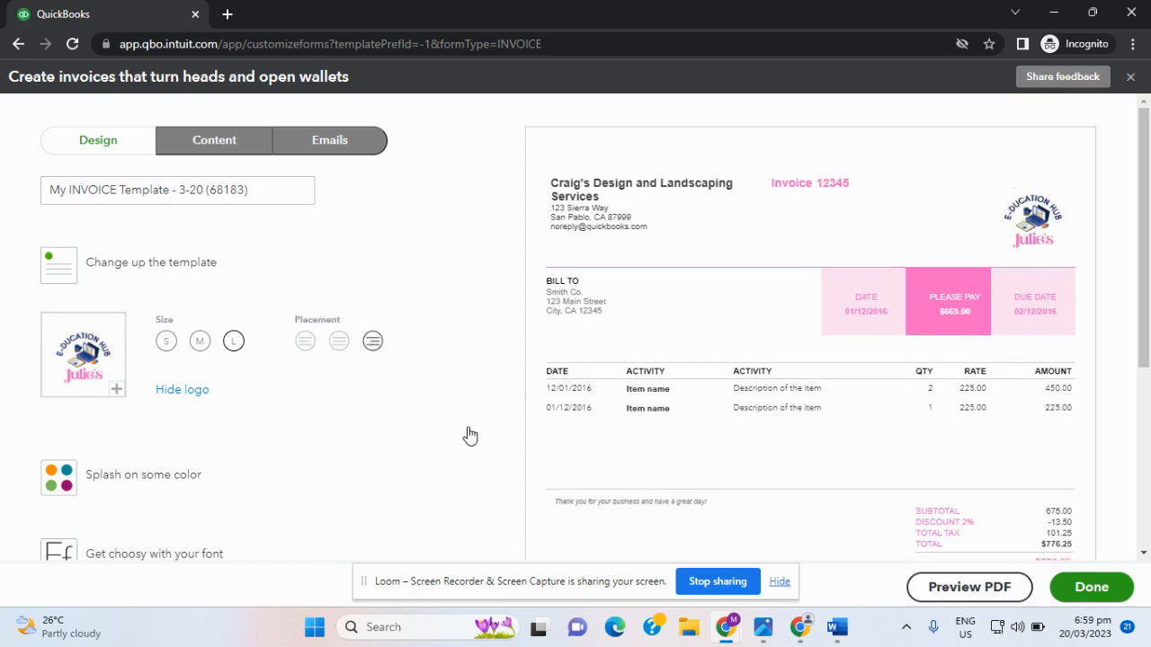
Try the preset accent colors on the invoice one after another and settle on the light green #79BD58
scroll(445, 439, "down", 1)
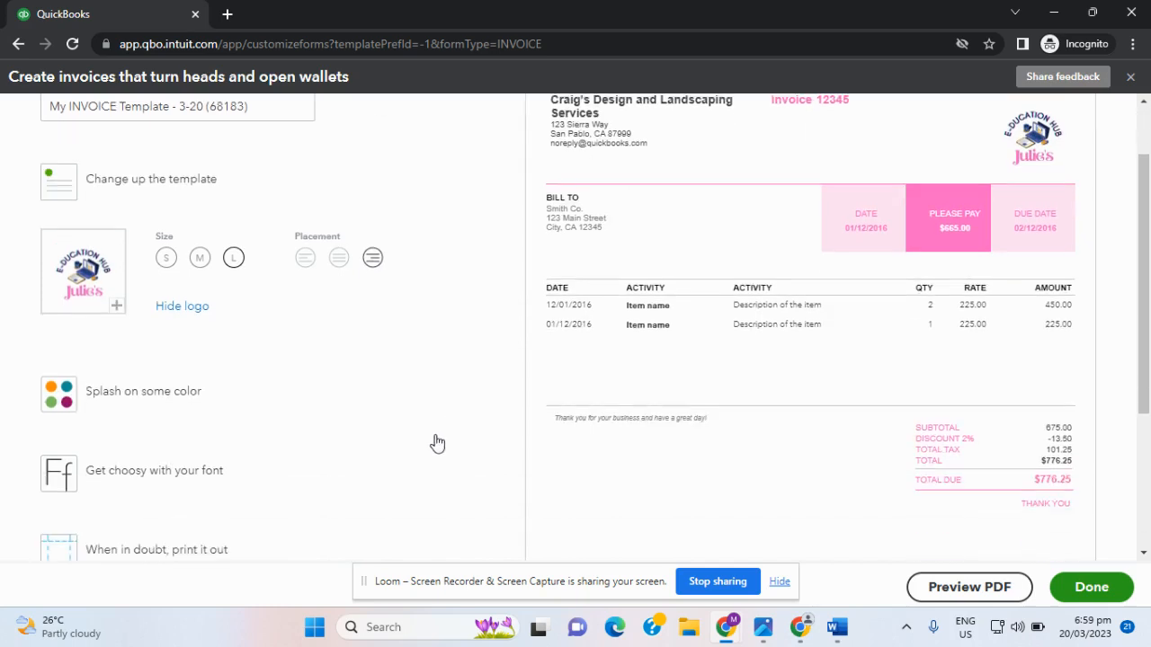
left_click(152, 404)
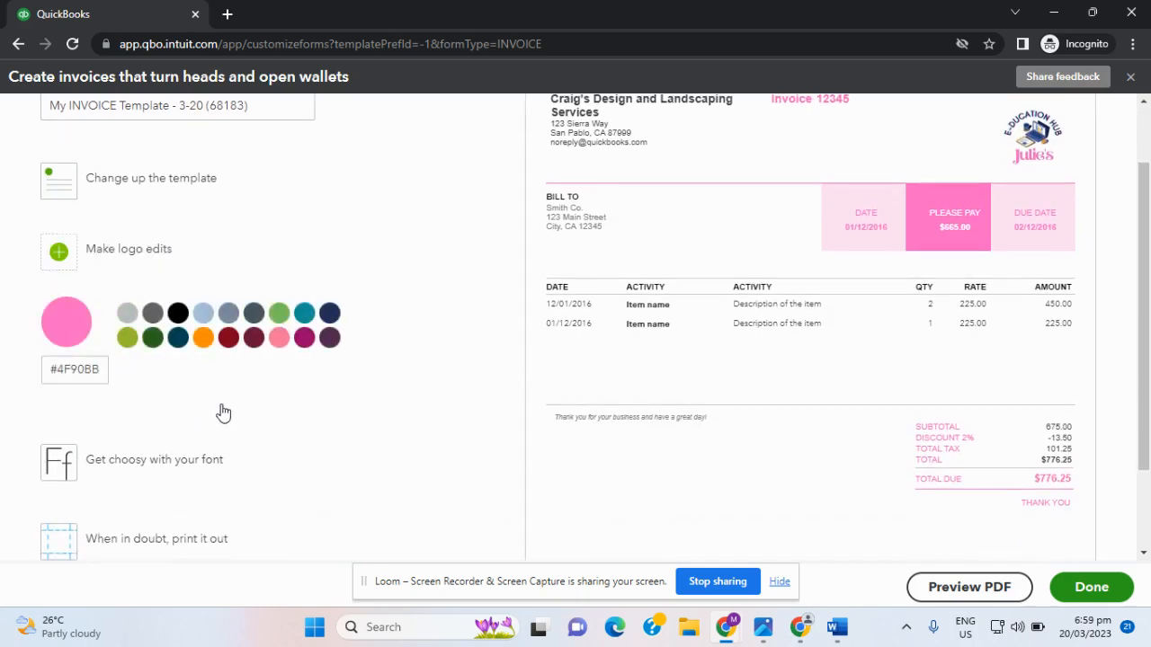
scroll(357, 439, "up", 1)
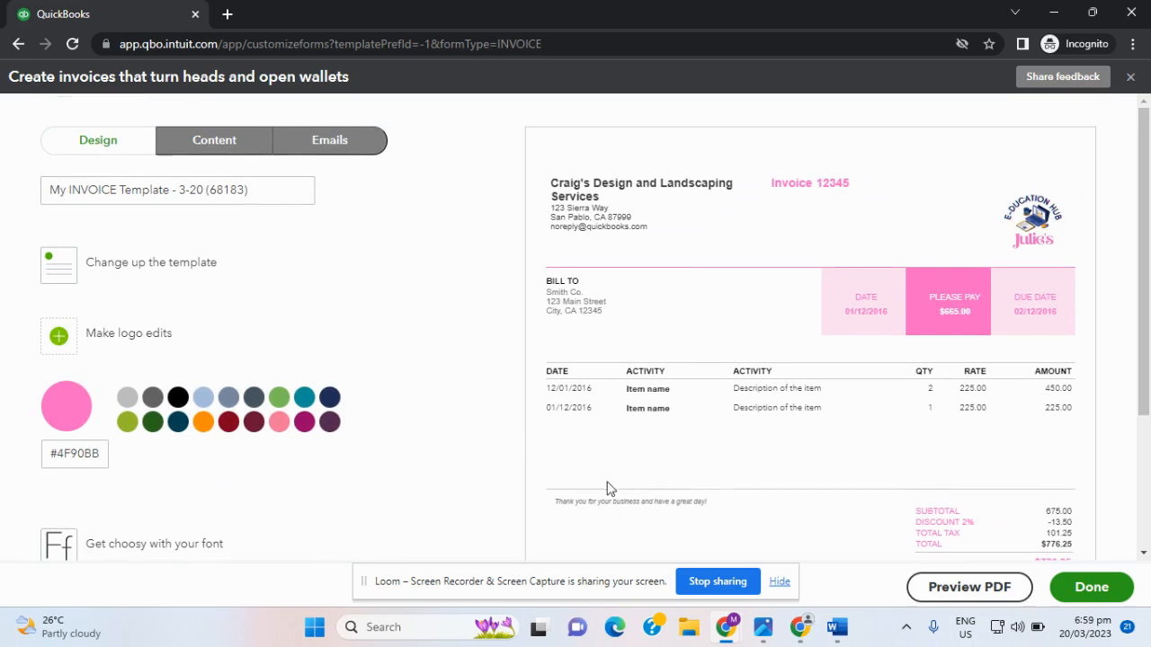
left_click(129, 403)
left_click(153, 401)
left_click(178, 401)
left_click(204, 401)
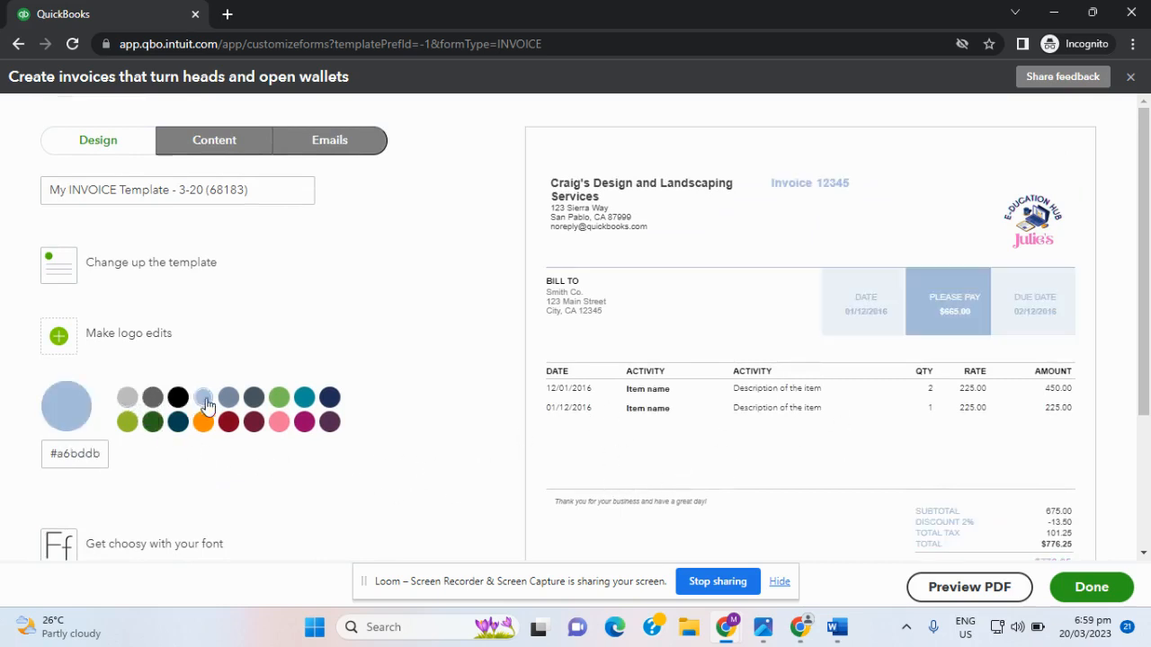
left_click(229, 399)
left_click(254, 399)
left_click(279, 398)
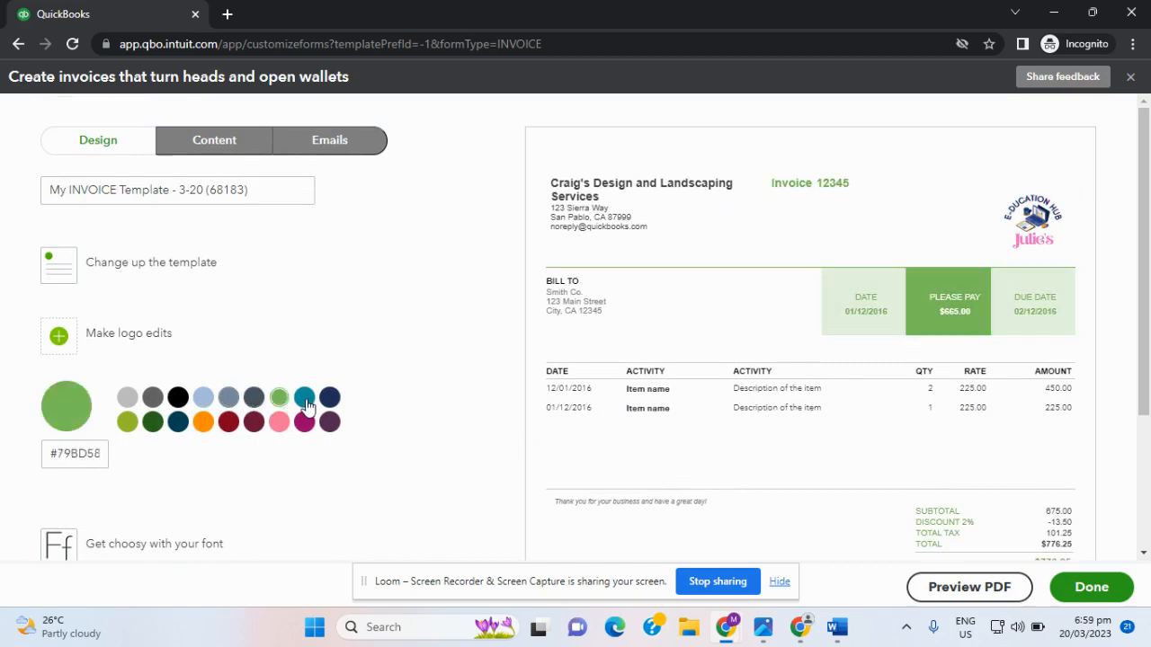
left_click(304, 402)
left_click(329, 399)
left_click(329, 421)
left_click(279, 422)
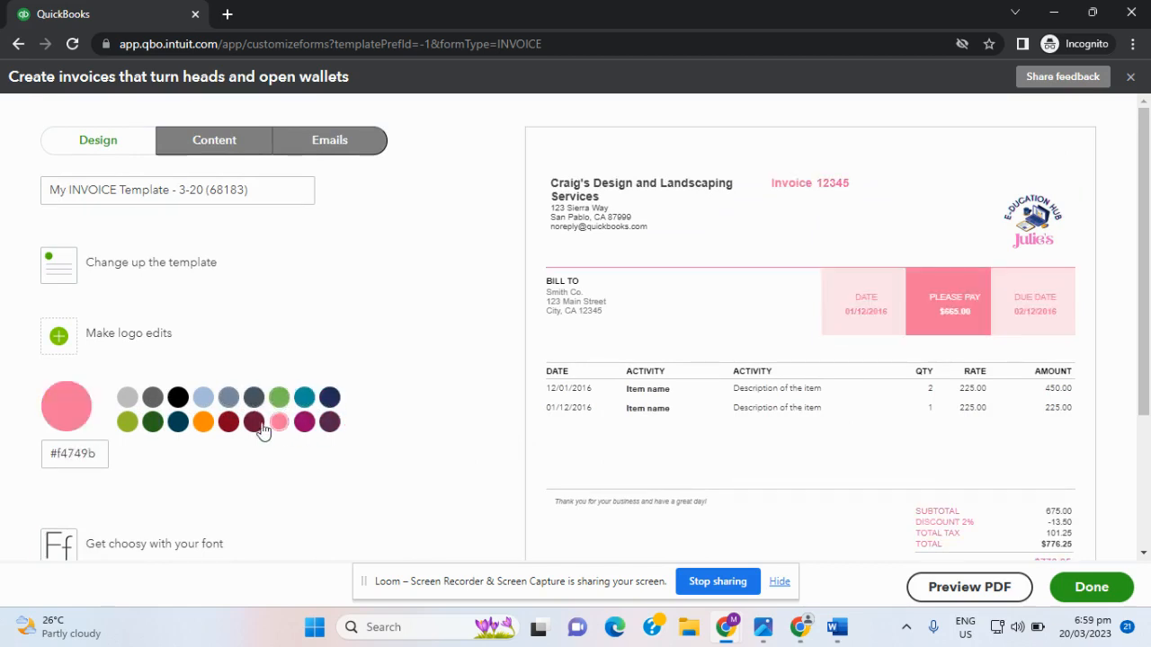
left_click(257, 423)
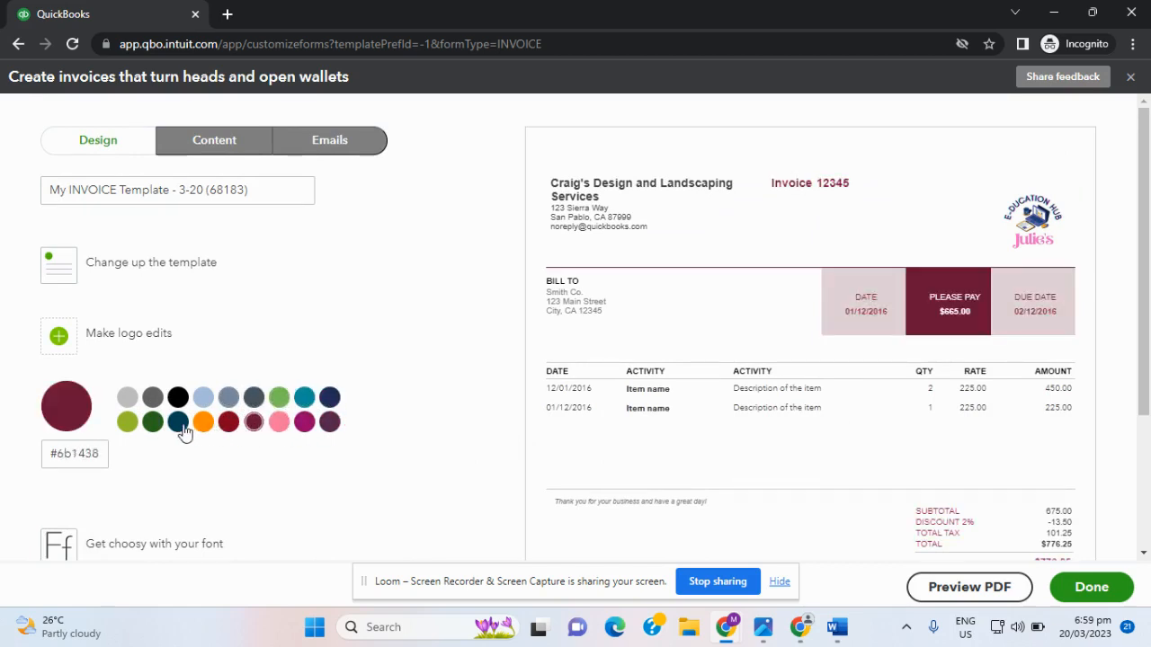
left_click(181, 430)
left_click(154, 426)
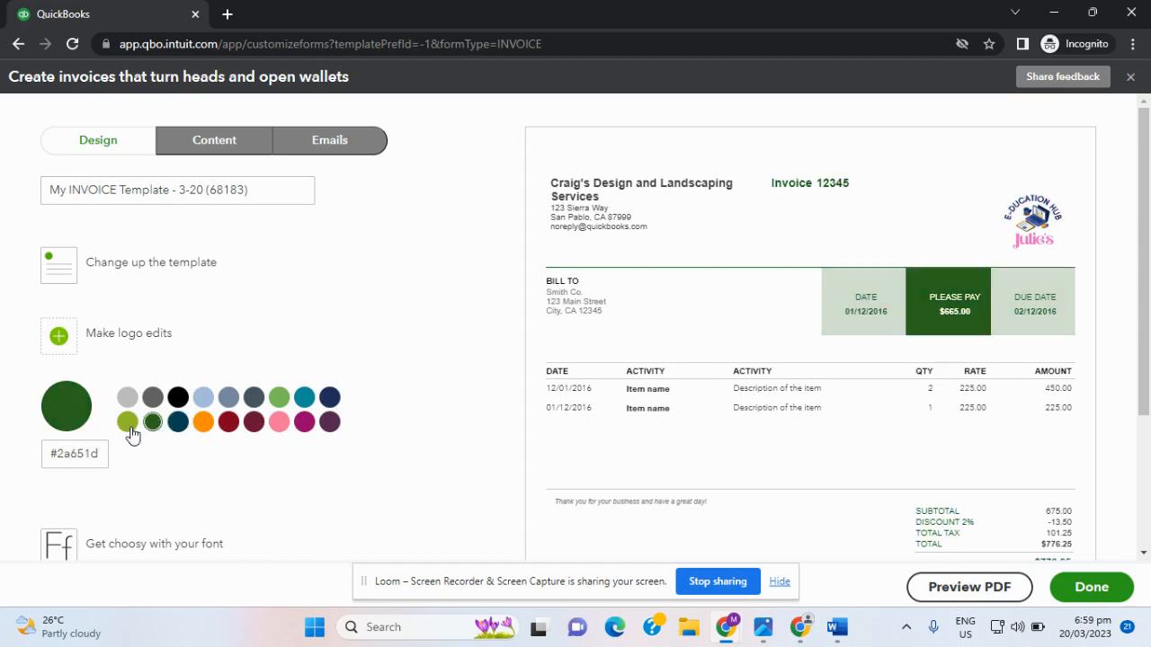
left_click(127, 422)
left_click(127, 398)
left_click(152, 398)
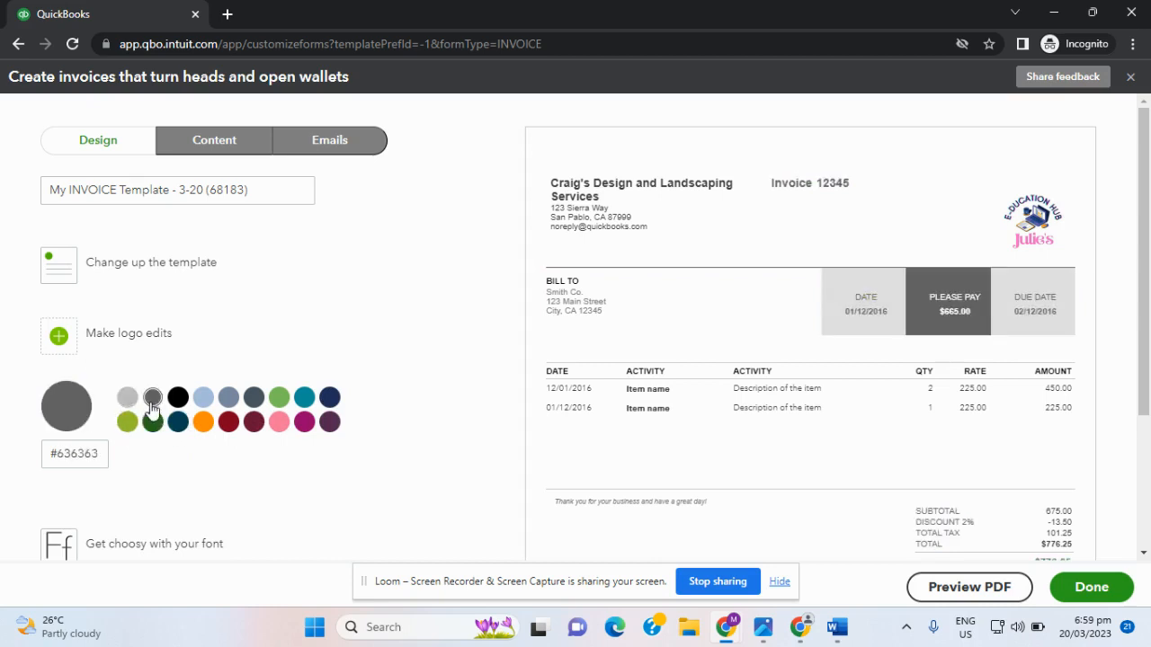
left_click(212, 404)
left_click(278, 401)
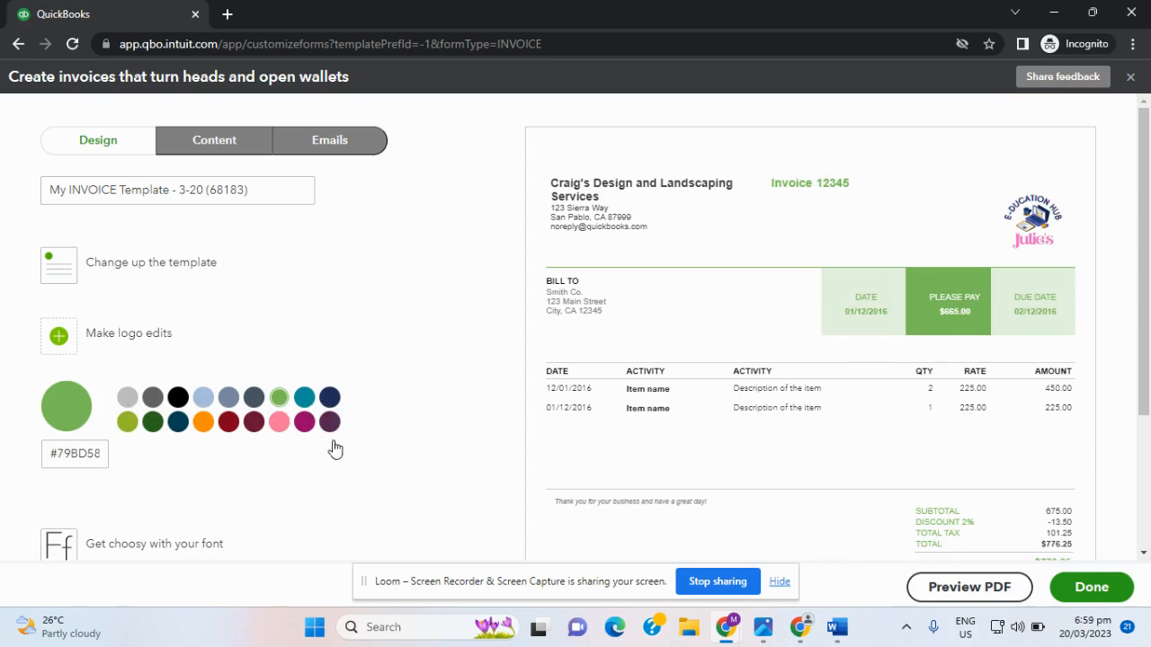
Try Arial Unicode MS, Courier and Helvetica as the invoice font and set it to Times New Roman
scroll(213, 450, "down", 1)
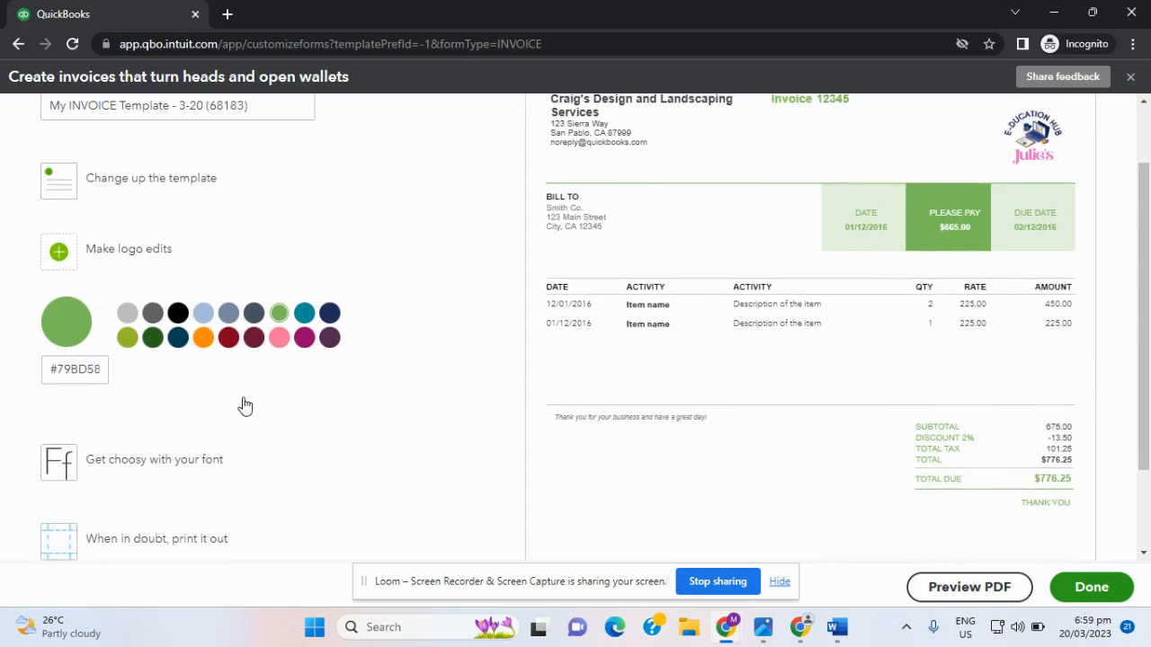
scroll(246, 404, "down", 1)
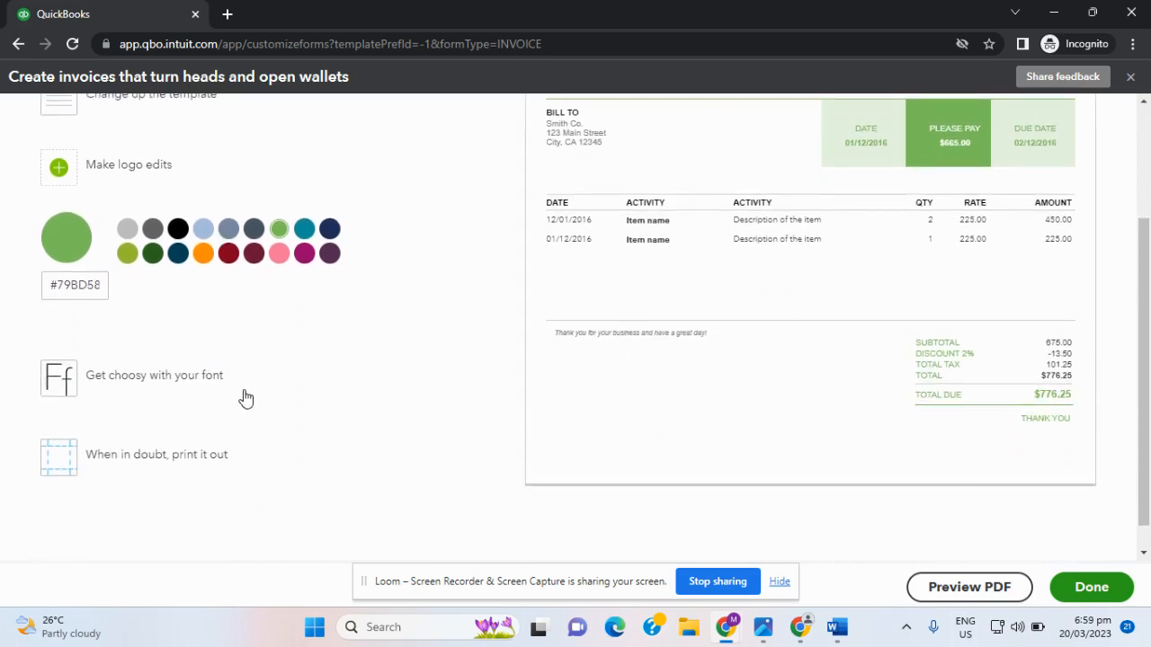
left_click(148, 382)
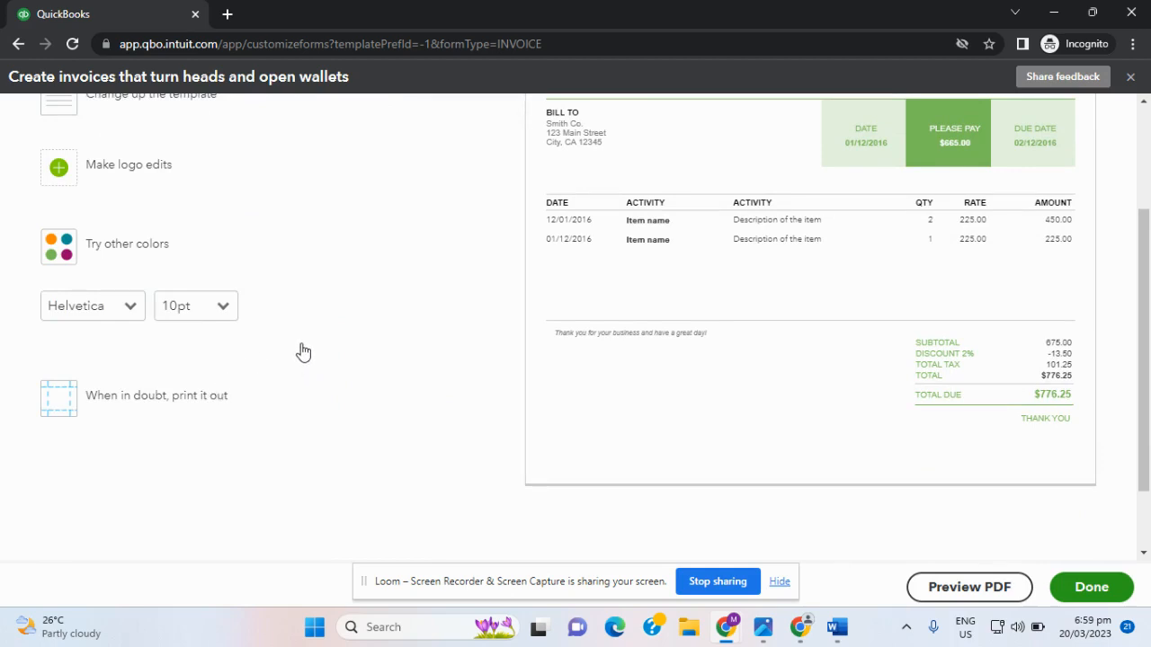
scroll(162, 393, "up", 1)
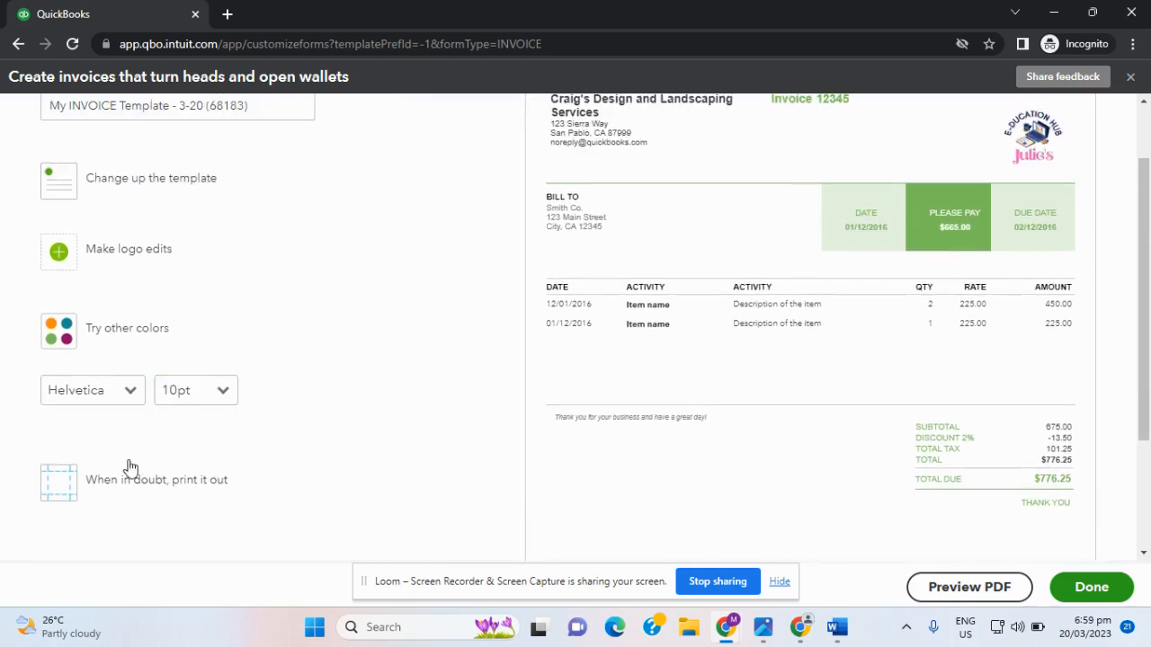
left_click(127, 390)
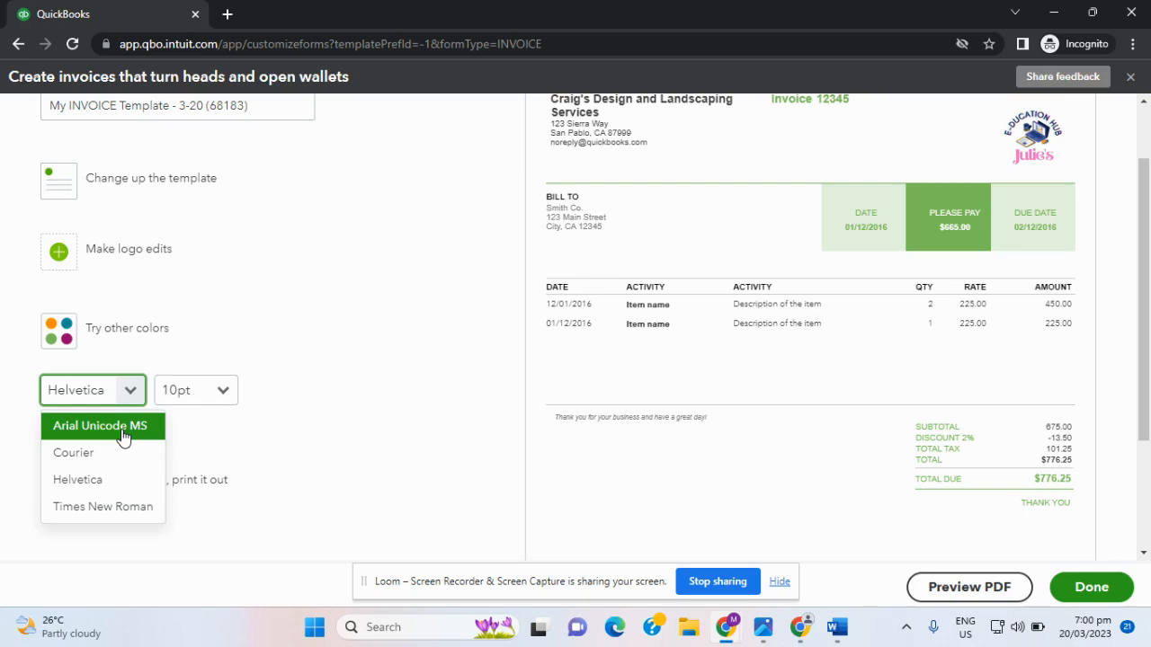
left_click(123, 436)
scroll(666, 357, "up", 1)
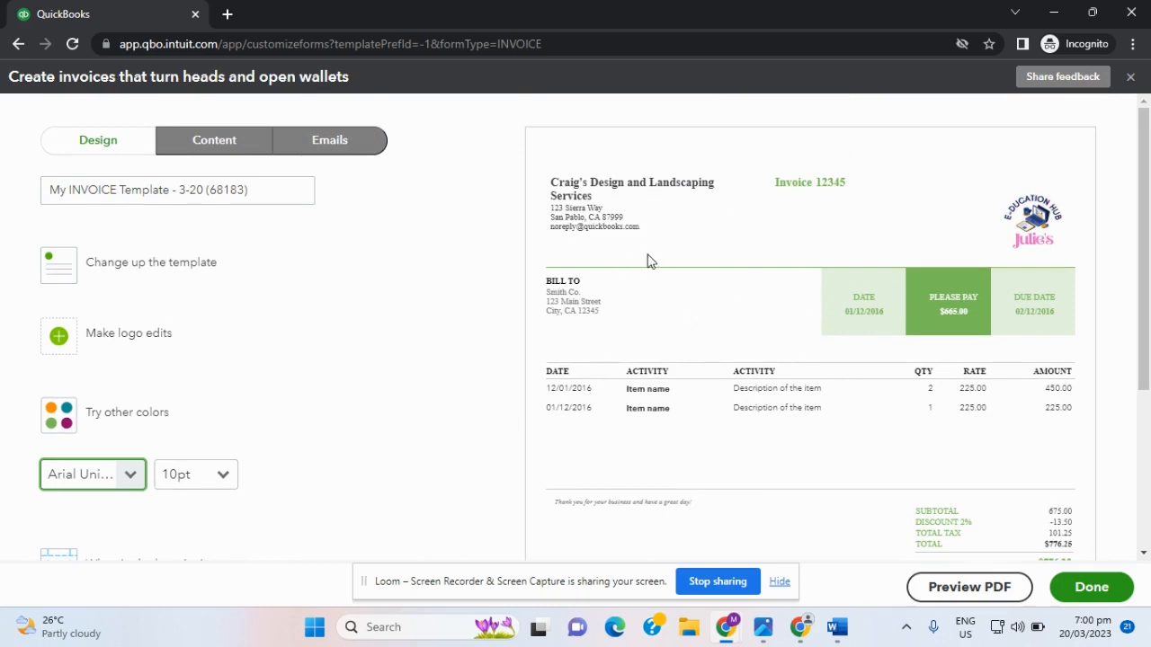
left_click(132, 484)
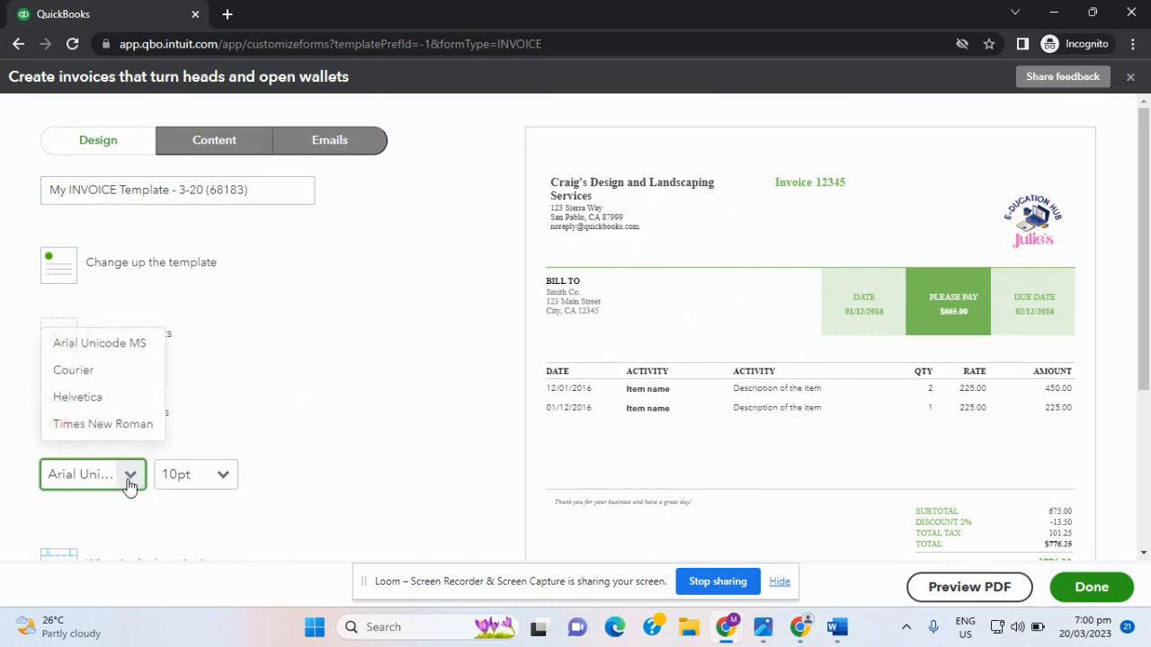
left_click(127, 388)
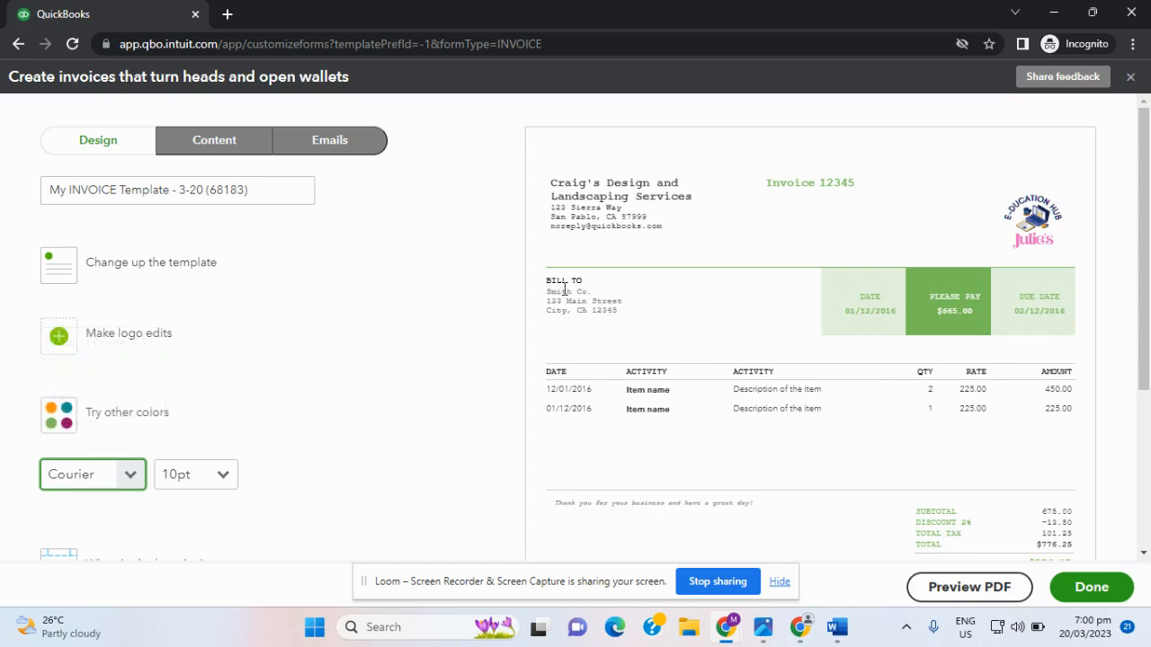
left_click(131, 484)
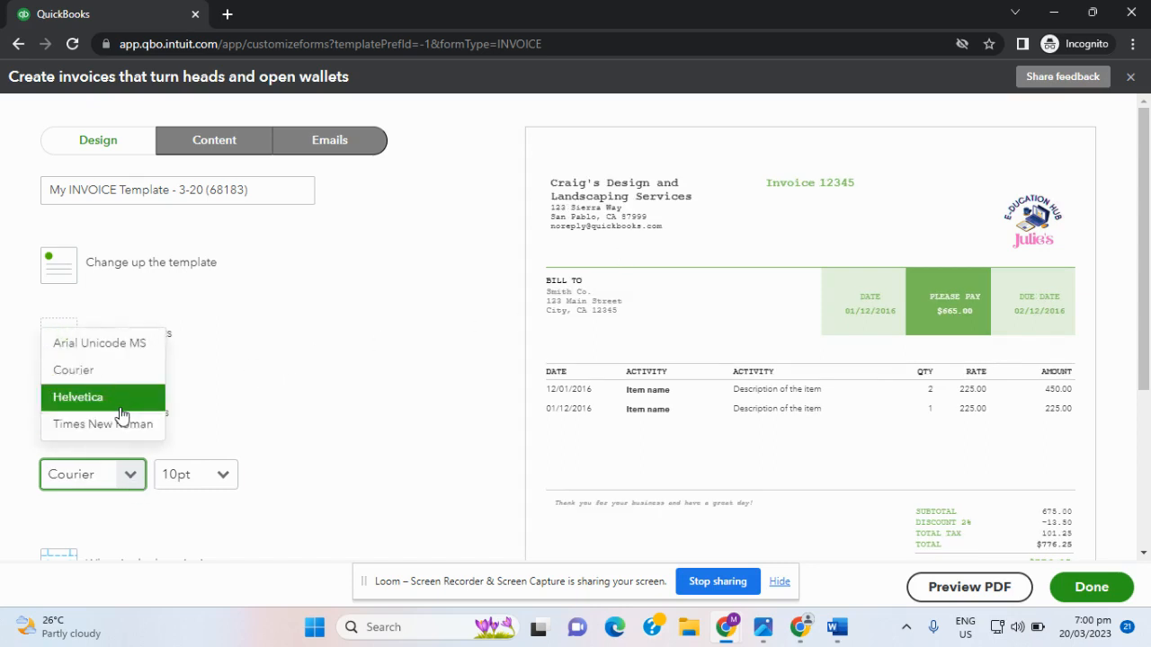
left_click(119, 412)
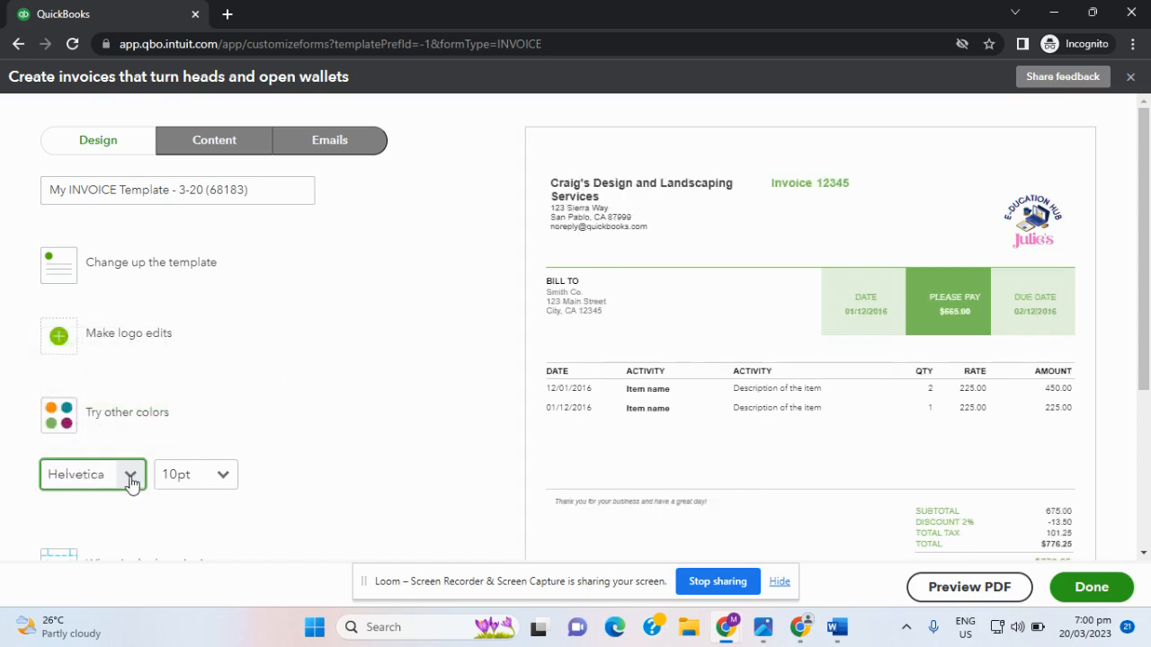
left_click(131, 481)
left_click(125, 425)
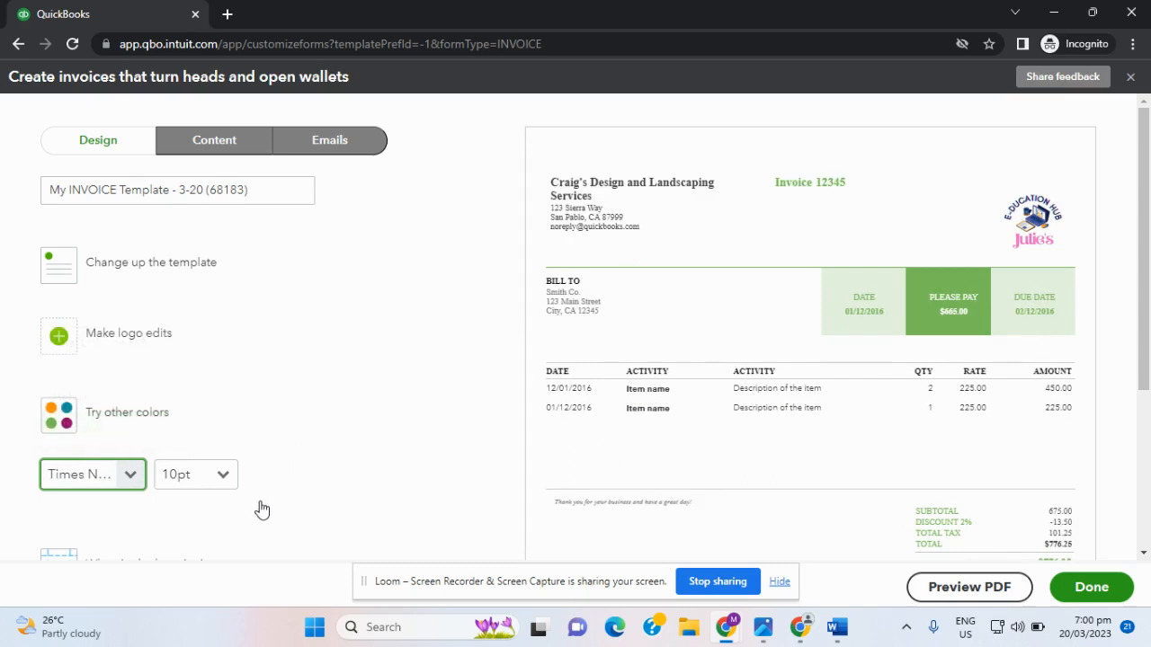
Try the 8pt and 10pt font sizes on the invoice and set the size to 12pt
scroll(241, 521, "down", 1)
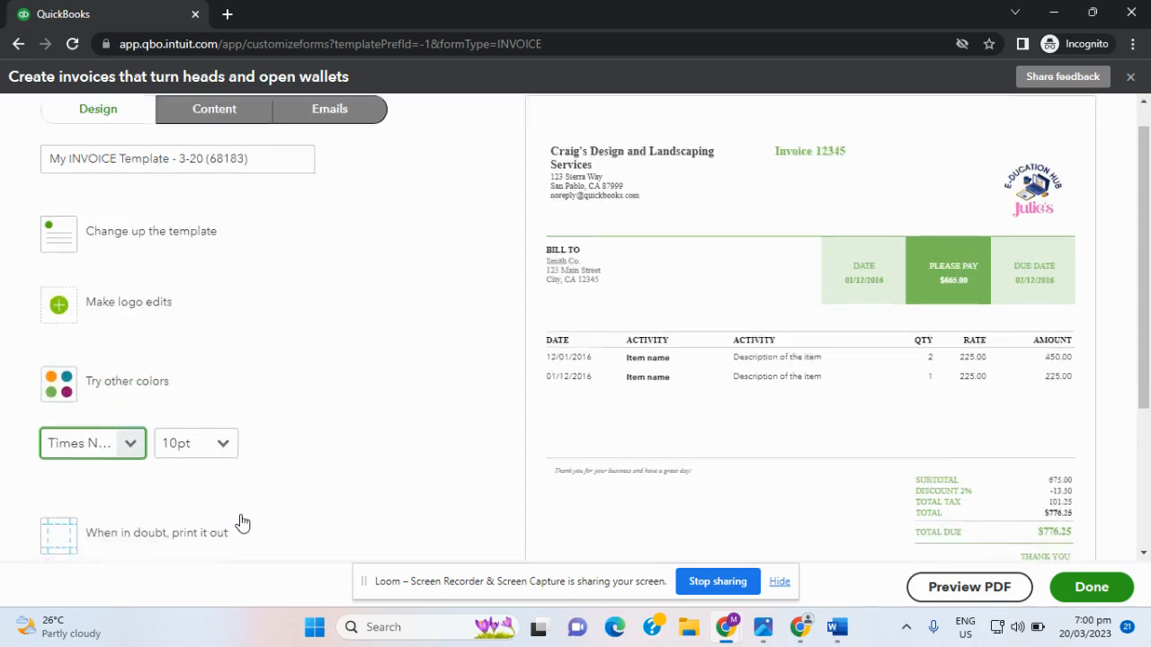
left_click(223, 392)
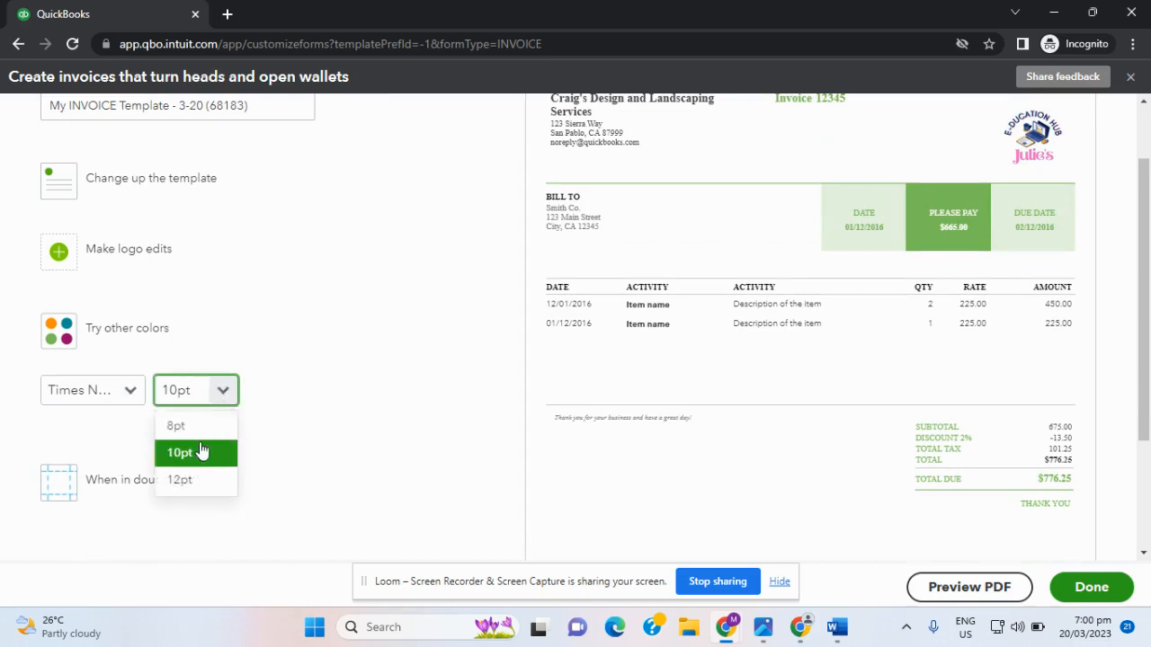
left_click(206, 428)
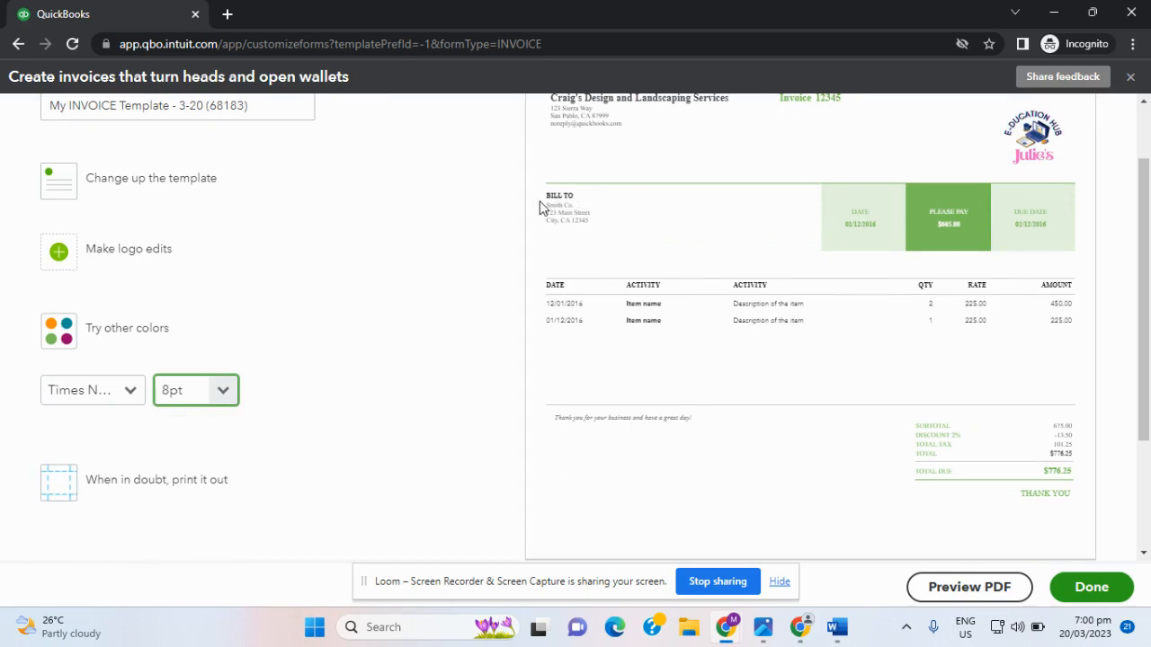
left_click(225, 401)
left_click(205, 455)
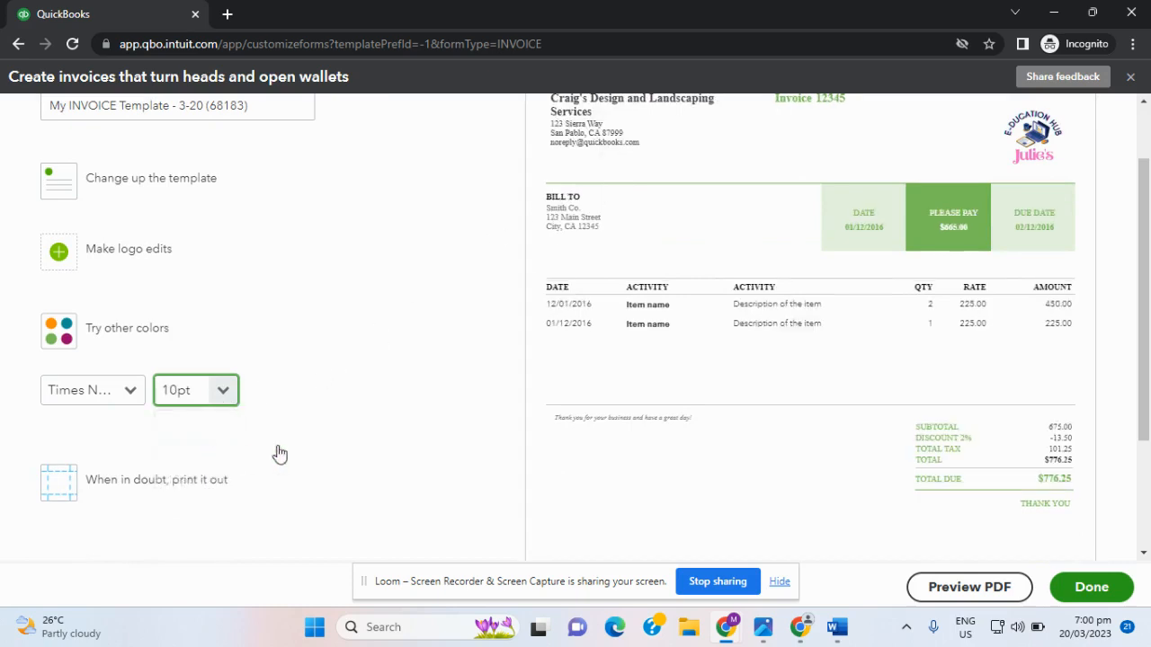
left_click(227, 394)
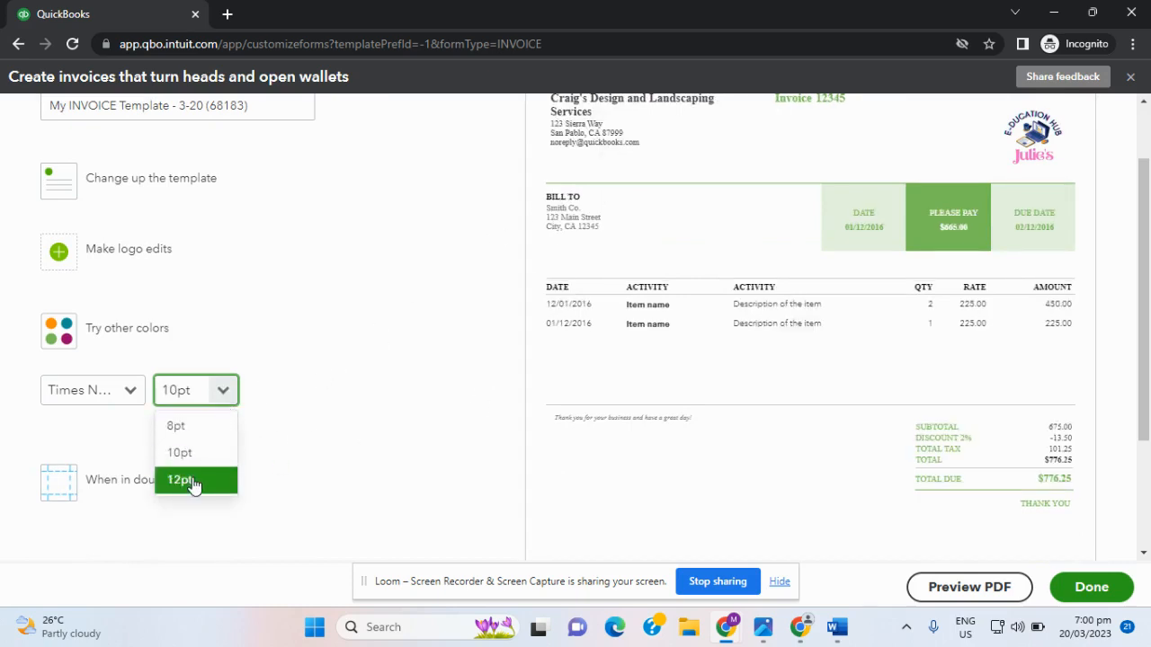
left_click(187, 479)
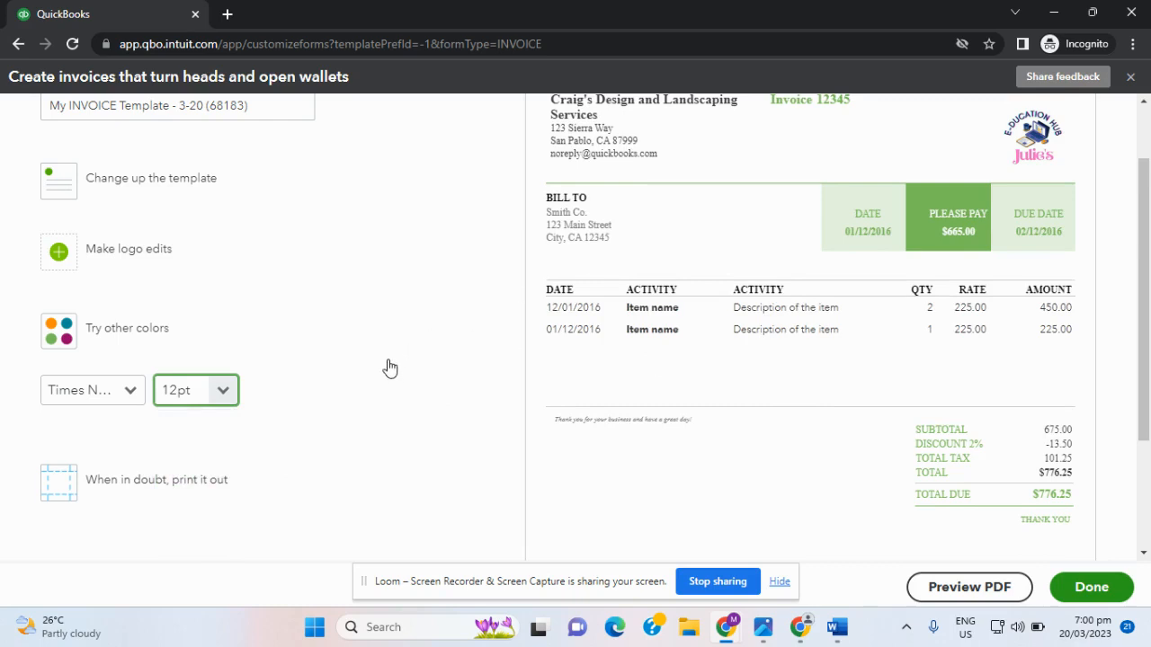
Open the invoice's print settings and review the page margins, window envelope and letterhead paper options
scroll(364, 386, "down", 1)
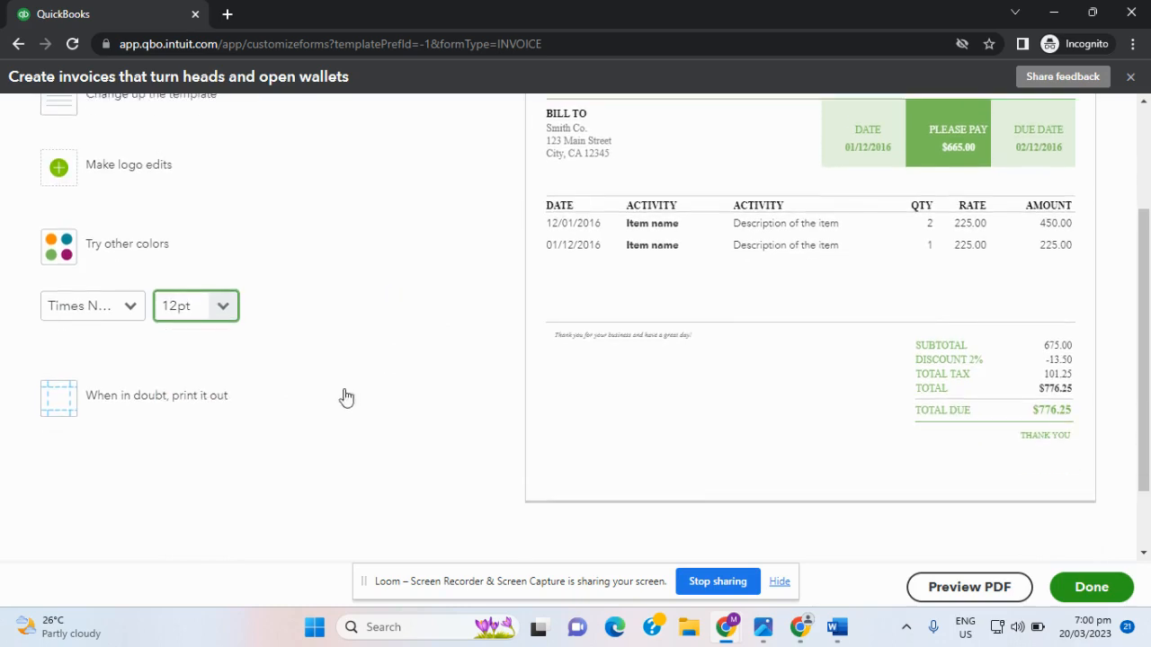
left_click(118, 401)
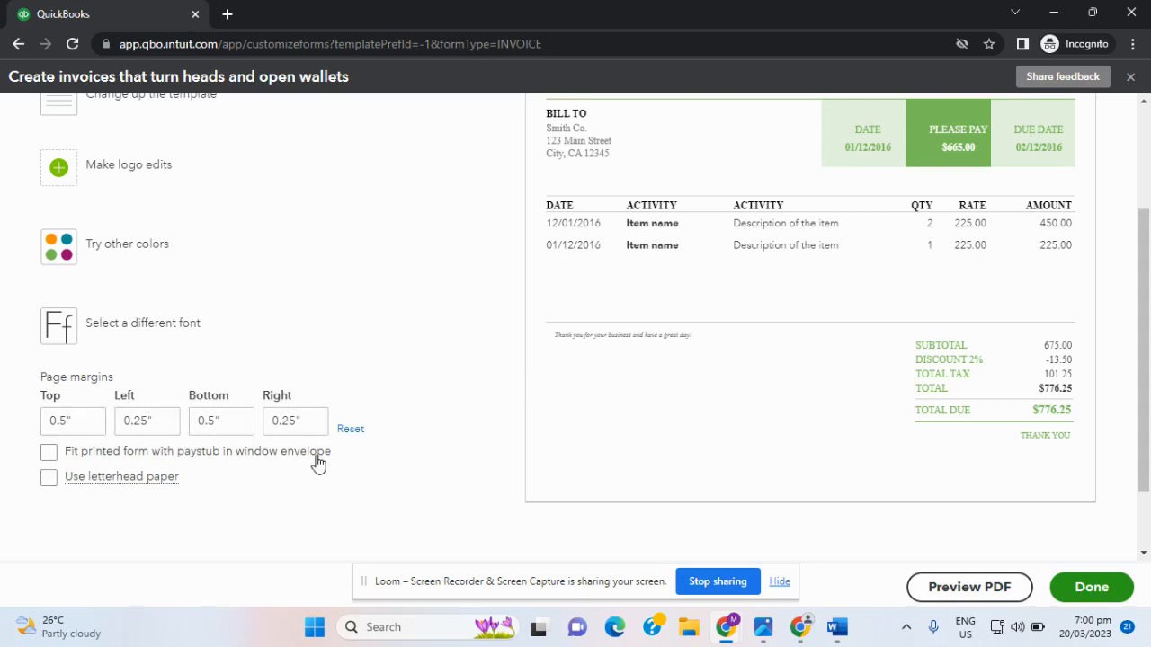
scroll(277, 431, "up", 1)
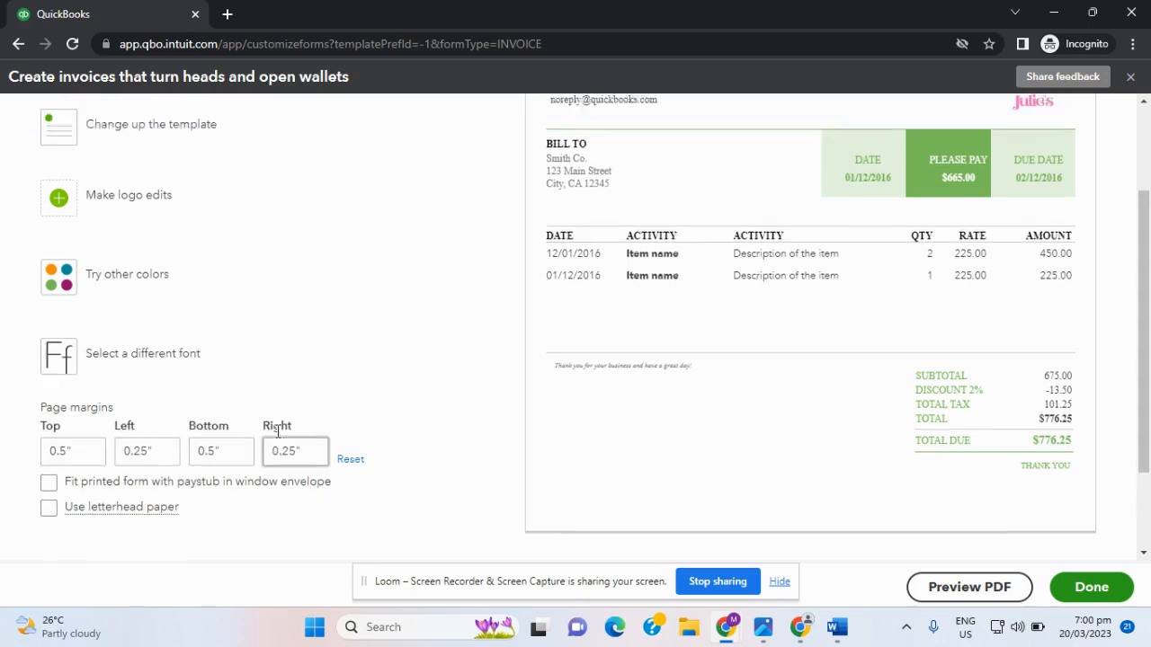
scroll(276, 432, "up", 2)
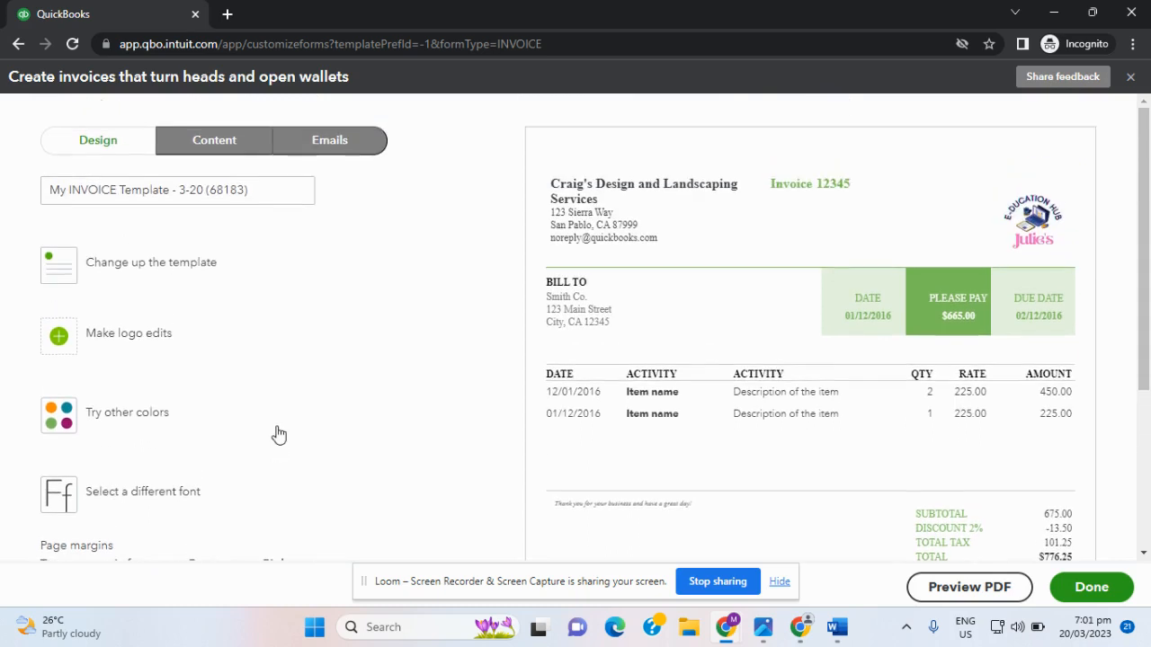
Open the header section of the invoice content for editing and select the whole business name
left_click(222, 150)
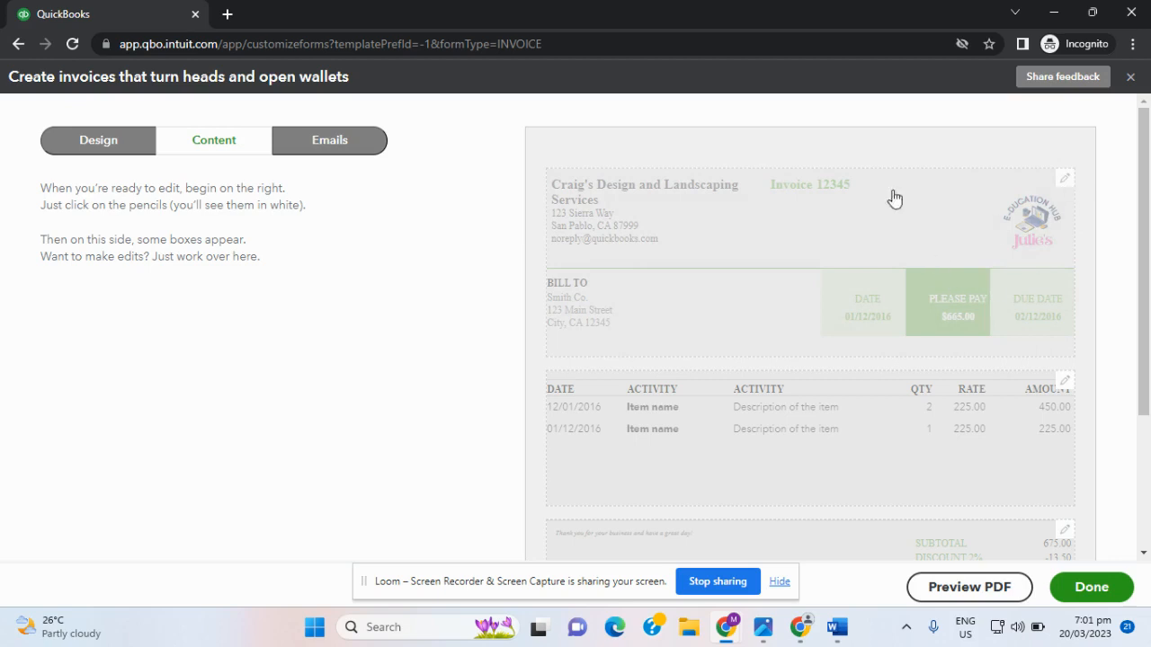
left_click(1066, 184)
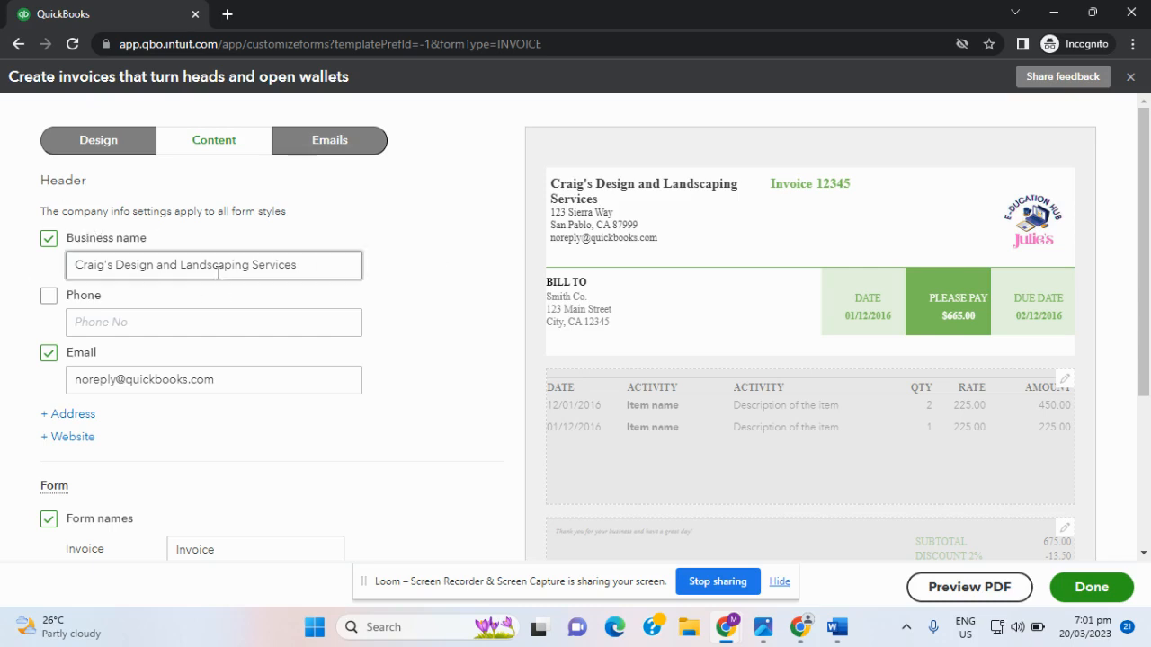
left_click_drag(308, 269, 72, 268)
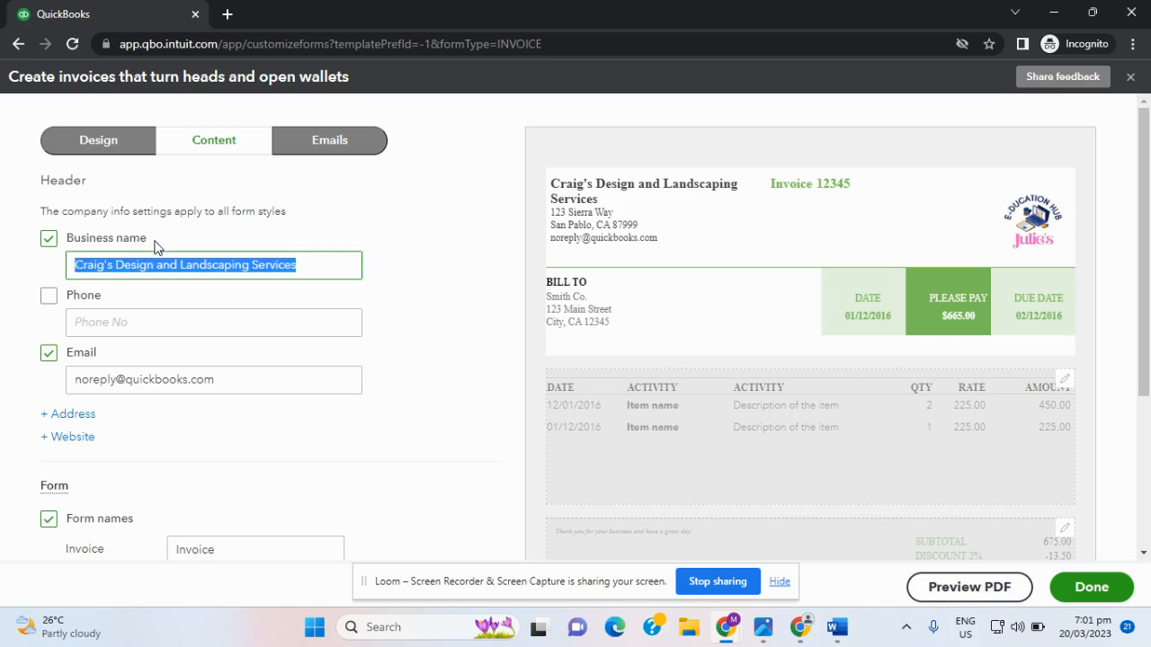
left_click_drag(302, 267, 248, 265)
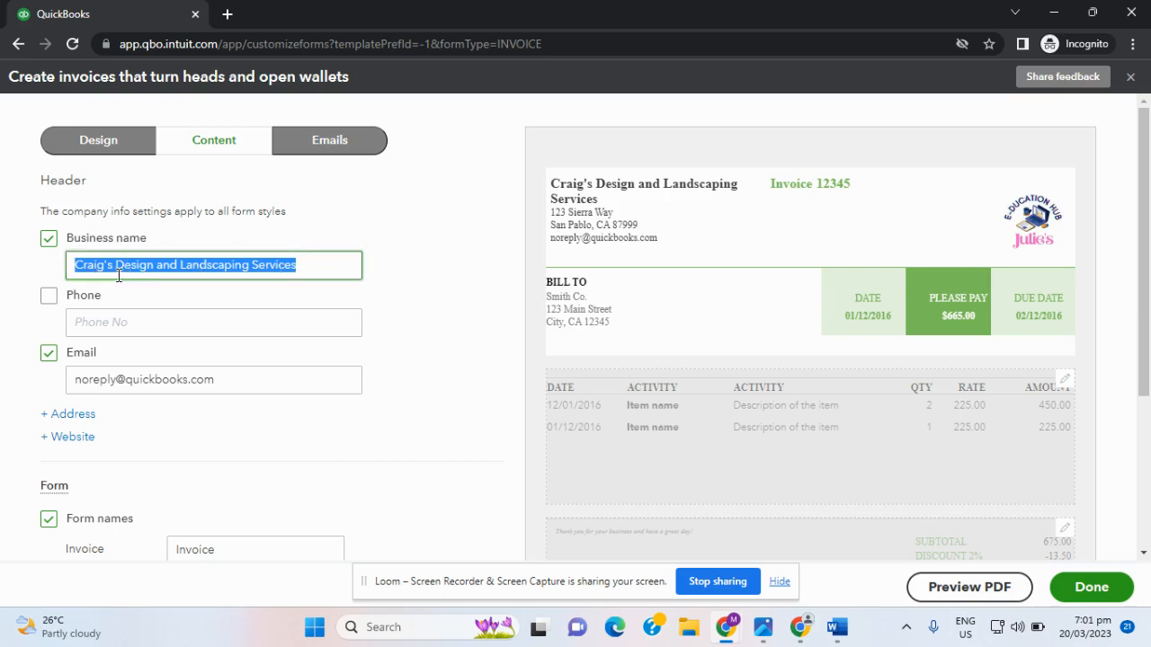
Review the phone and email fields in the invoice header, selecting the whole email address
left_click(117, 325)
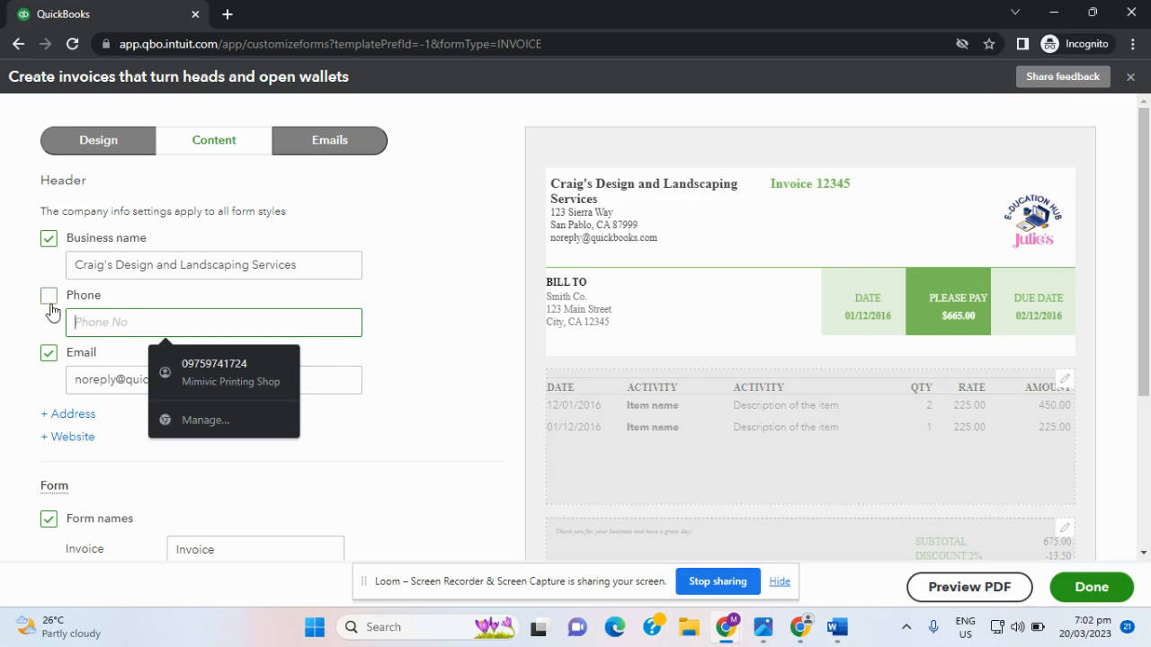
scroll(134, 322, "down", 1)
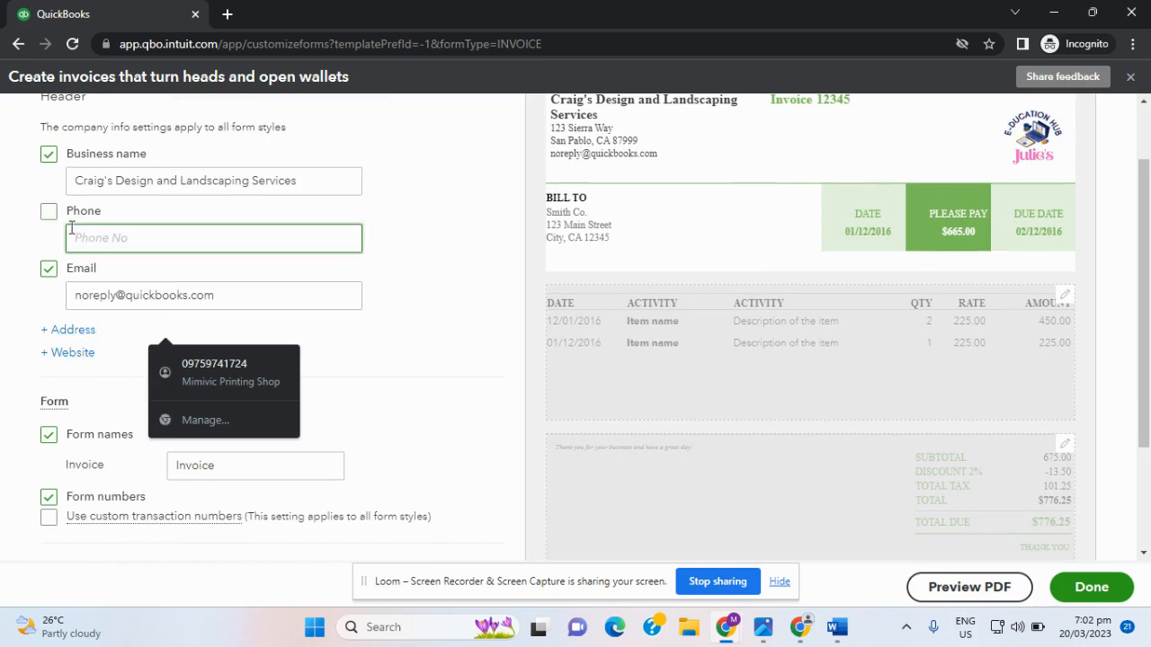
left_click(123, 302)
left_click_drag(217, 296, 57, 303)
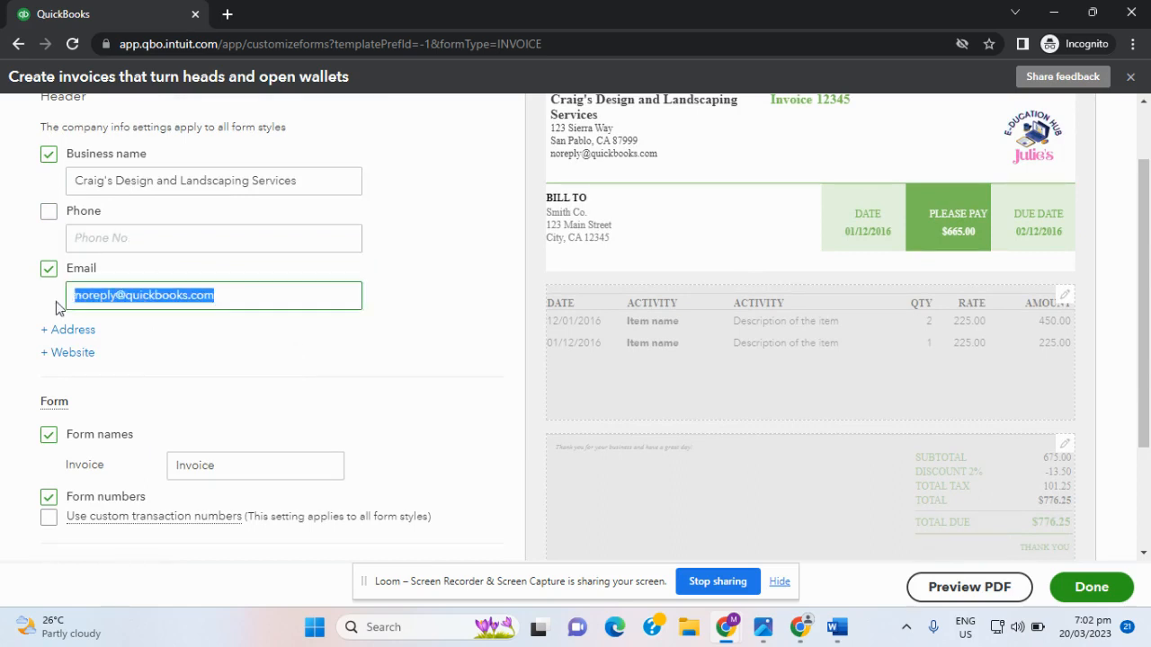
scroll(270, 306, "up", 1)
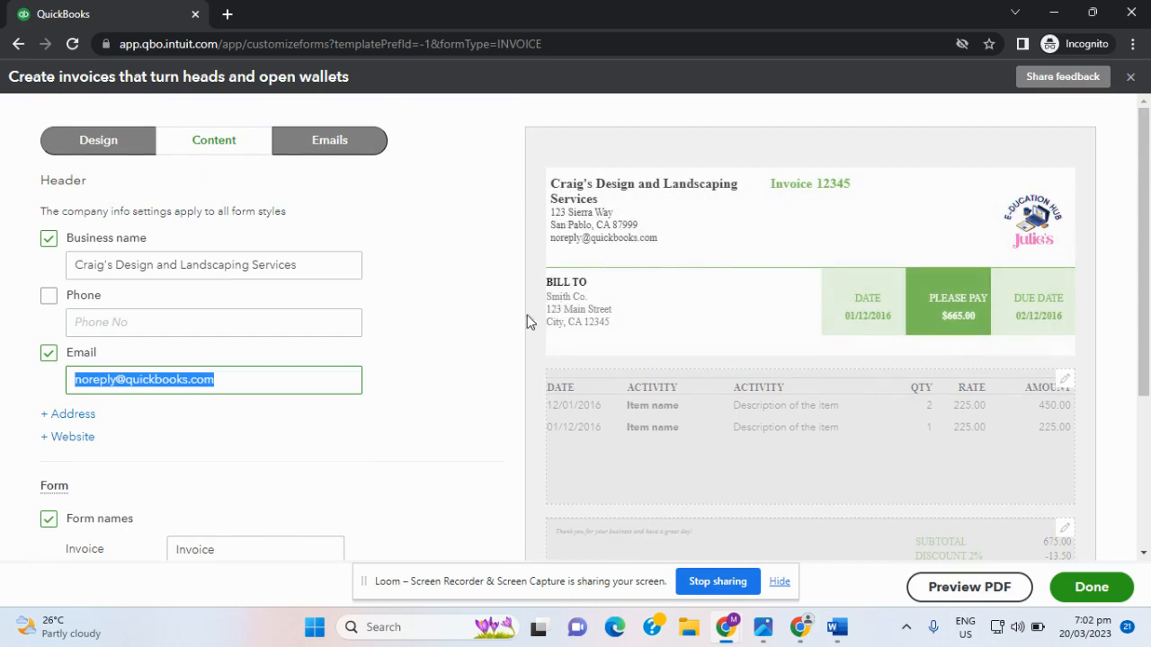
Add the address and website fields to the invoice header's company information
scroll(395, 369, "down", 2)
scroll(342, 365, "up", 1)
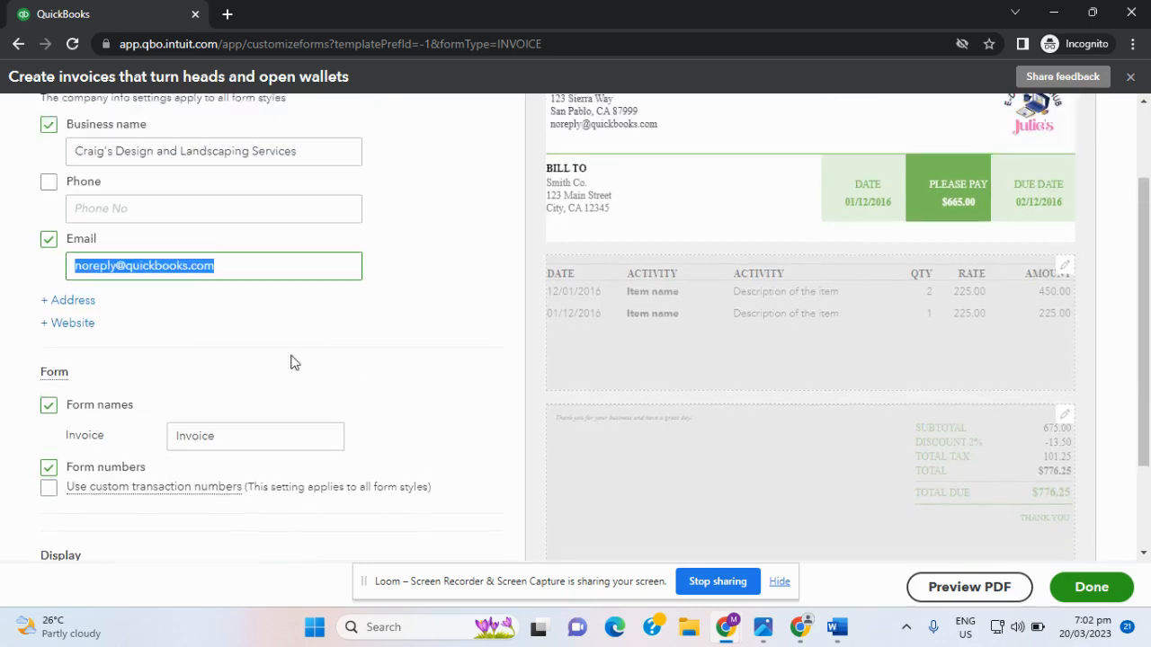
left_click(51, 332)
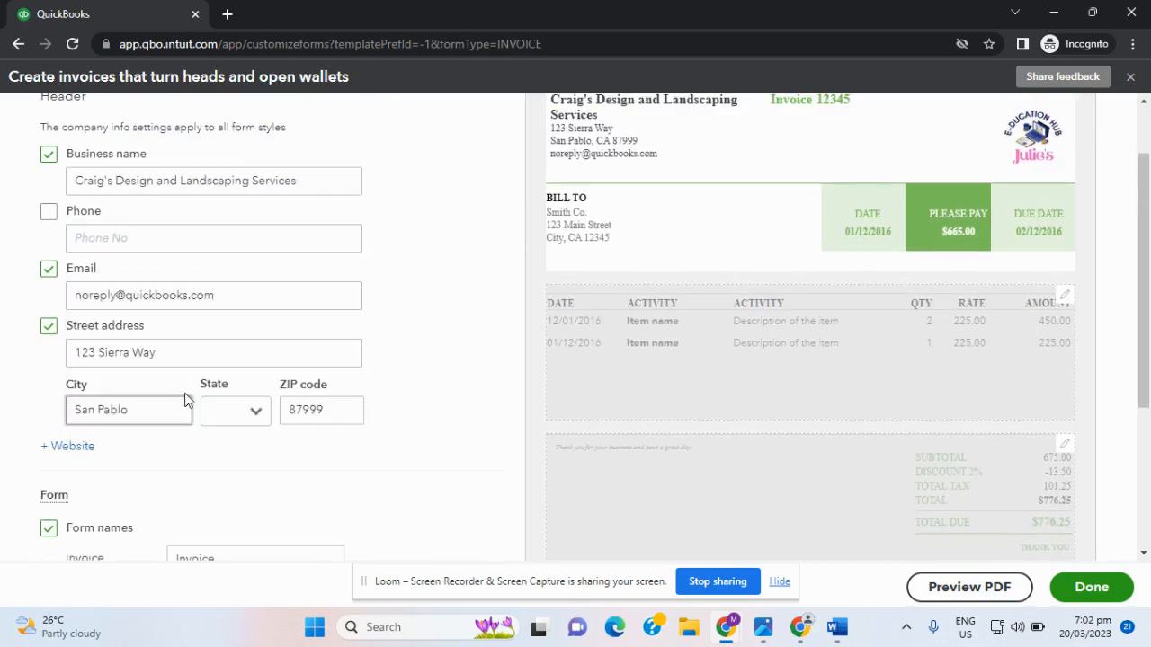
scroll(105, 416, "down", 1)
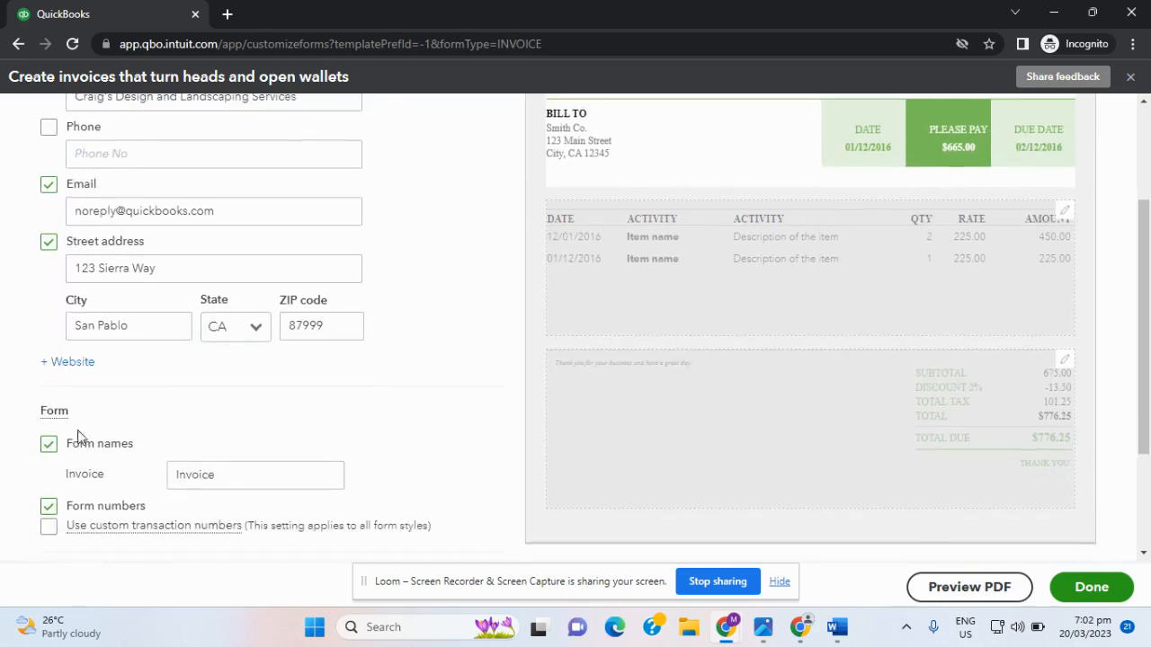
left_click(45, 364)
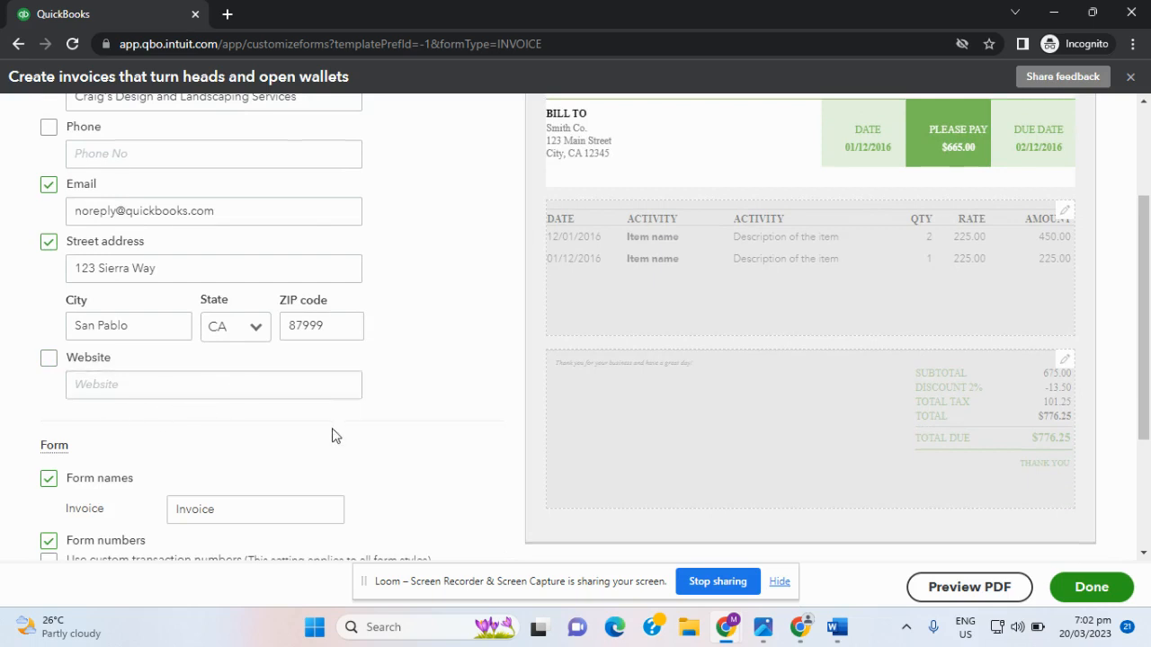
Examine the form name, form number and display options of the invoice and compare them with the invoice preview
scroll(332, 428, "down", 2)
scroll(317, 426, "down", 1)
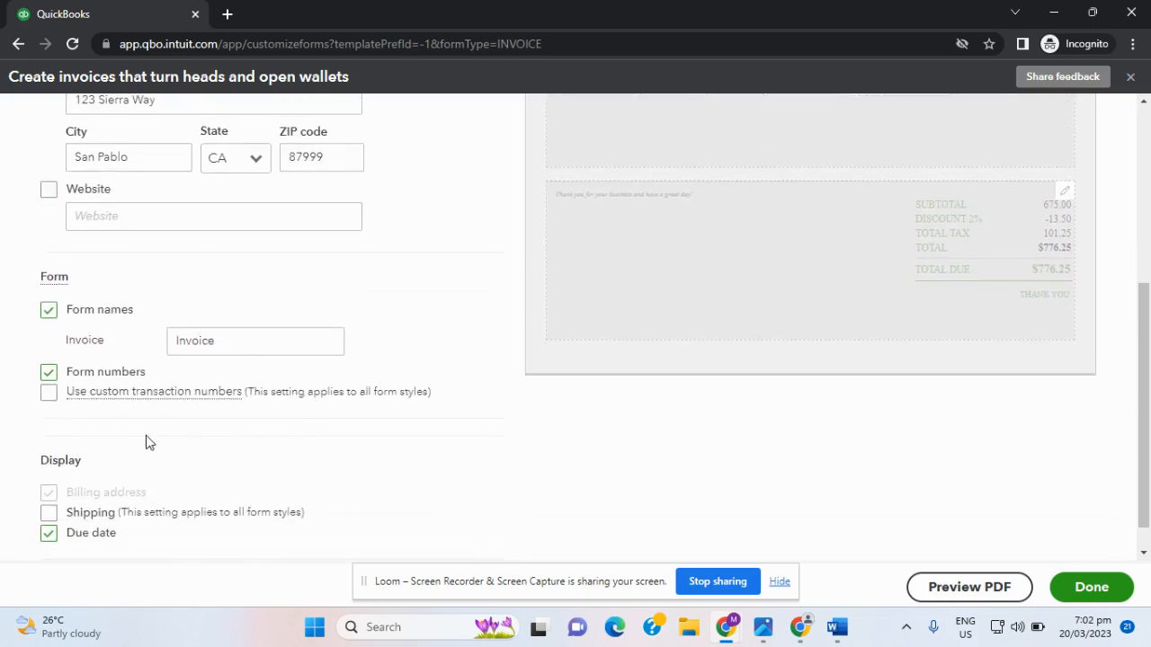
scroll(148, 443, "down", 1)
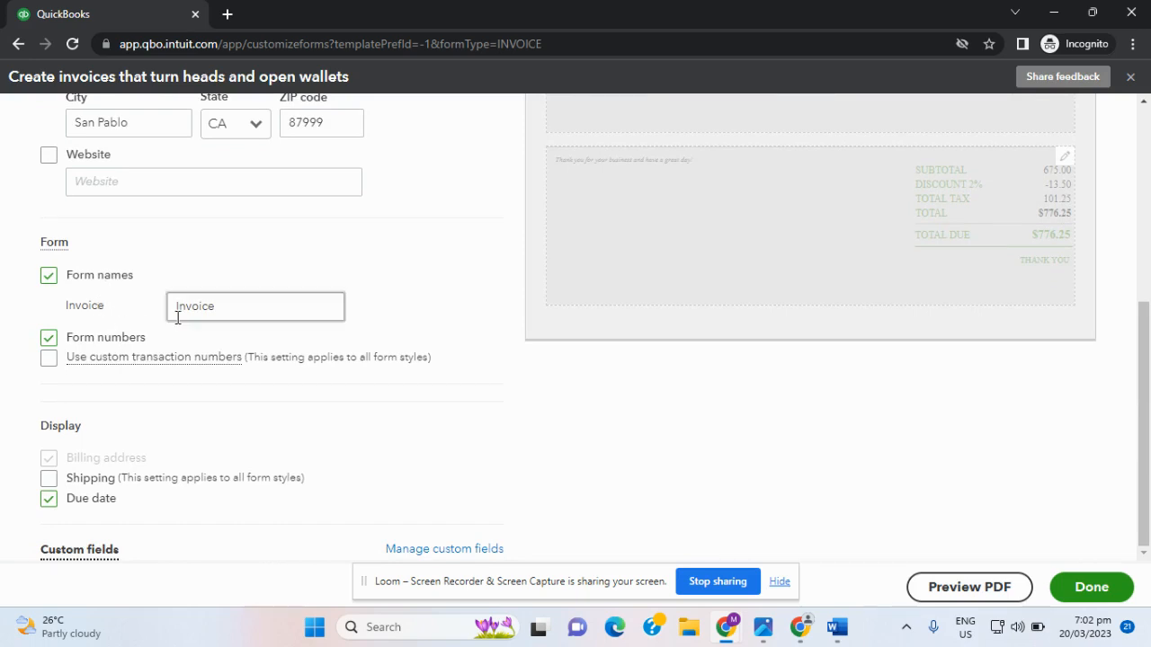
scroll(197, 342, "up", 1)
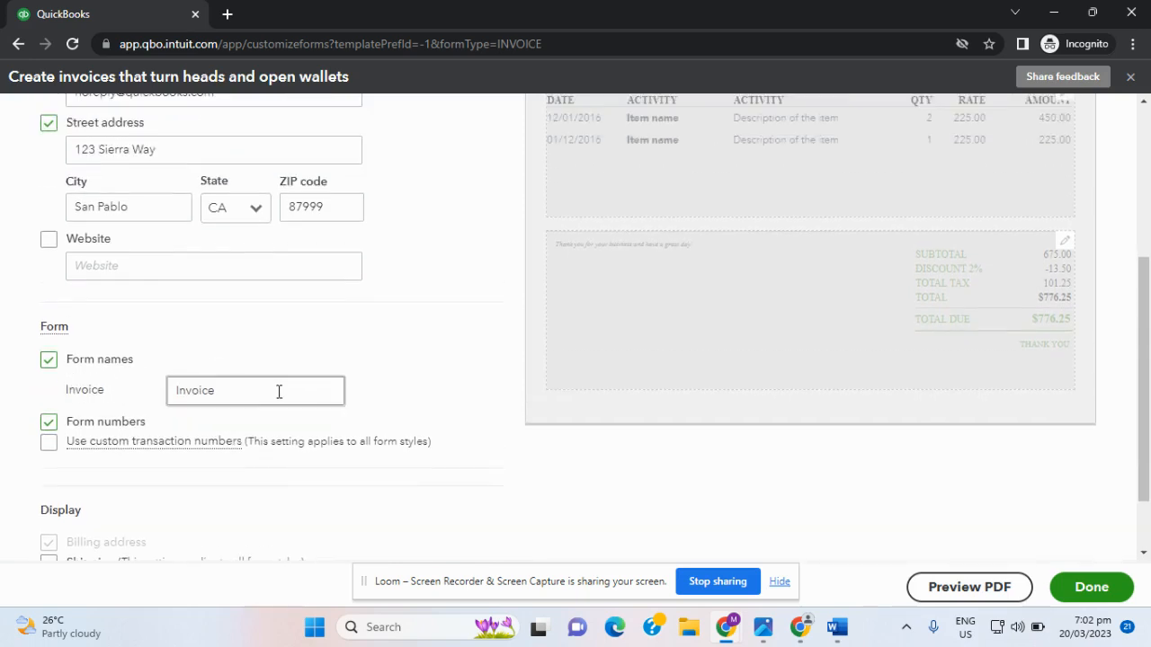
scroll(387, 380, "up", 2)
scroll(391, 388, "up", 1)
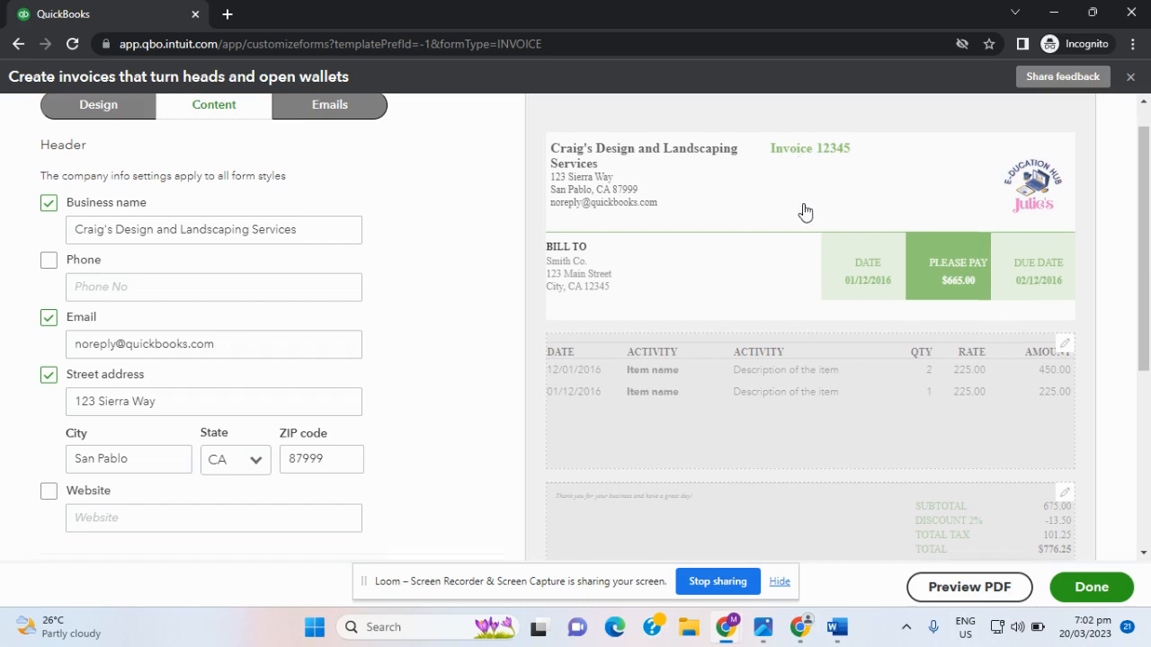
scroll(803, 216, "down", 2)
scroll(402, 368, "down", 1)
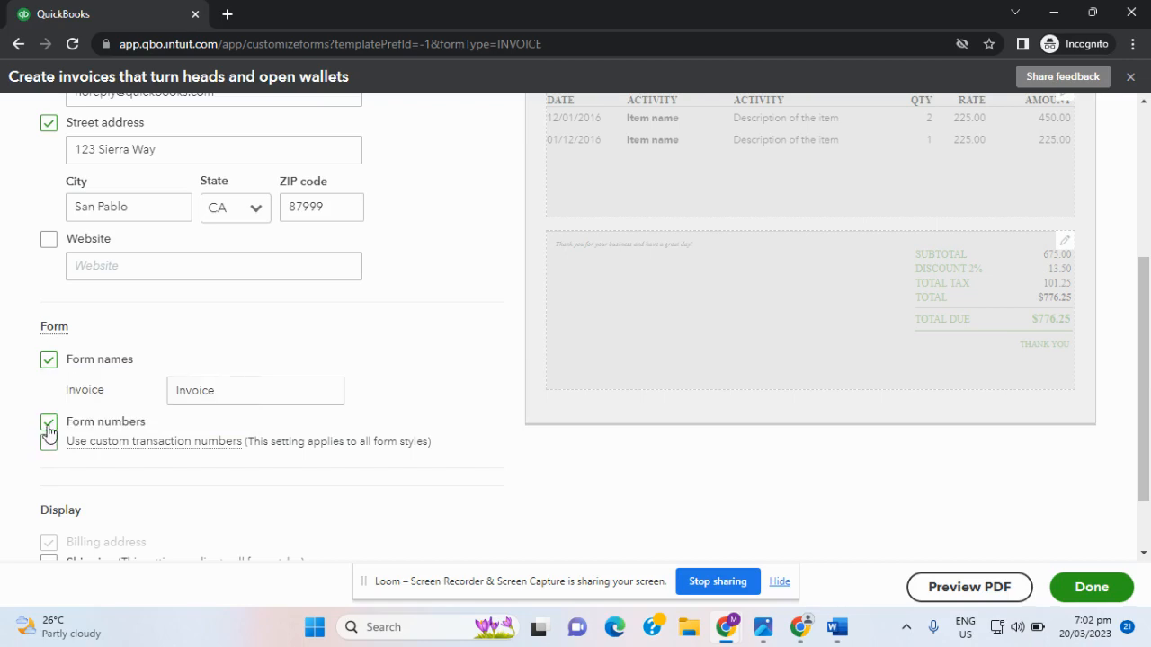
scroll(464, 368, "up", 3)
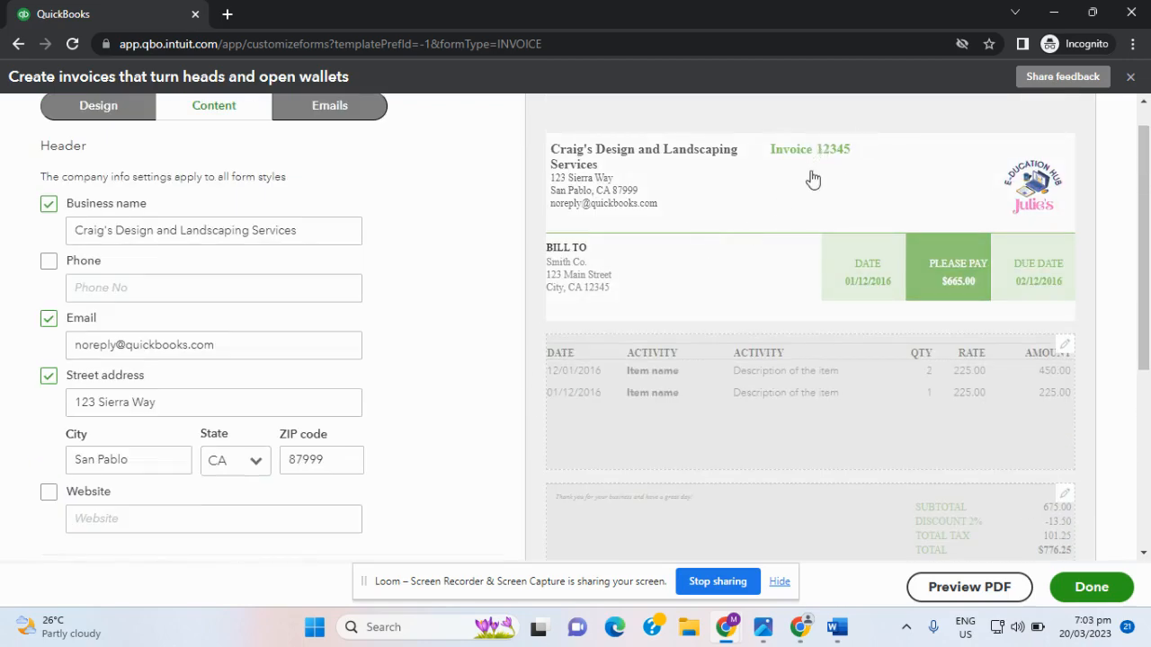
scroll(303, 440, "down", 4)
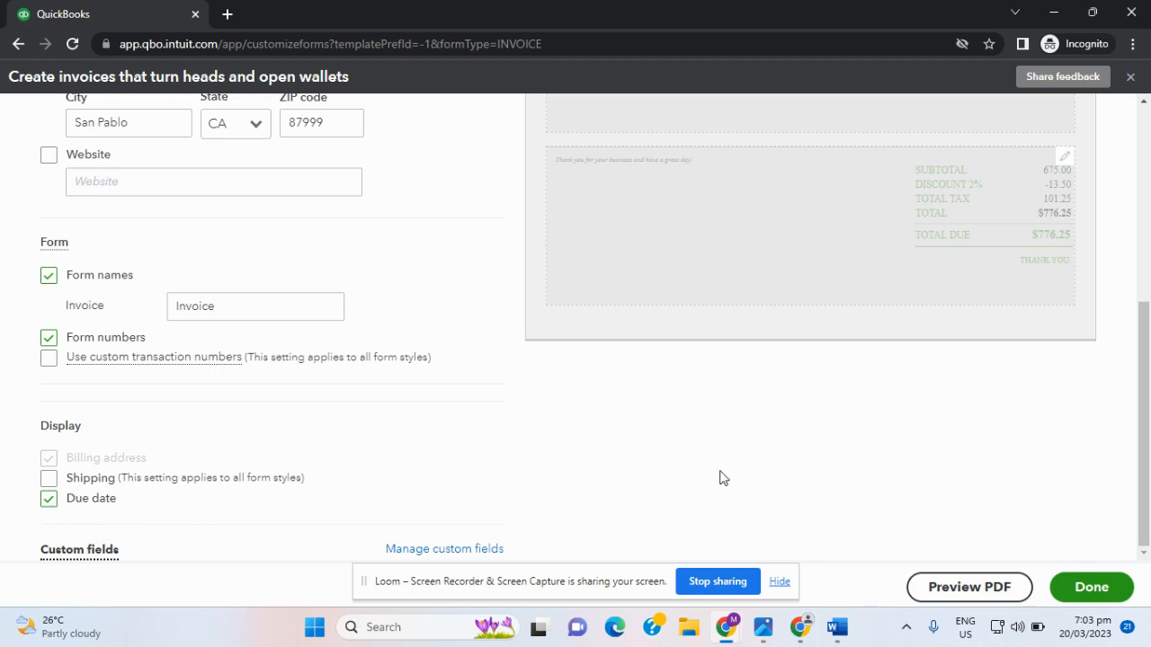
scroll(729, 477, "up", 3)
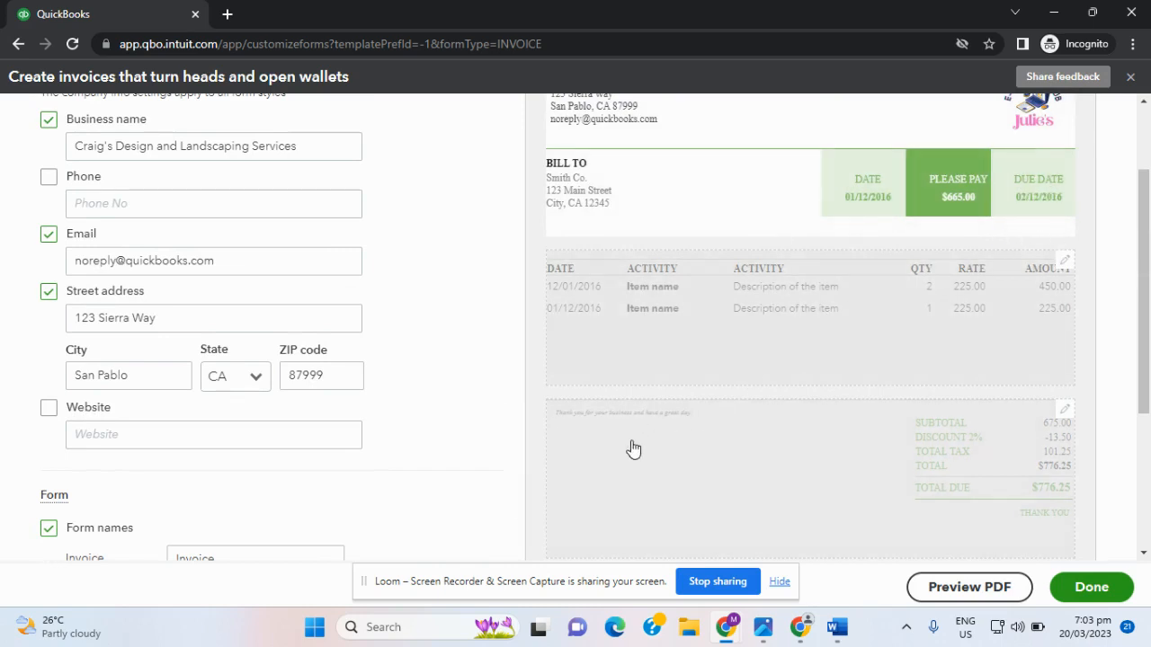
scroll(457, 506, "down", 2)
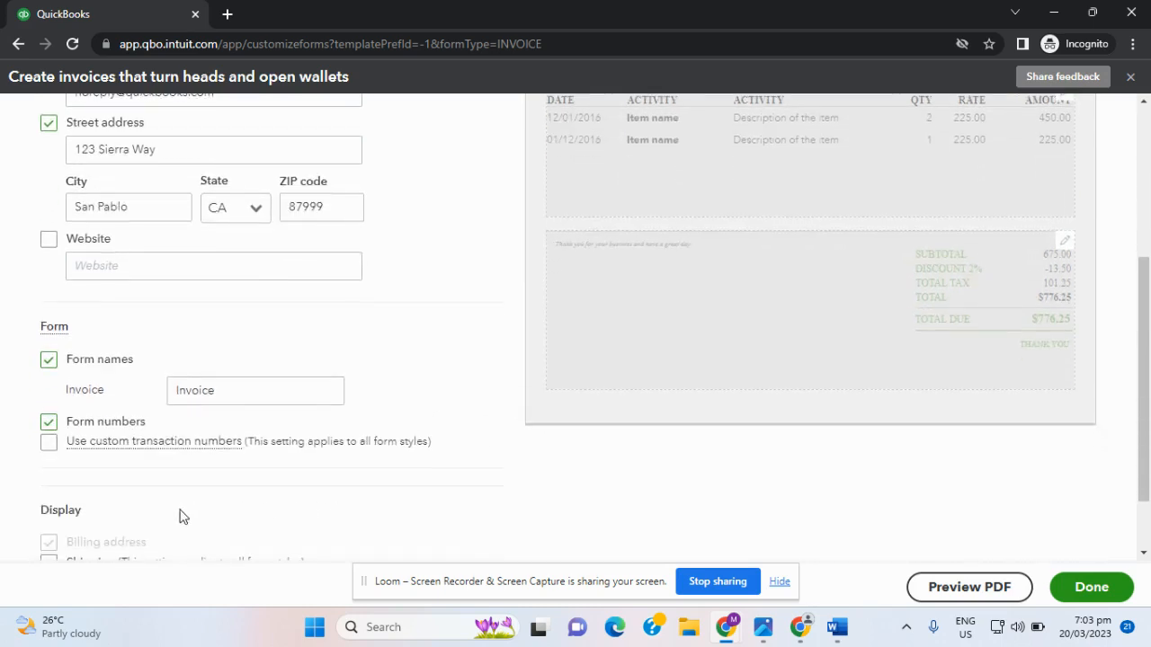
scroll(159, 519, "down", 1)
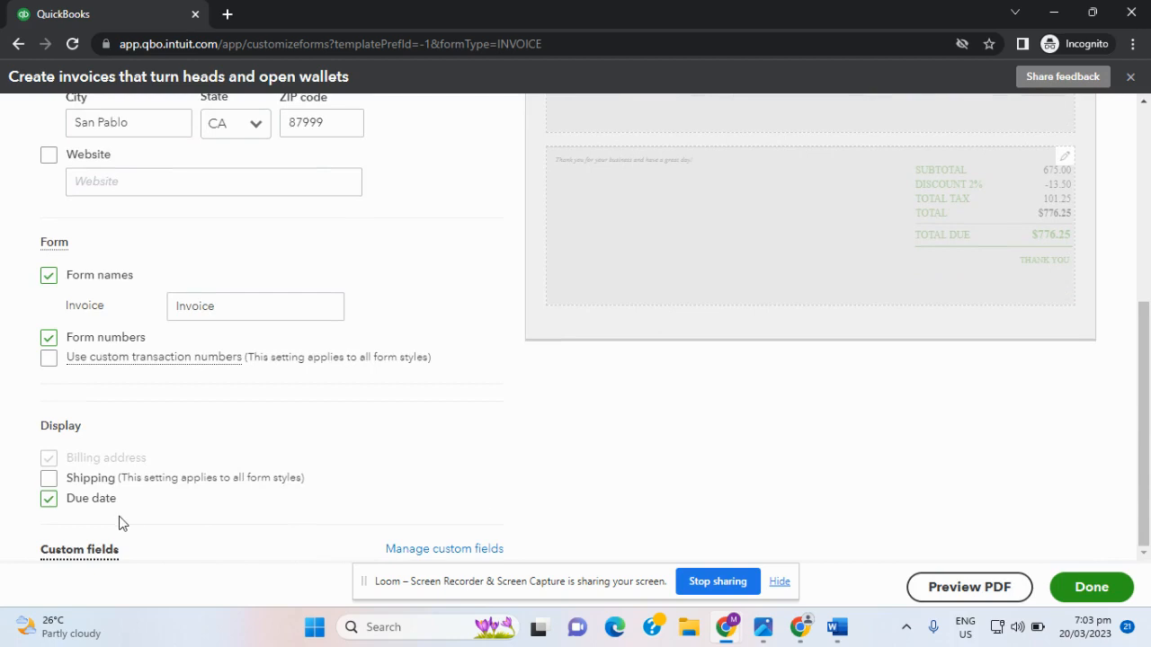
Try displaying the shipping information on the invoice, check it in the preview and turn it off again
left_click(48, 481)
scroll(483, 440, "up", 3)
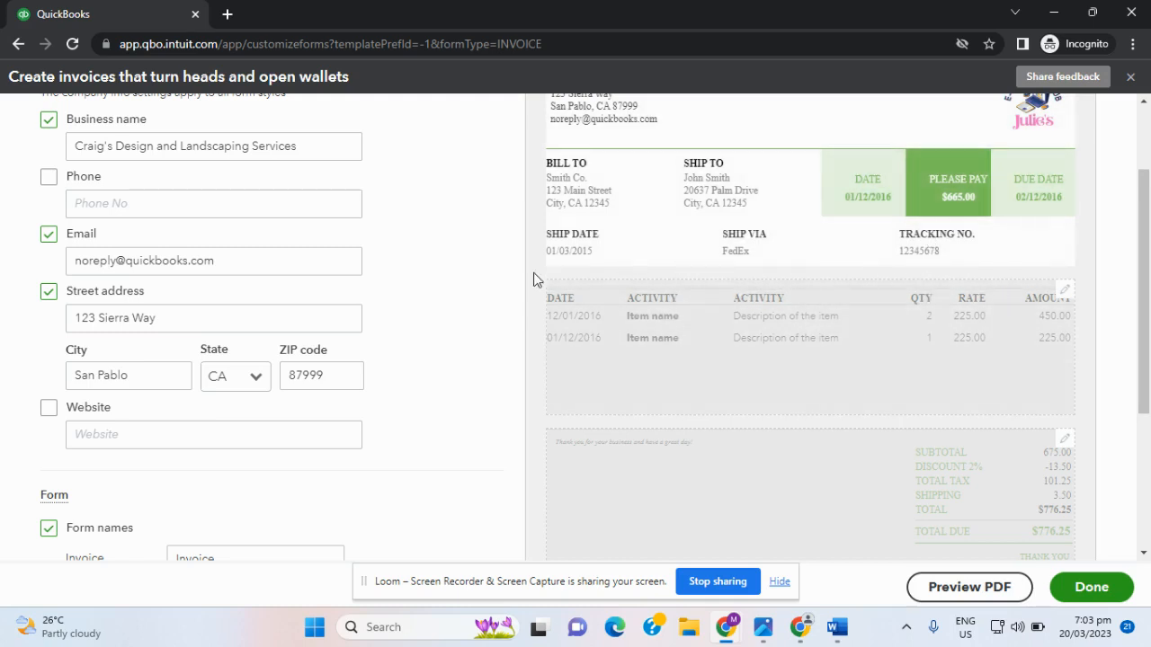
scroll(377, 504, "down", 3)
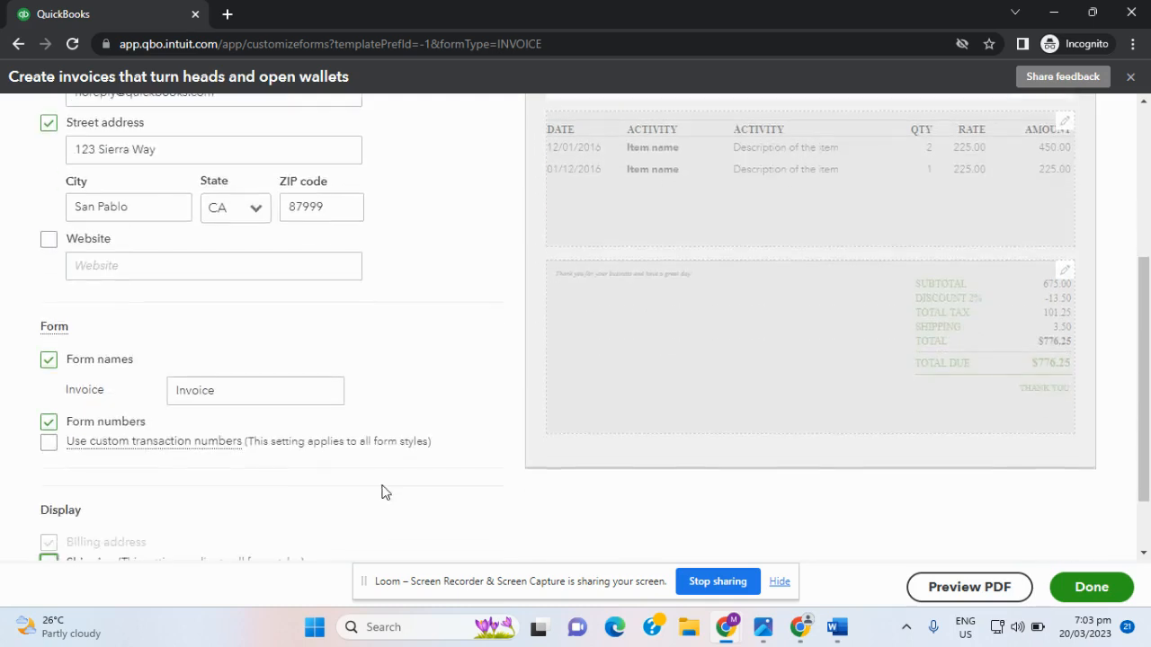
scroll(356, 499, "down", 1)
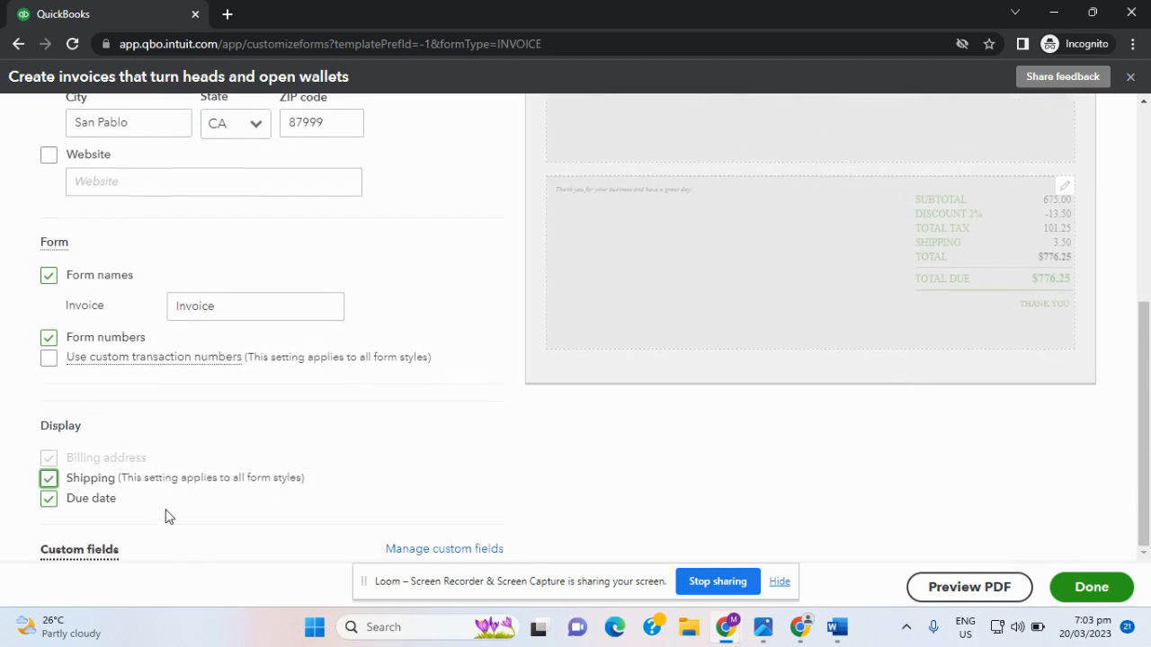
left_click(49, 479)
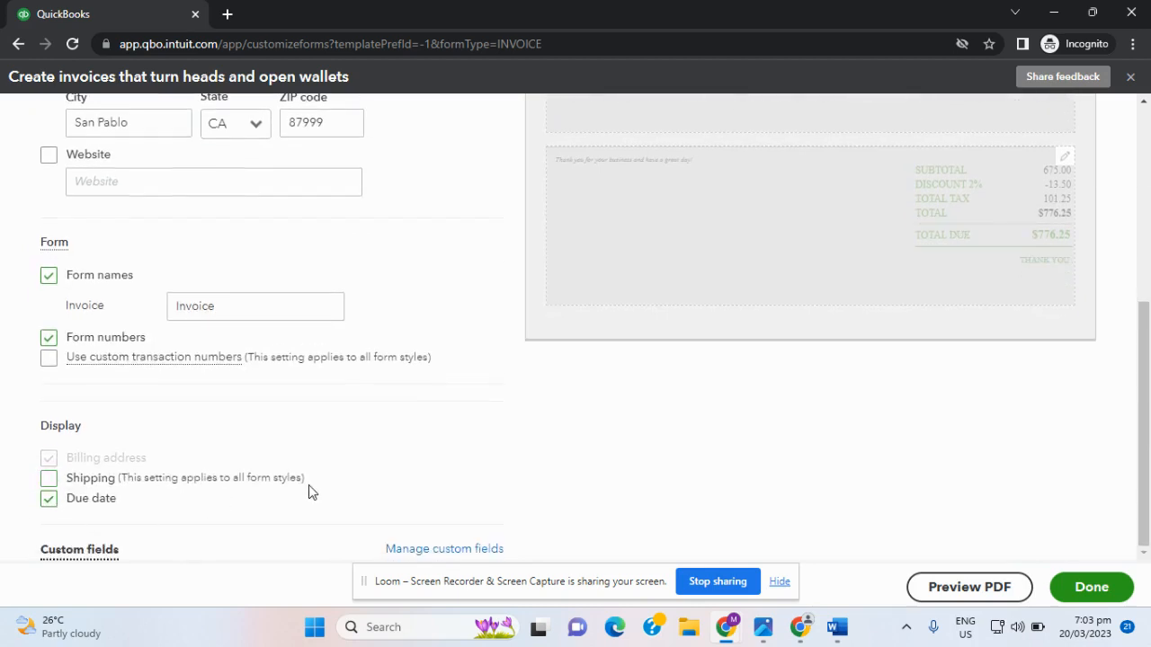
Open the invoice's email settings and review the preview of the summarized email
scroll(339, 478, "up", 5)
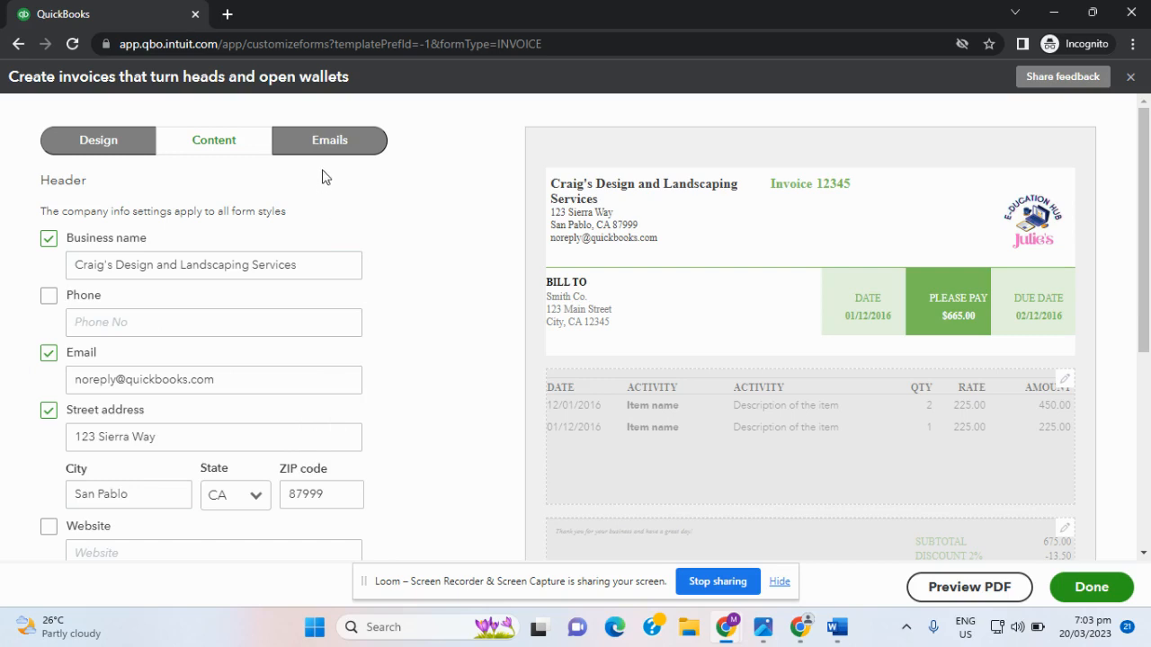
left_click(330, 142)
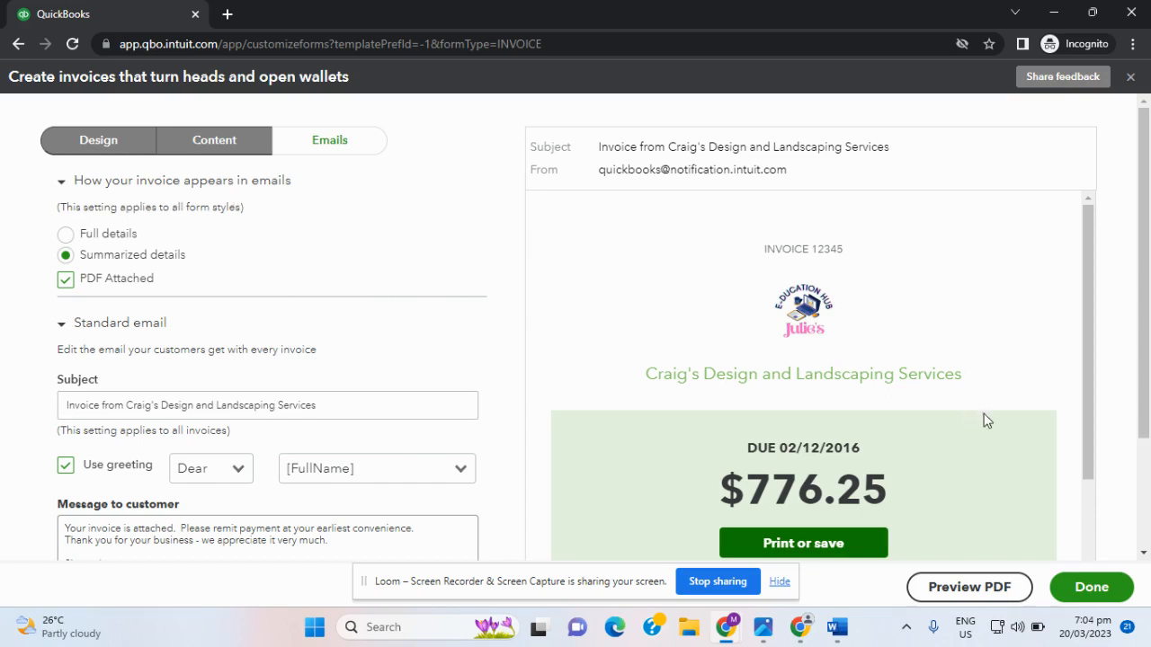
scroll(986, 377, "down", 1)
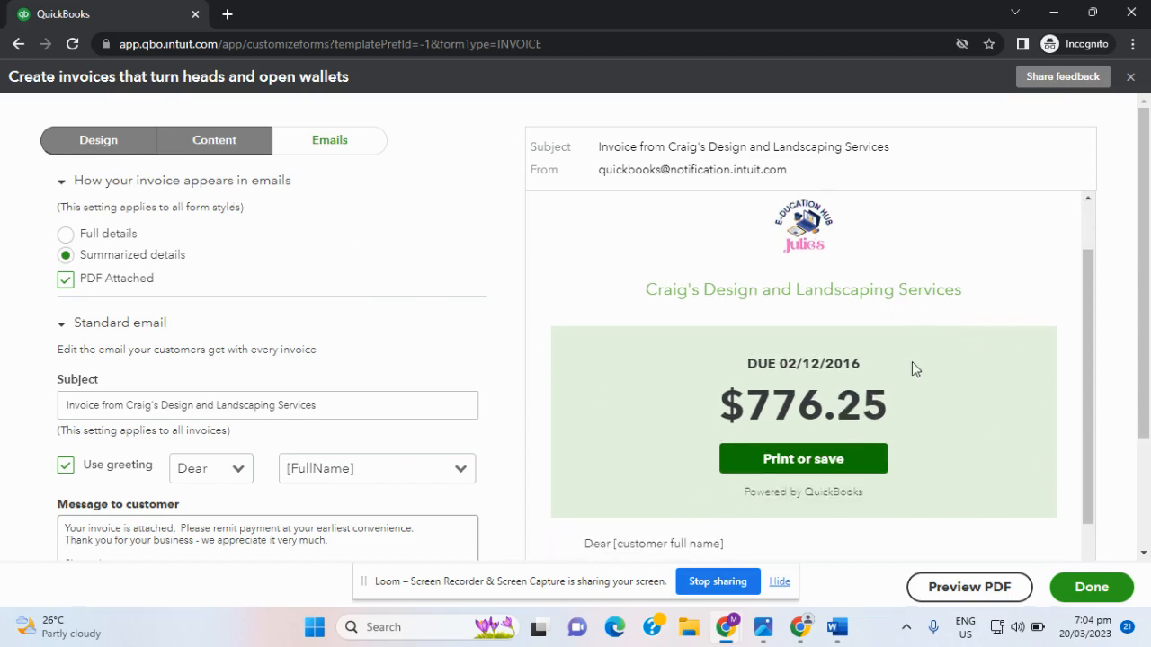
scroll(872, 485, "up", 1)
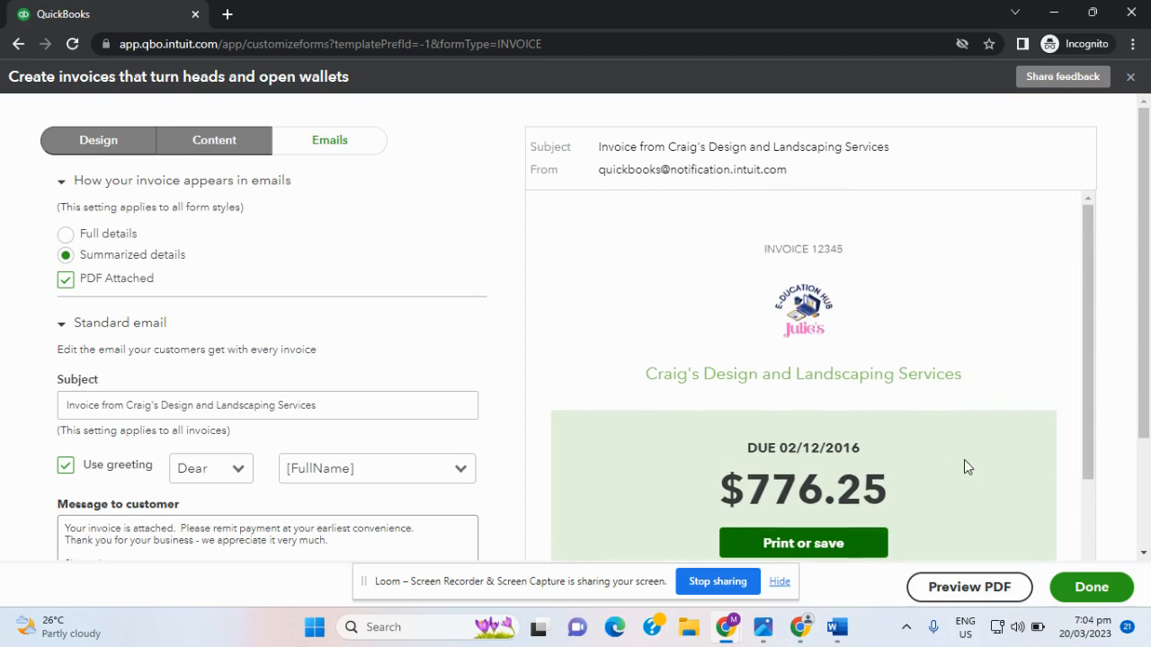
scroll(967, 466, "down", 3)
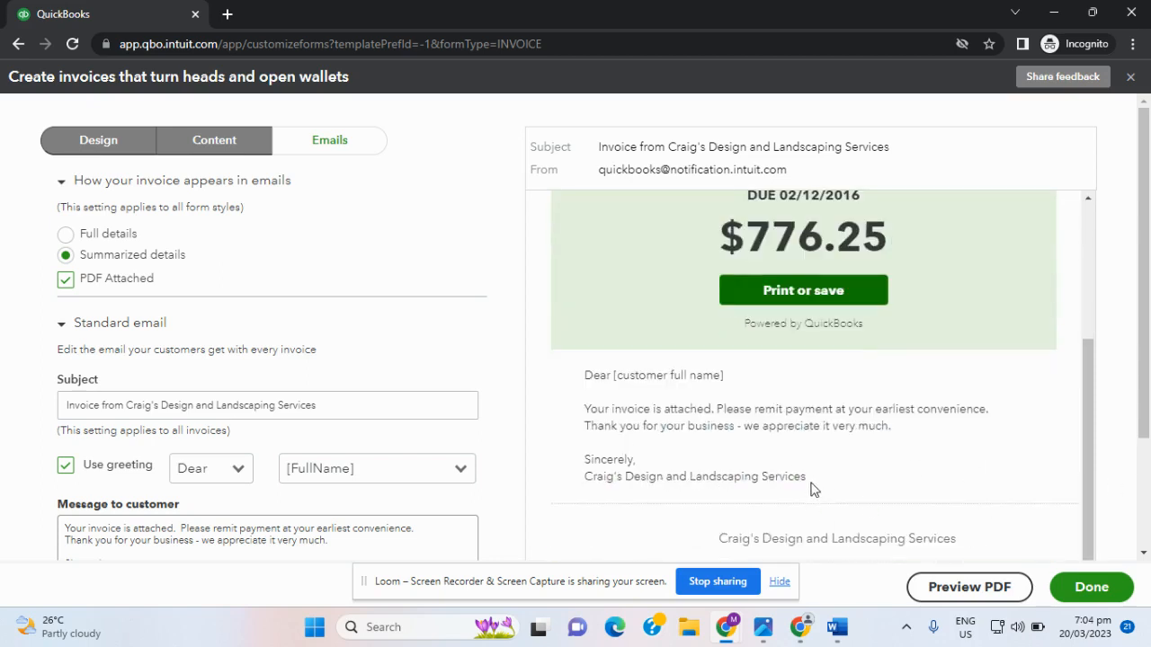
scroll(800, 494, "up", 3)
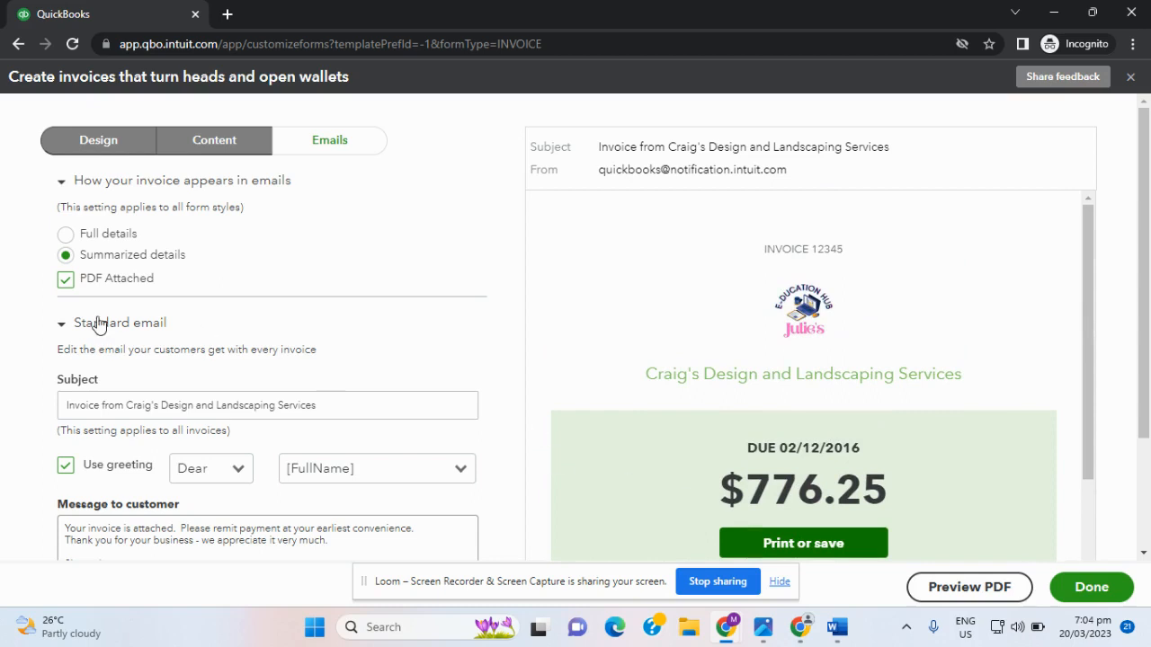
Try the full details option for the invoice email, review its preview and switch back to summarized details
left_click(66, 236)
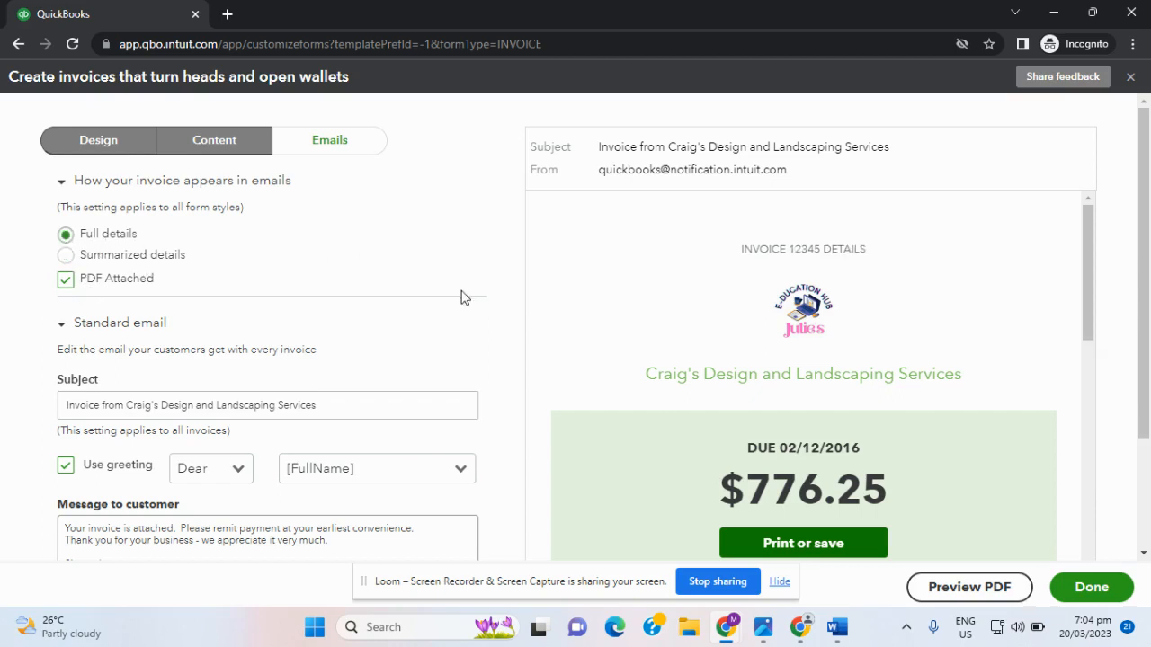
scroll(938, 324, "down", 6)
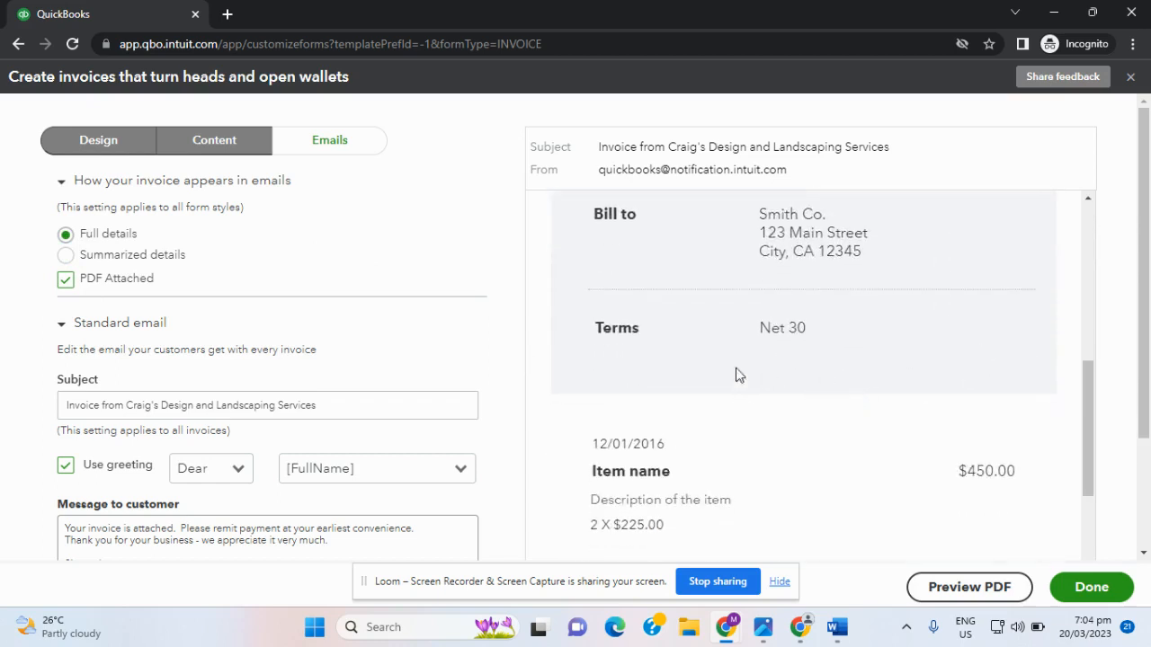
scroll(862, 398, "down", 3)
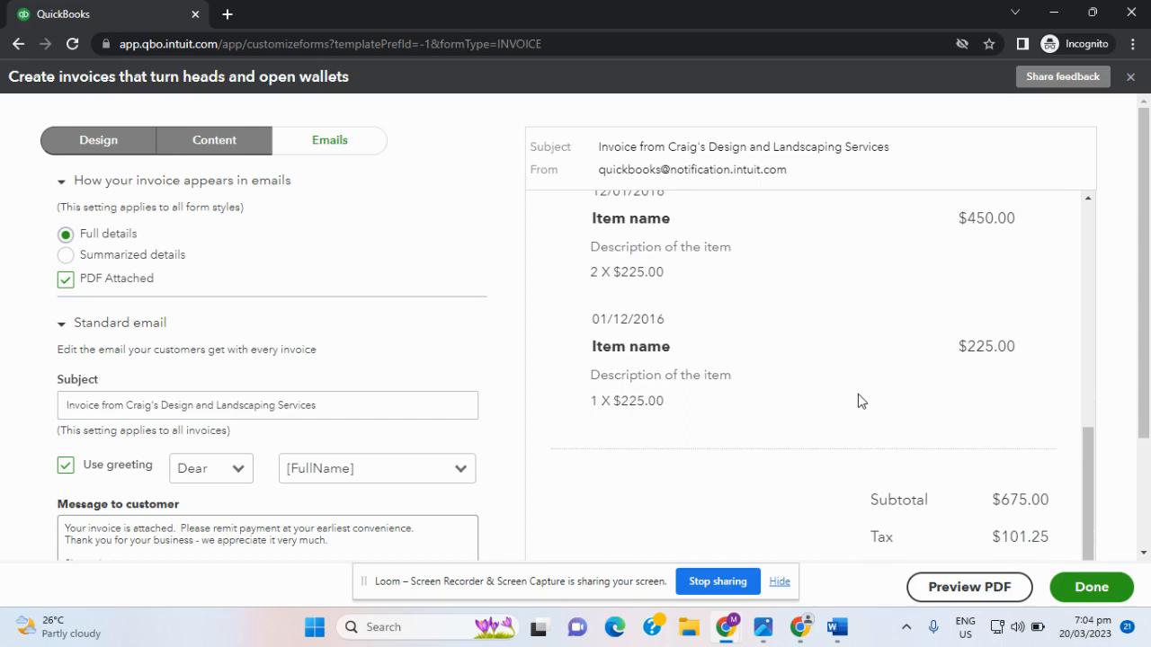
scroll(858, 396, "up", 5)
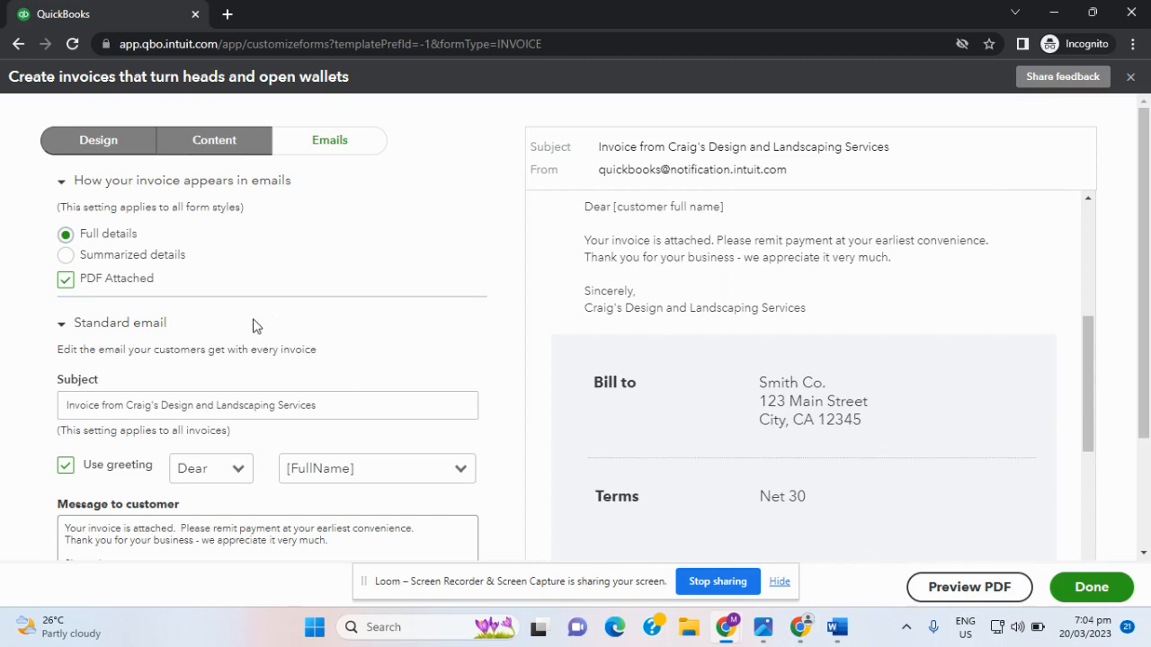
left_click(67, 257)
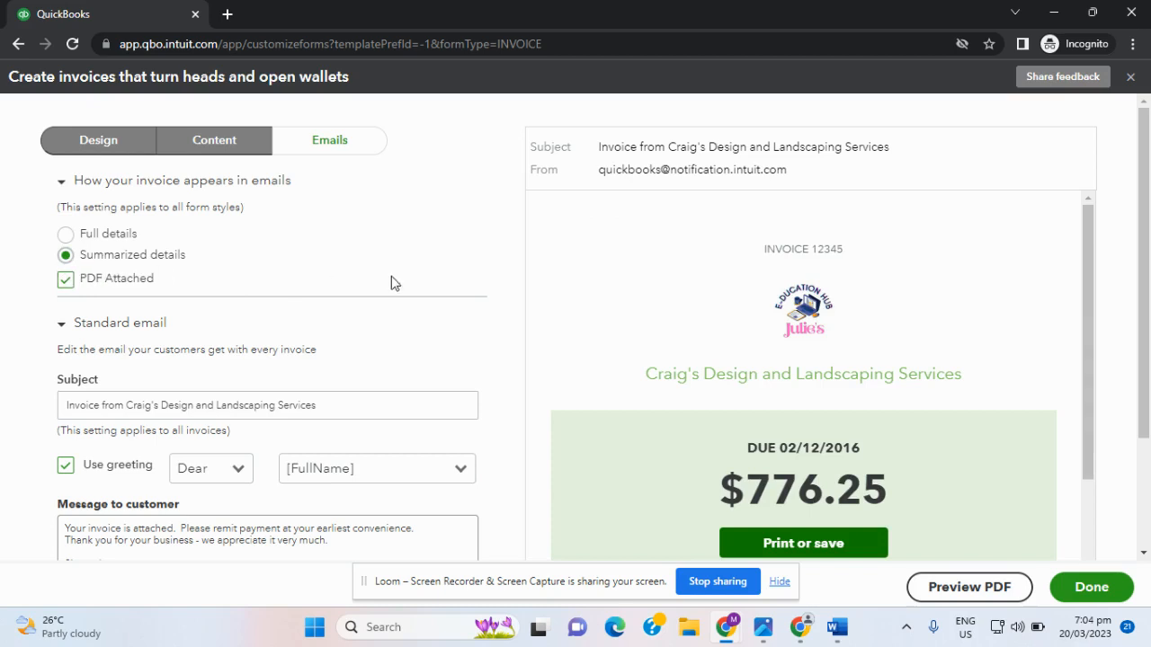
scroll(845, 464, "down", 4)
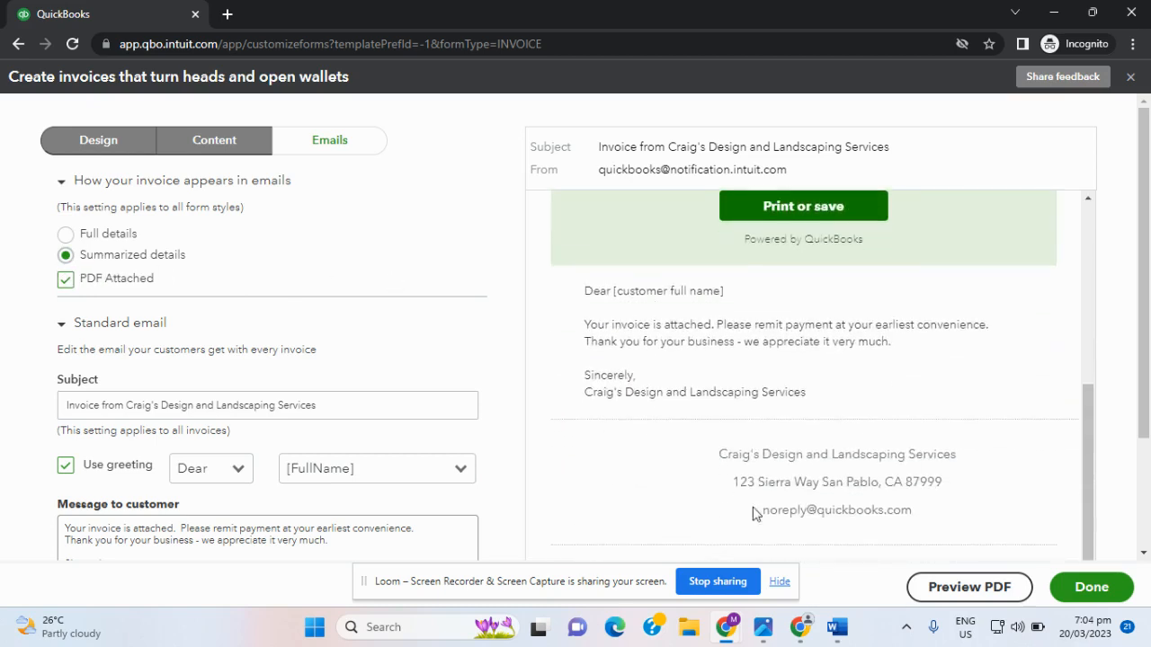
scroll(723, 411, "up", 2)
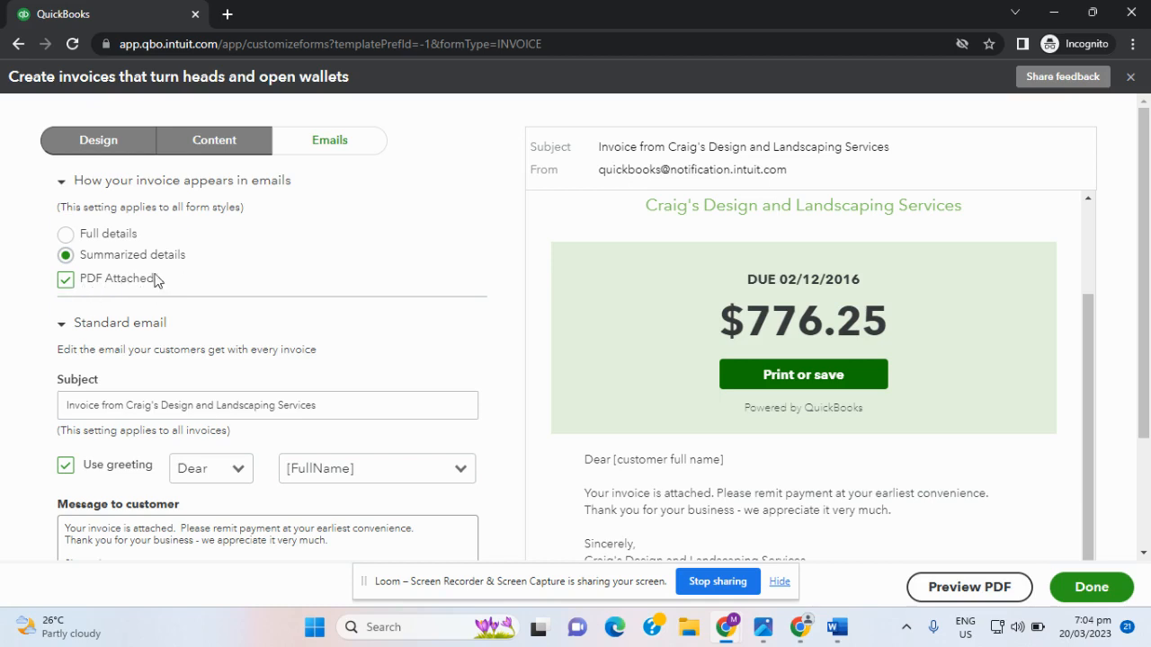
Turn off the PDF attachment for invoice emails and compare the standard email's subject line with the preview
left_click(66, 282)
scroll(100, 364, "down", 1)
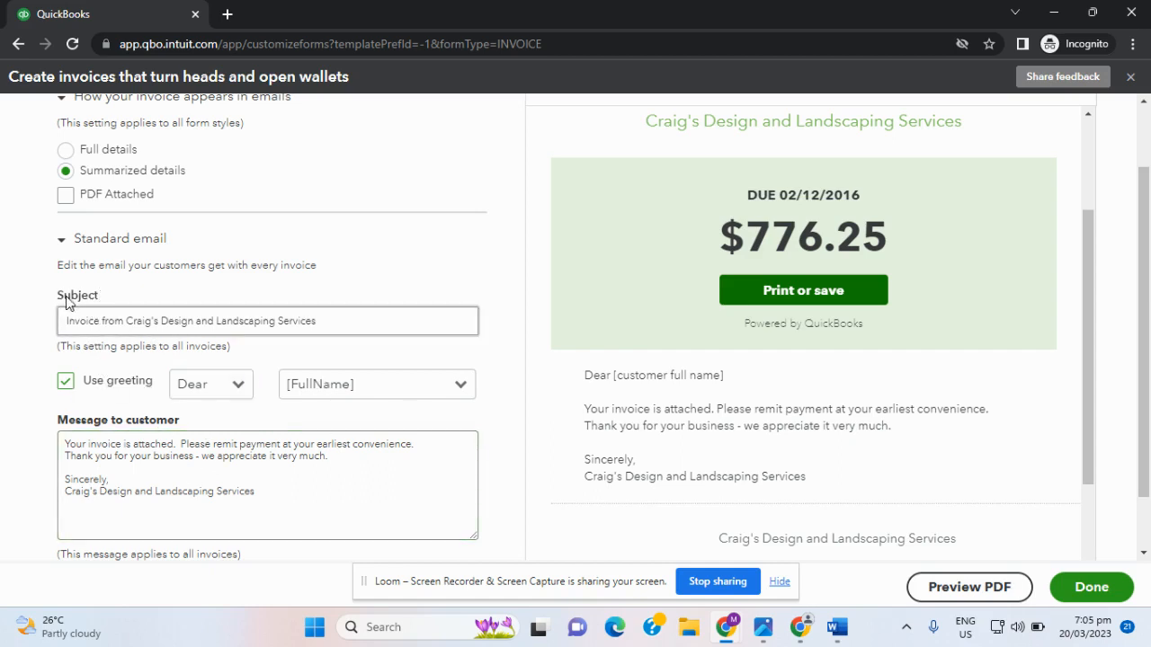
left_click_drag(324, 321, 68, 329)
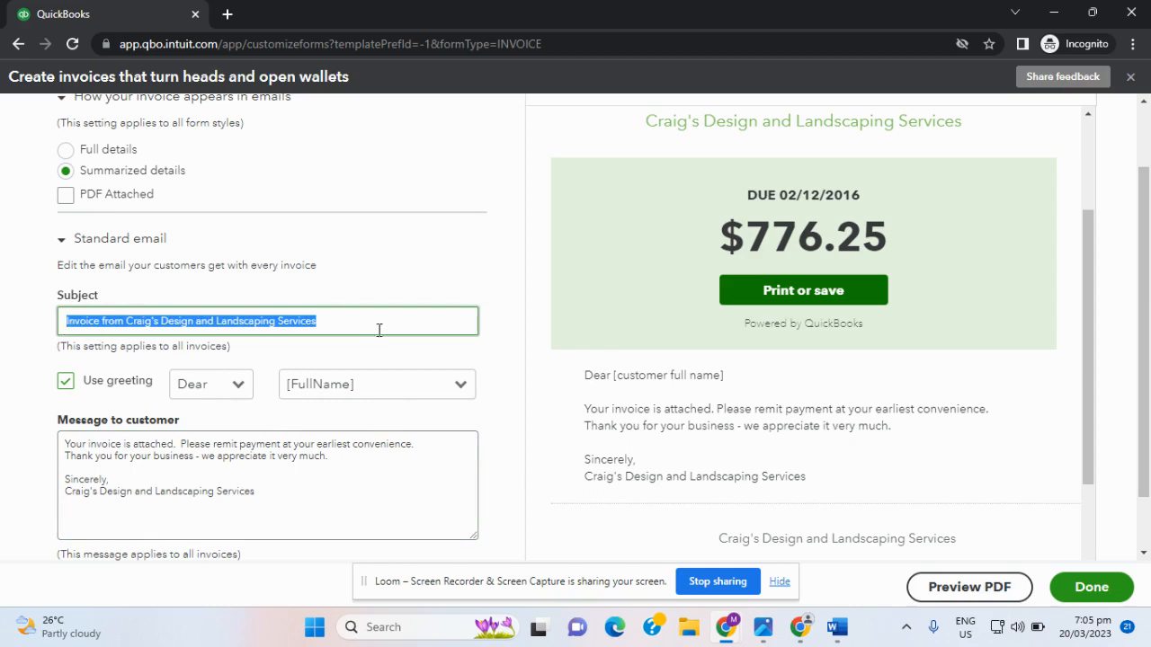
scroll(570, 375, "up", 3)
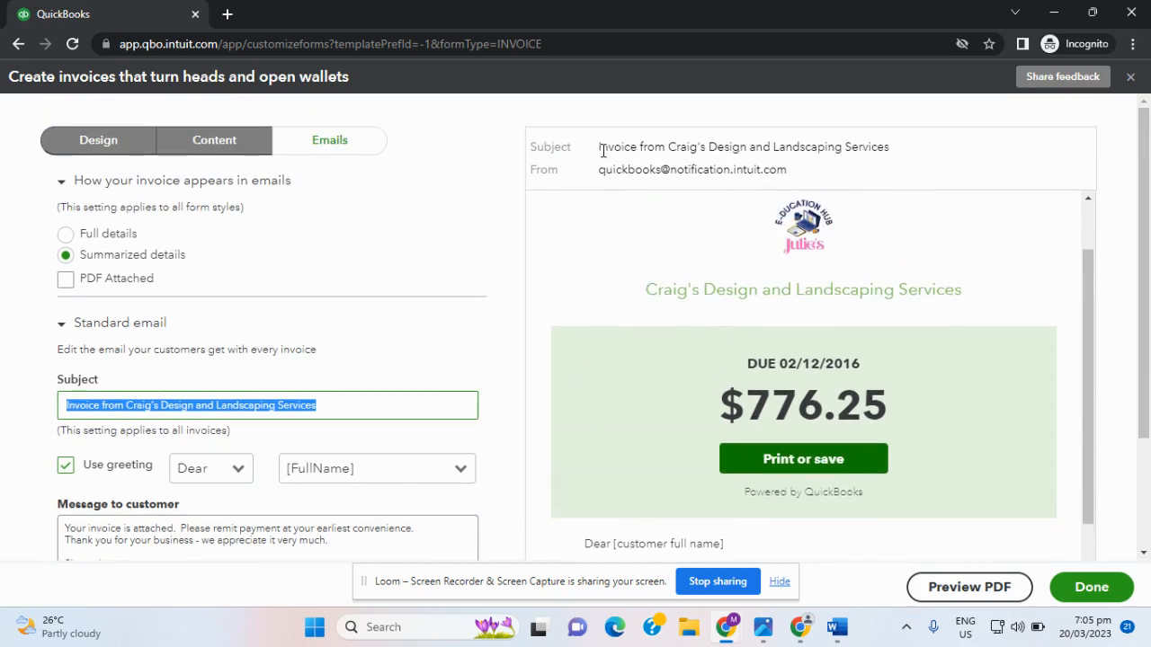
left_click_drag(601, 149, 886, 147)
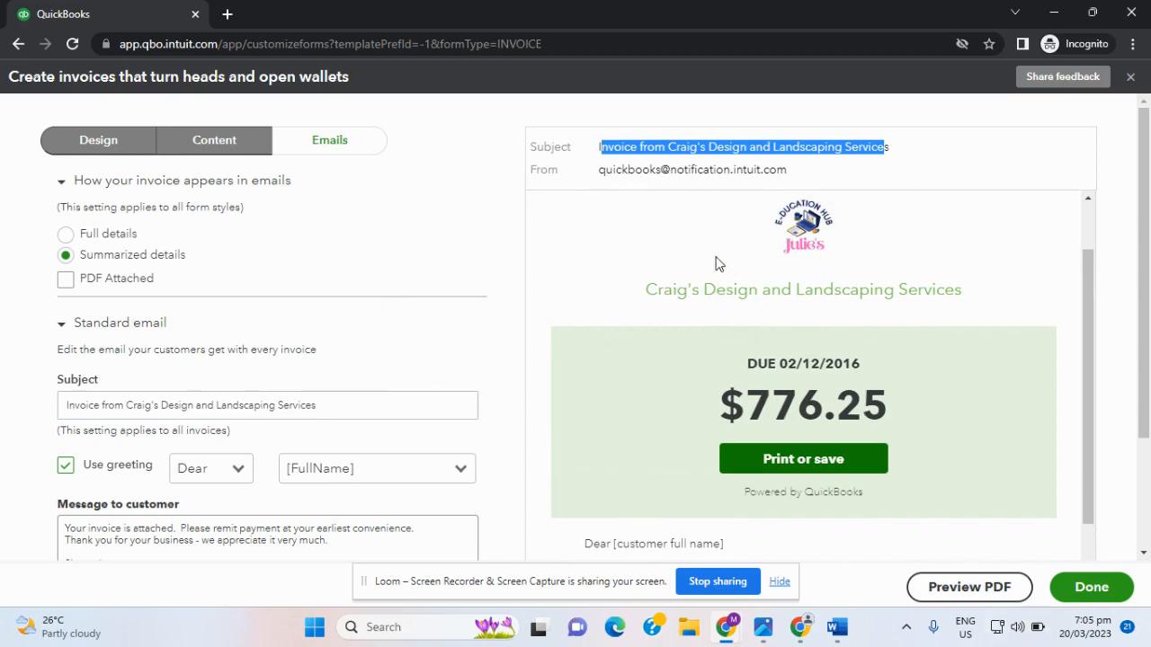
Try removing the greeting from the standard email, check the preview and turn the greeting back on
scroll(225, 477, "down", 1)
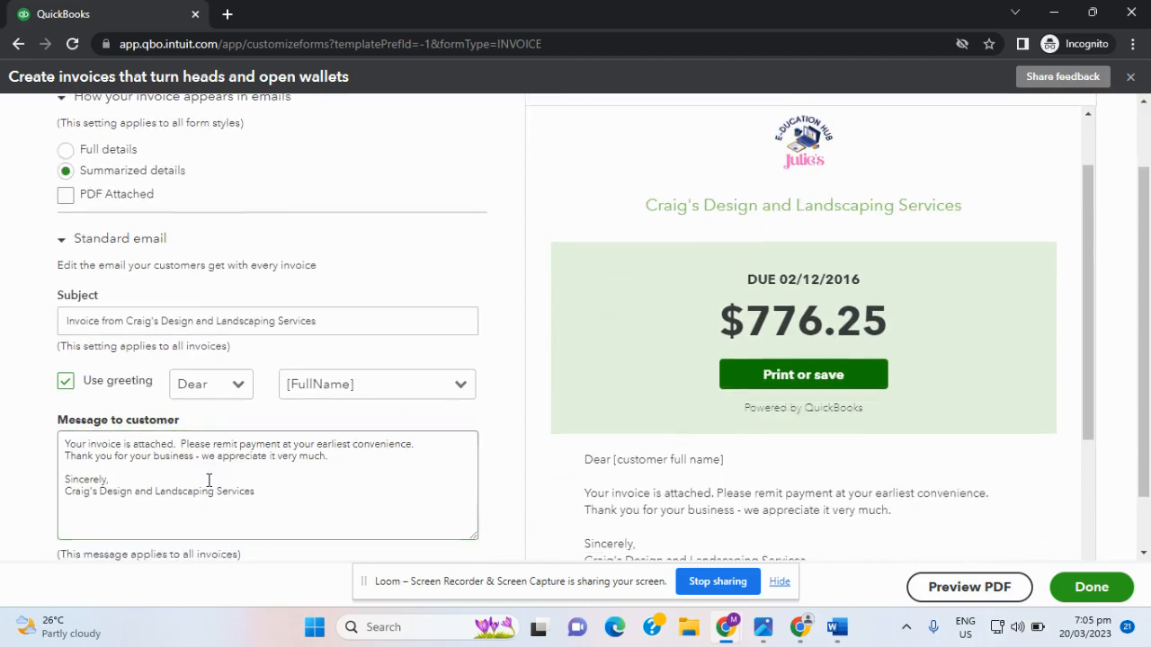
left_click(207, 483)
left_click(108, 427)
left_click_drag(584, 465, 735, 457)
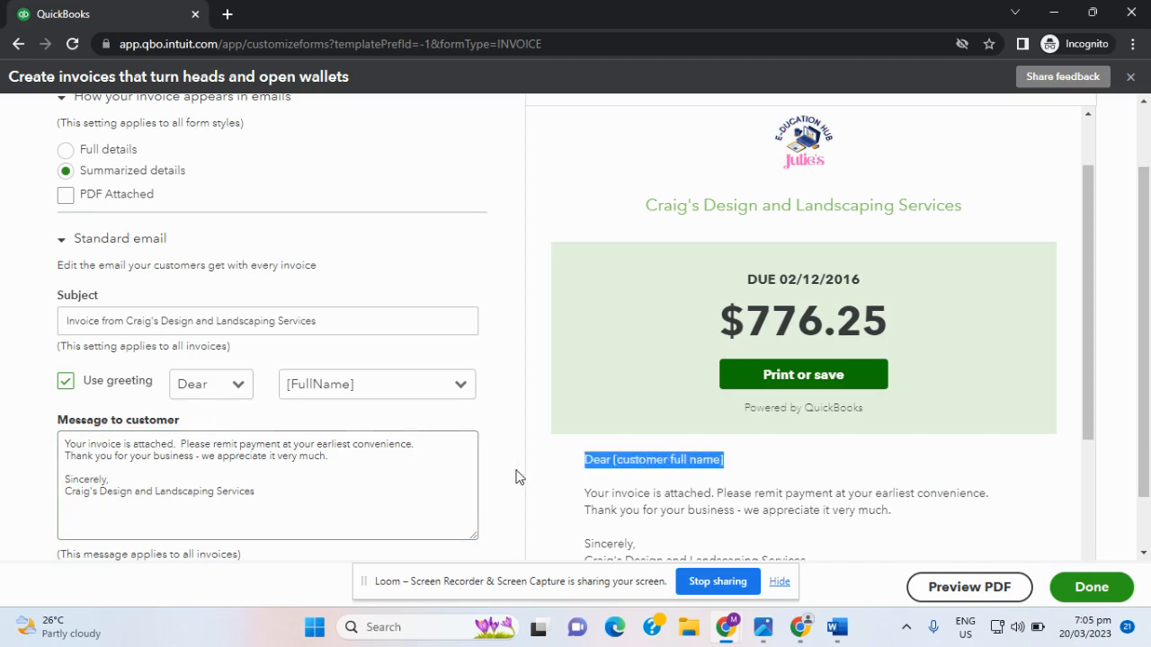
scroll(630, 440, "down", 1)
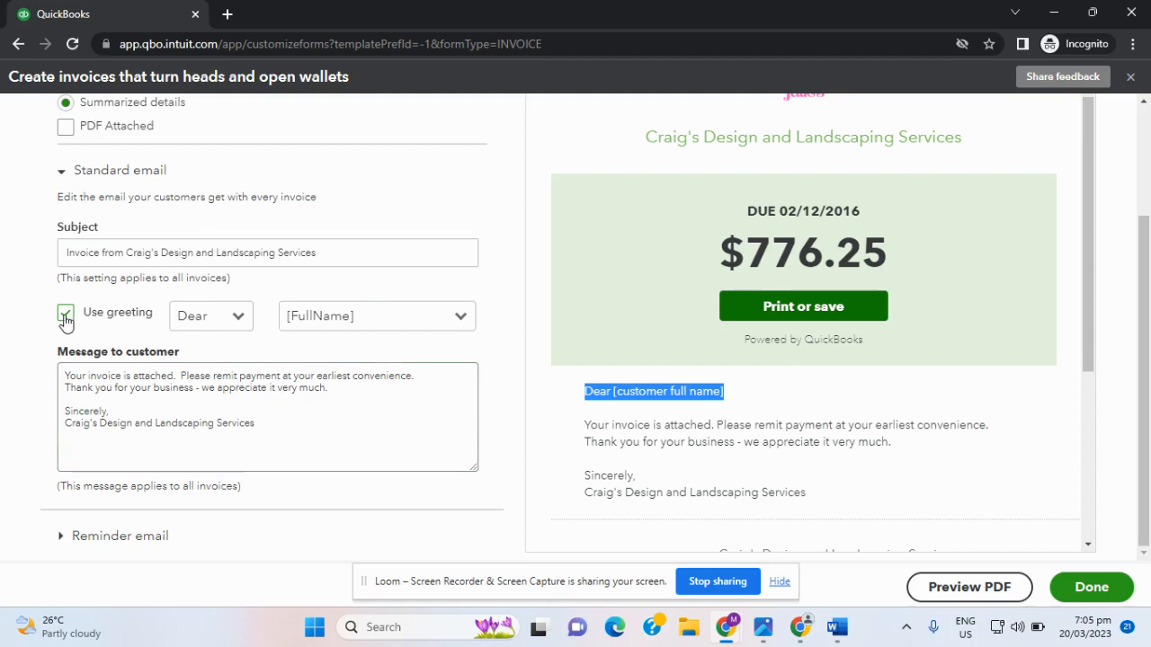
left_click(65, 314)
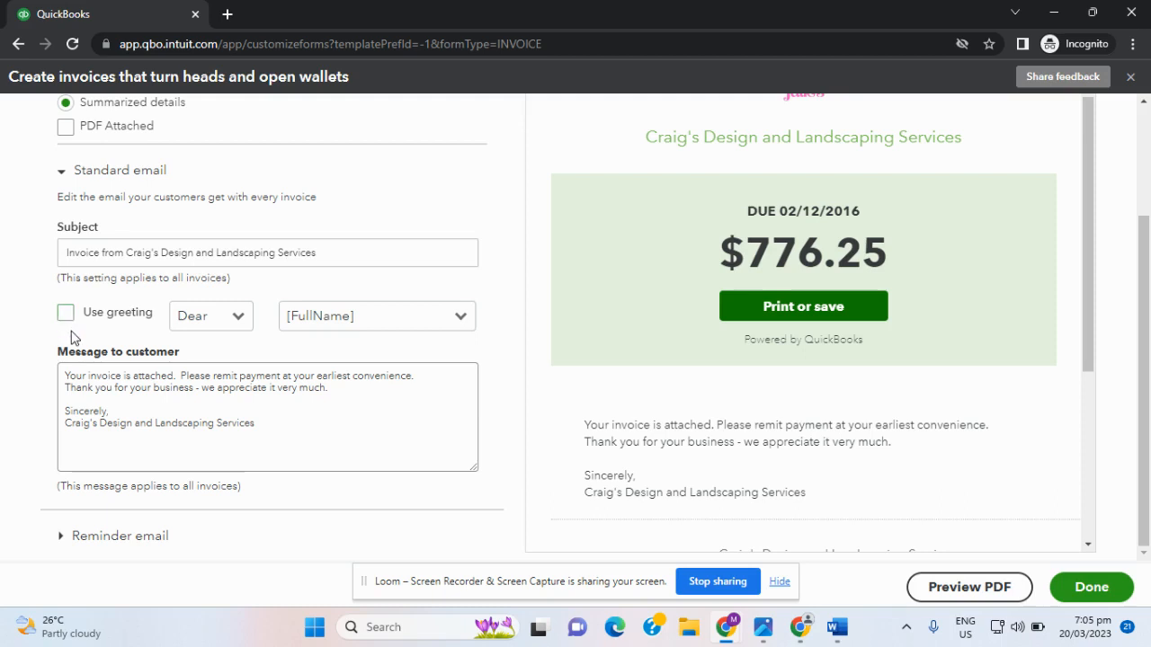
left_click(64, 313)
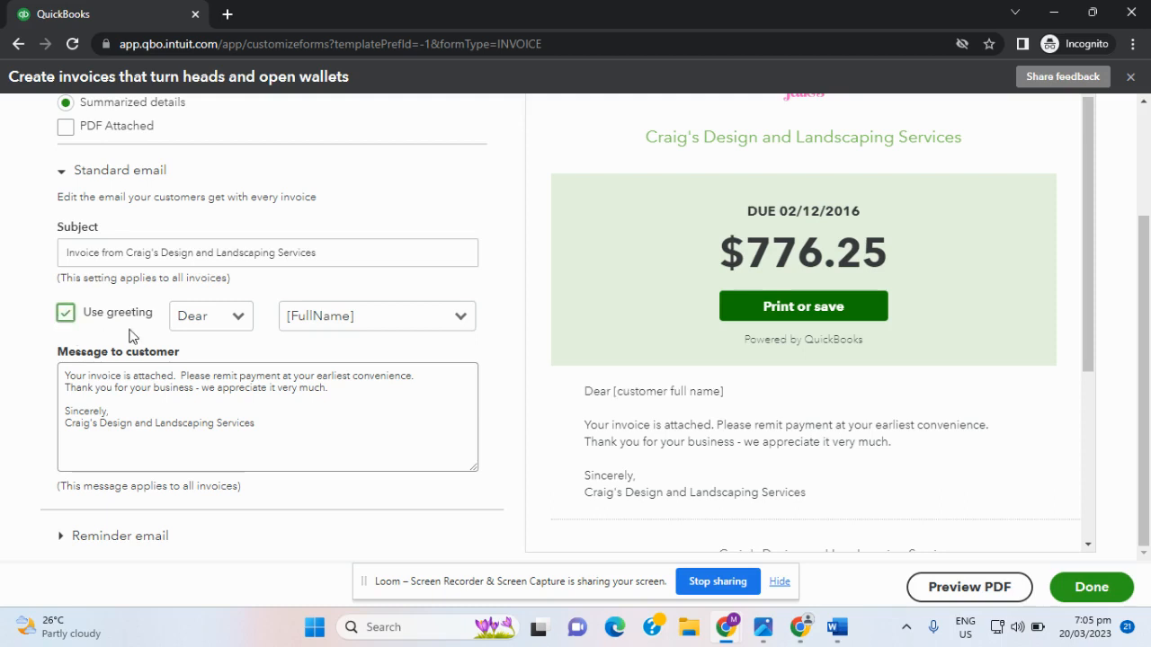
Review the salutation and name format choices of the standard email and compare its customer message with the preview
left_click(239, 322)
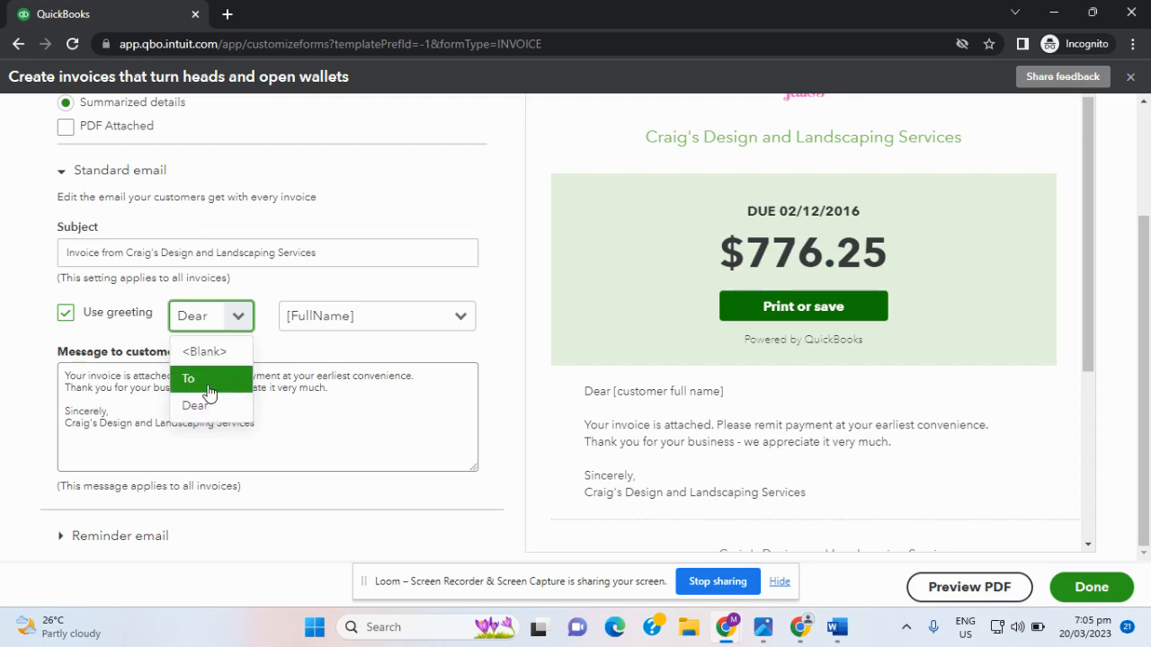
left_click(463, 321)
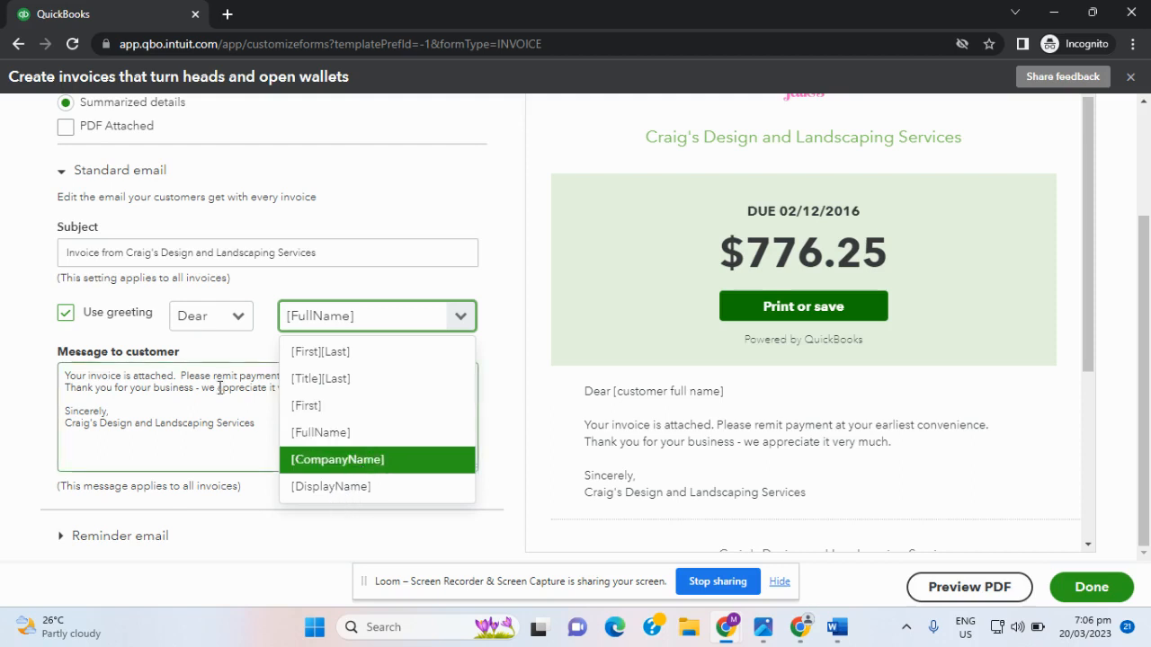
left_click(251, 405)
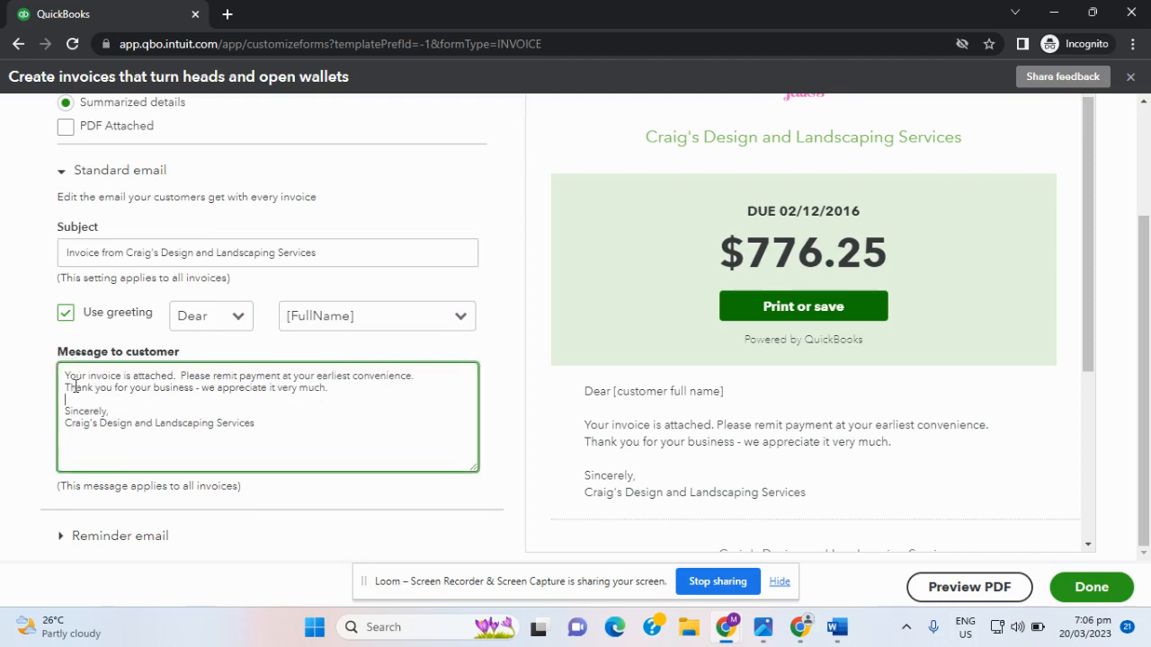
mouse_move(65, 378)
left_mouse_down()
mouse_move(363, 391)
mouse_move(323, 433)
left_mouse_up()
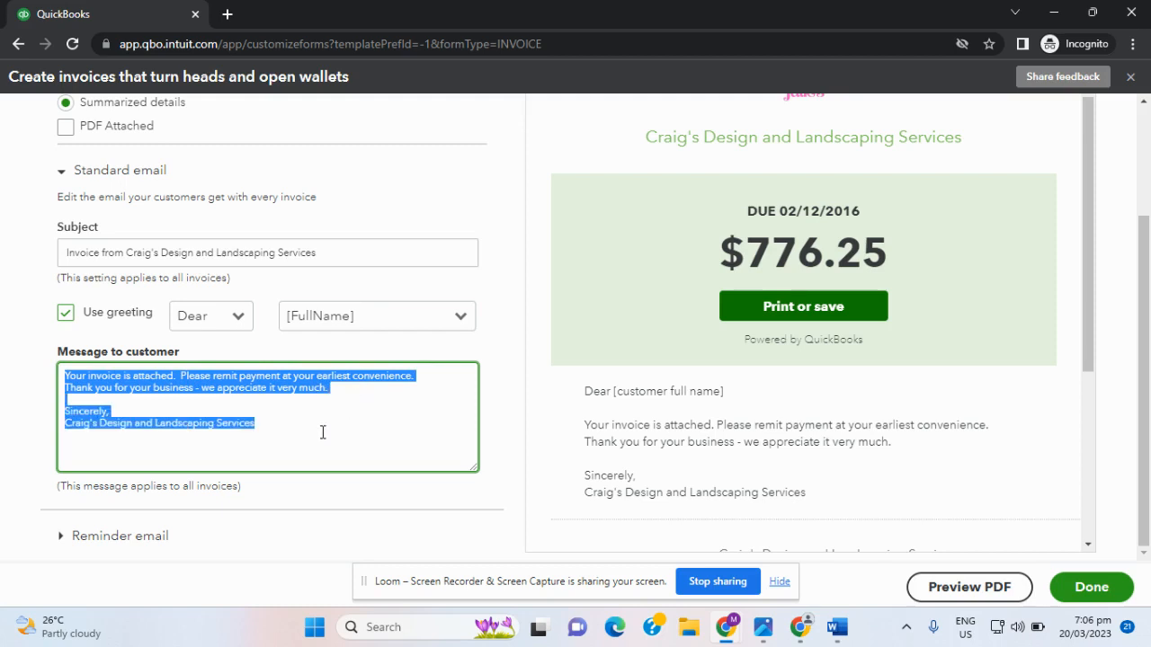
scroll(627, 470, "down", 1)
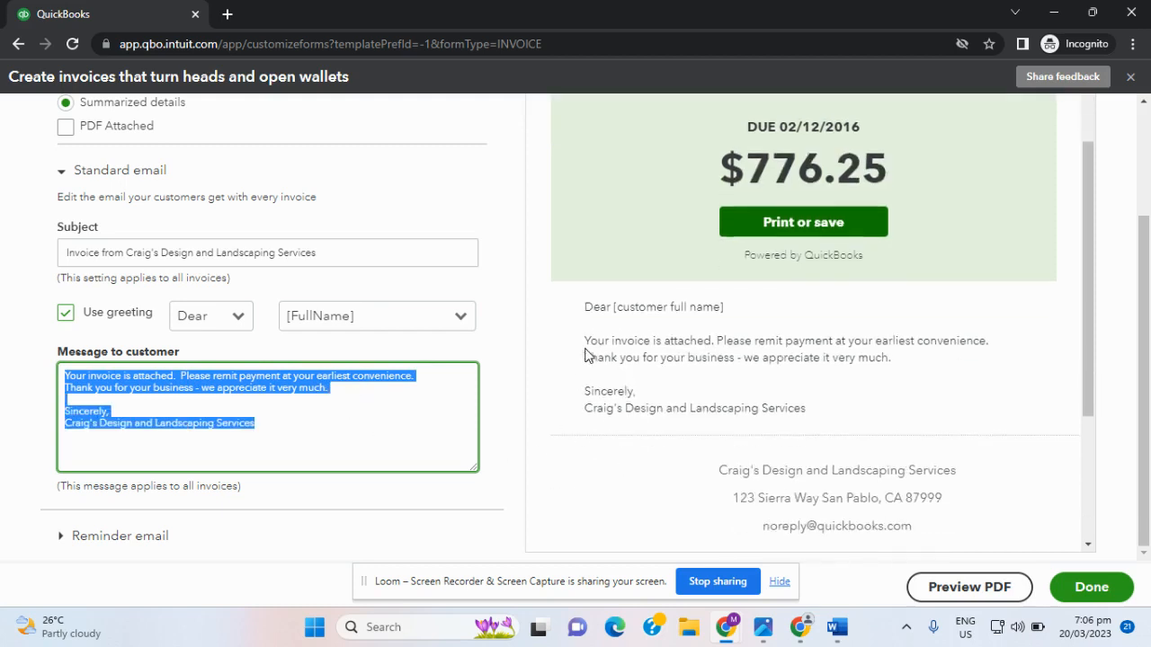
mouse_move(585, 344)
left_mouse_down()
mouse_move(845, 344)
mouse_move(862, 413)
left_mouse_up()
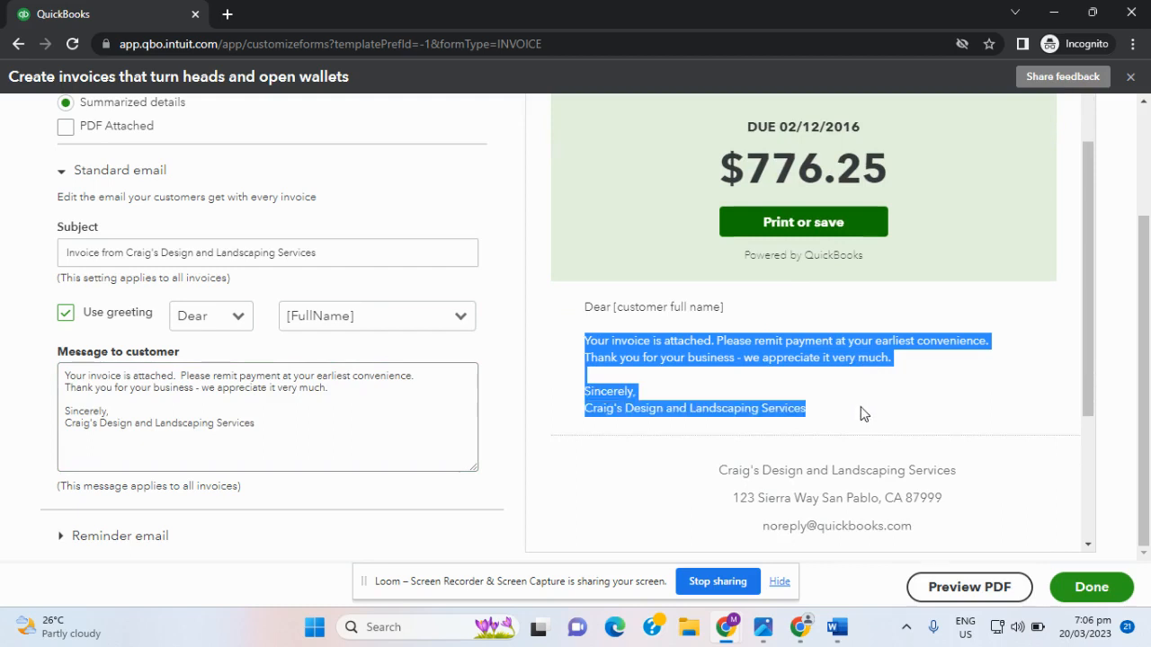
left_click(239, 460)
Open the reminder email settings and examine the subject, greeting choices, customer message and email preview
left_click(62, 539)
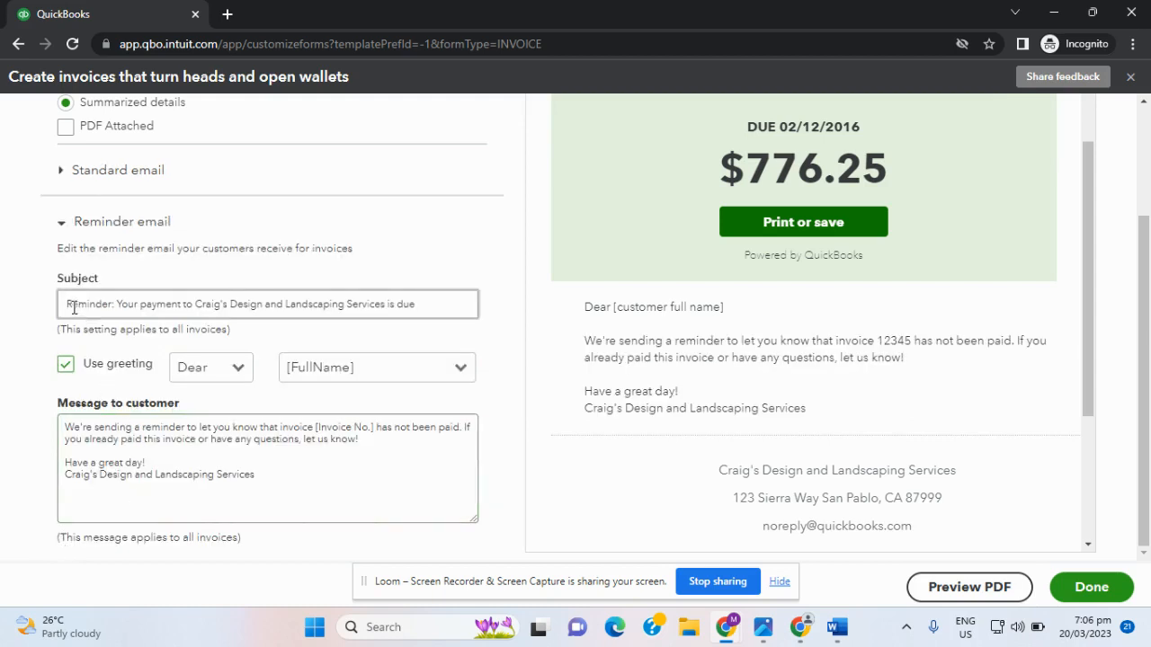
left_click_drag(67, 305, 445, 298)
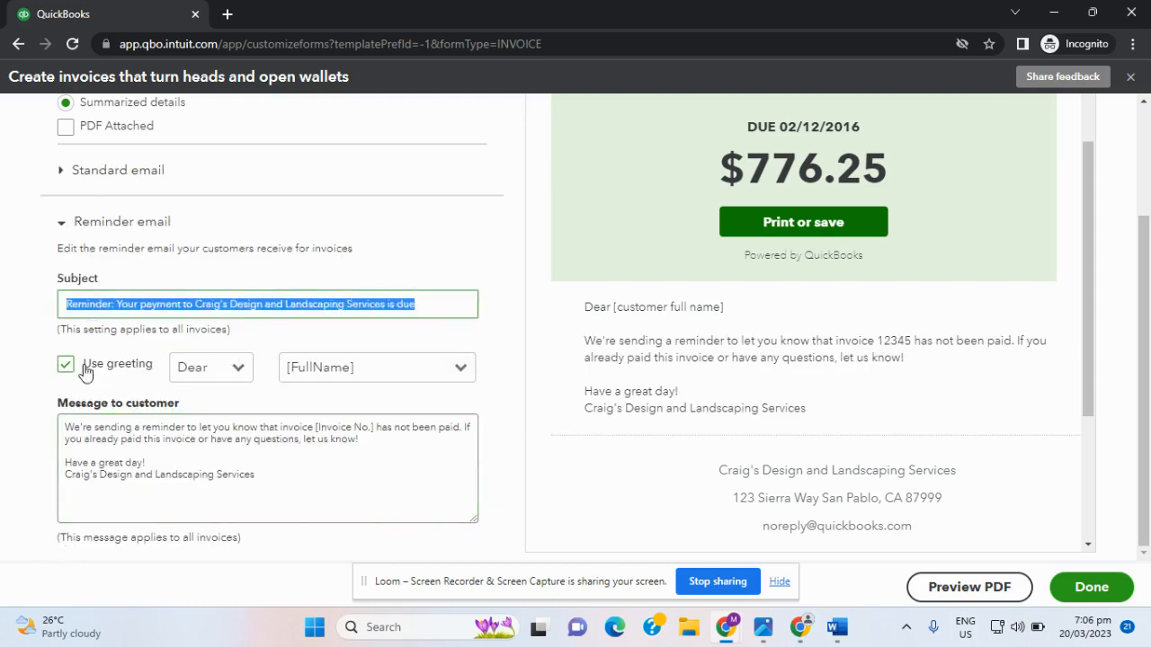
left_click(240, 369)
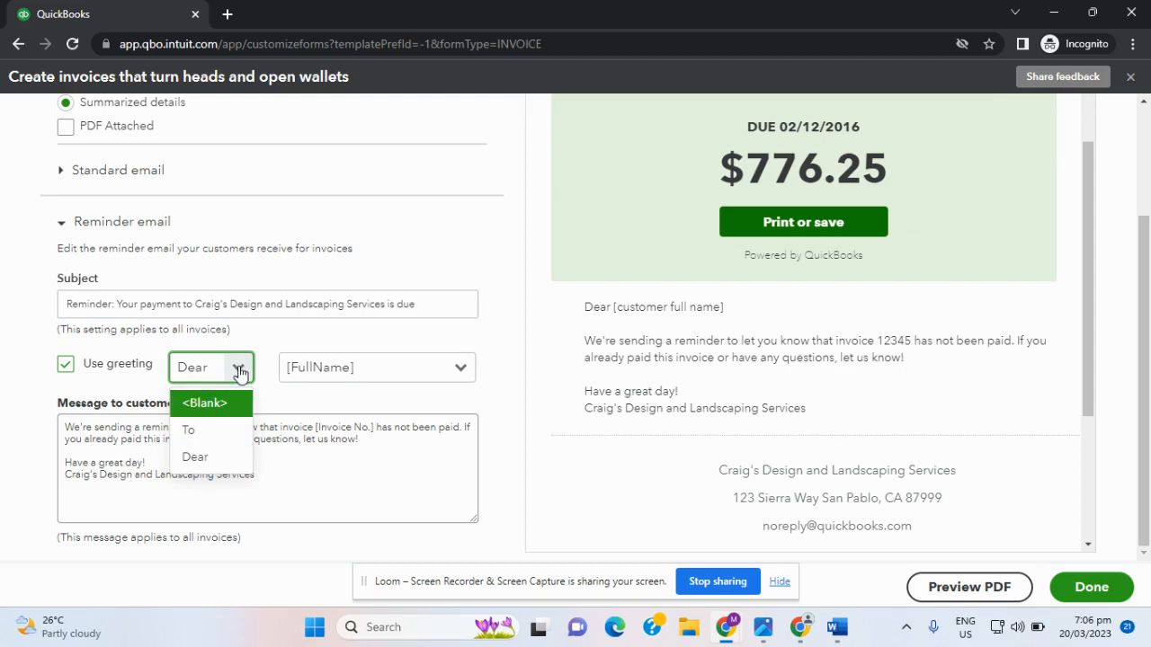
left_click(240, 369)
left_click(181, 485)
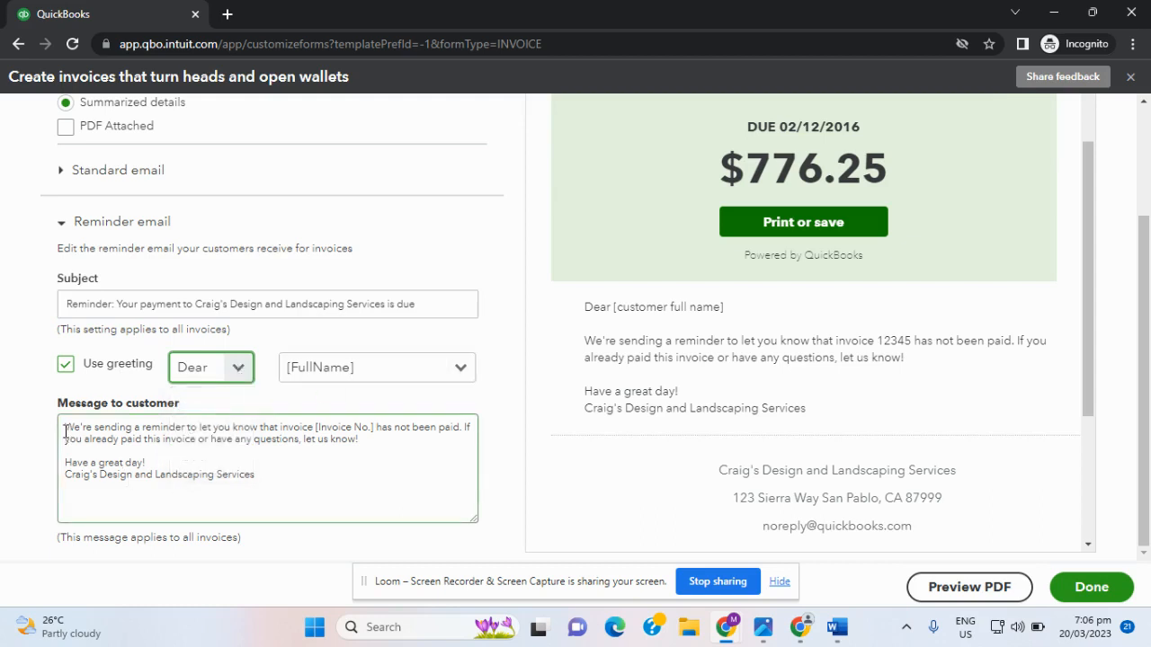
left_click_drag(65, 431, 282, 482)
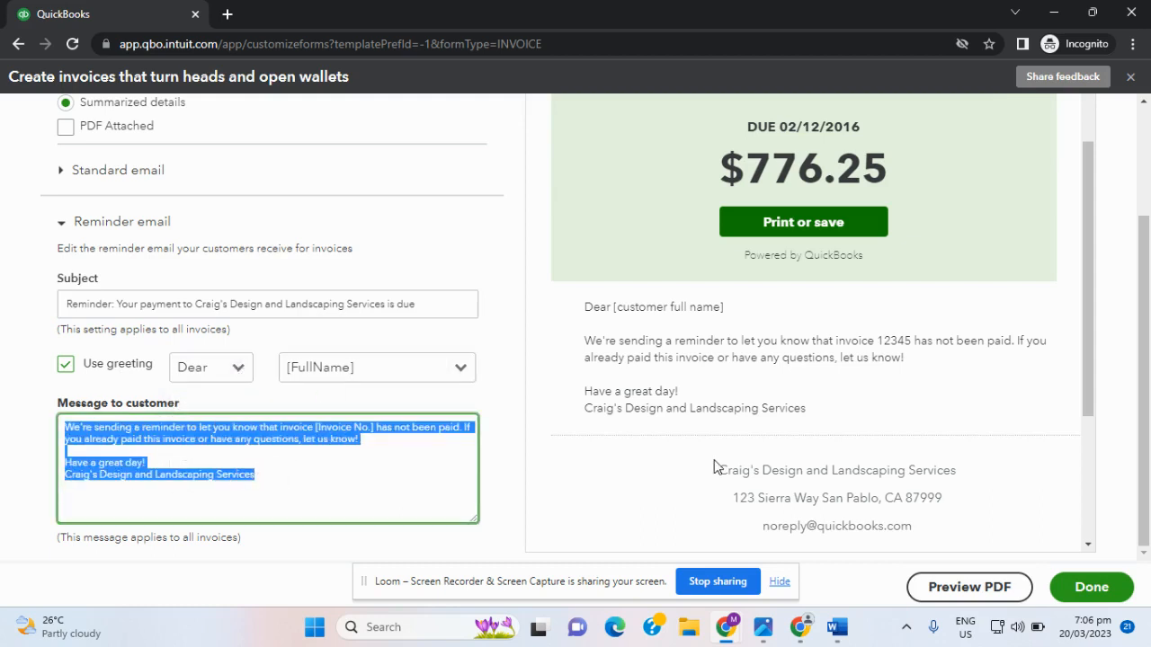
scroll(800, 468, "down", 2)
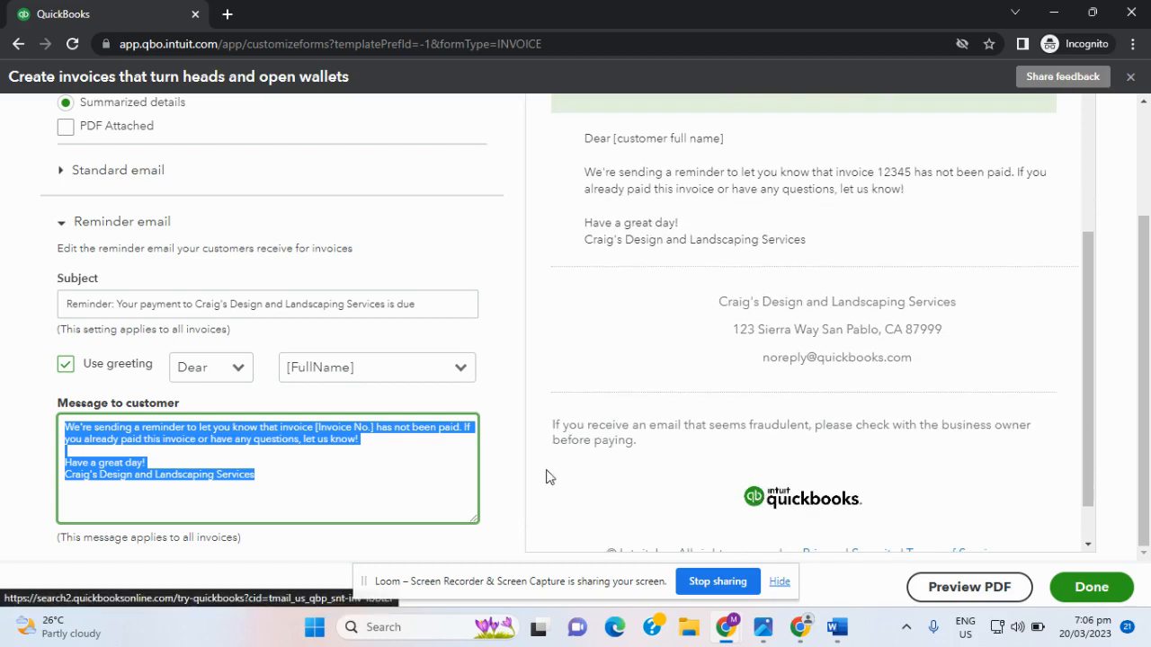
Save the customized invoice style and refresh the list of custom form styles
left_click(1091, 597)
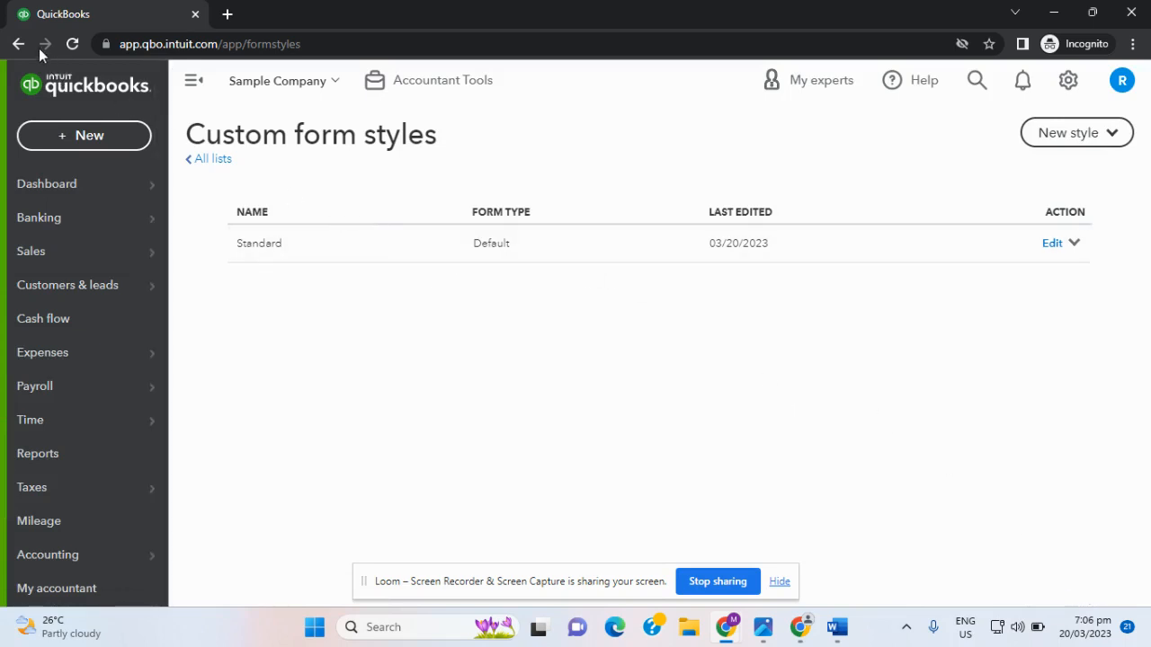
left_click(73, 45)
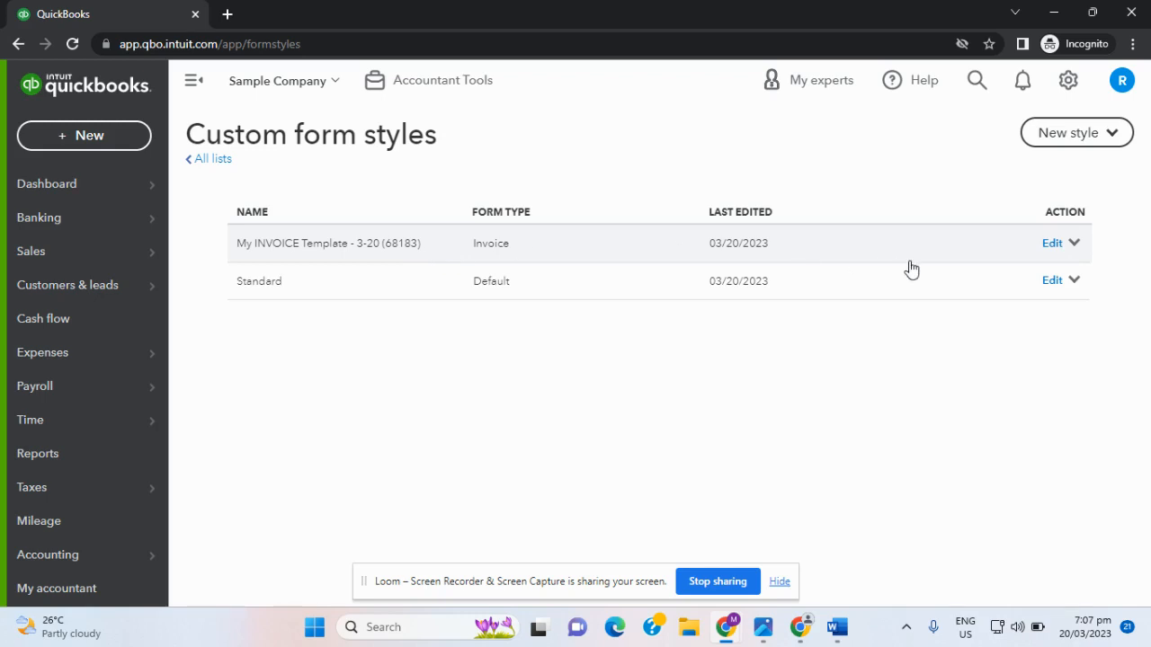
Reopen the new invoice template to check its design, close it and view its PDF preview
left_click(1052, 244)
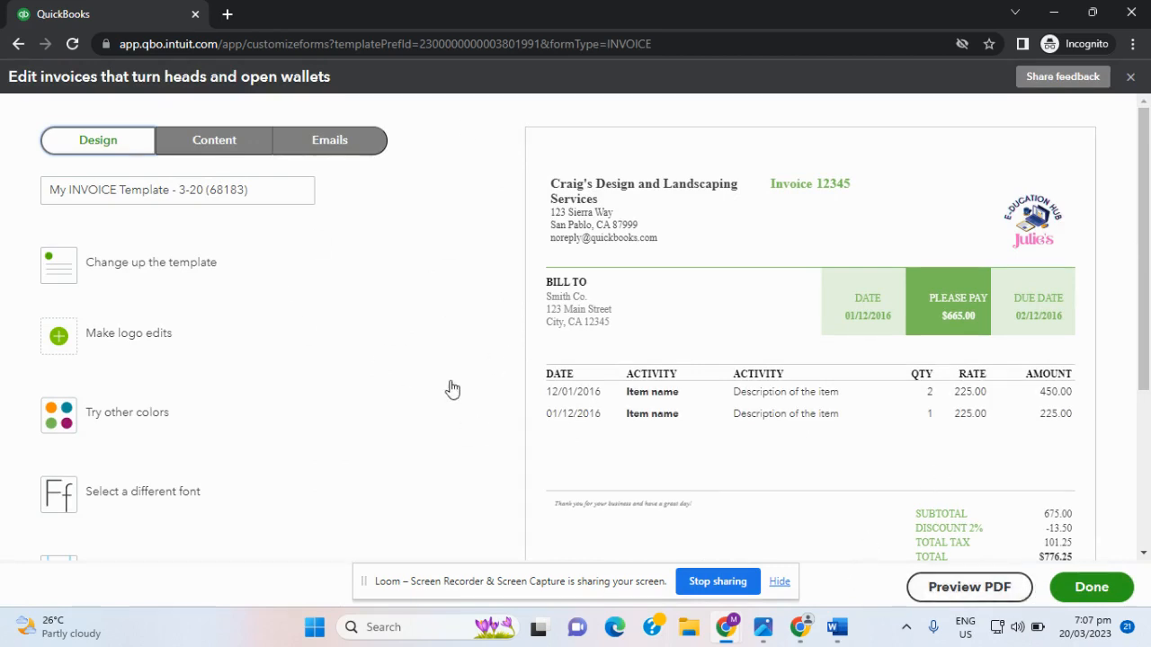
left_click(1091, 587)
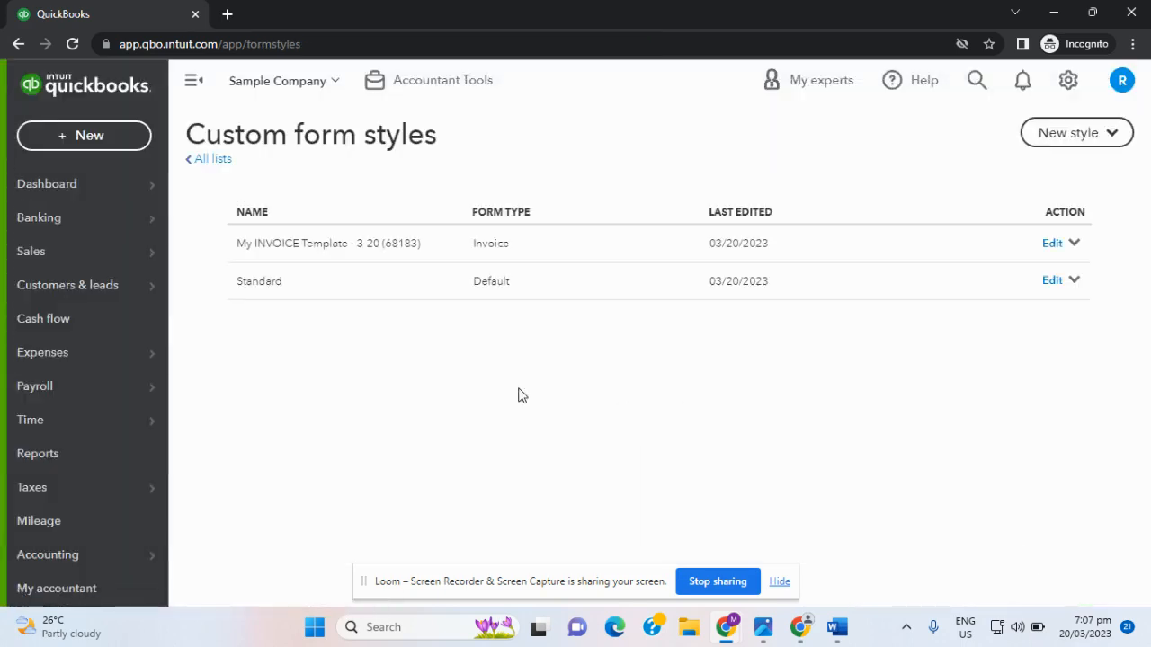
left_click(1074, 245)
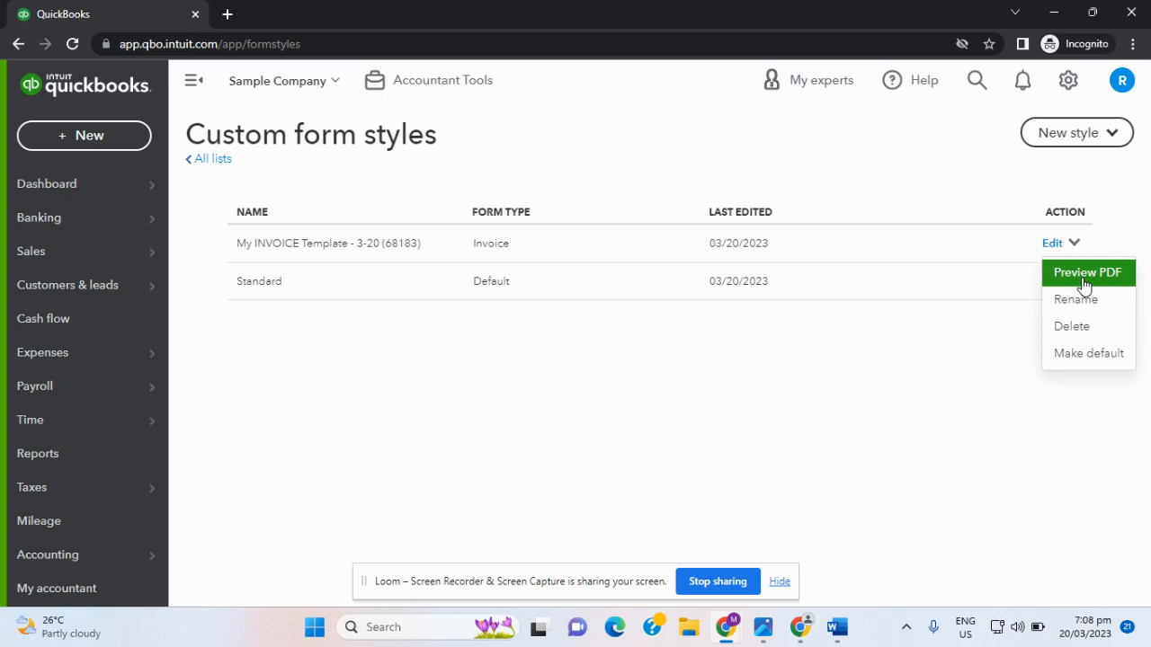
left_click(1086, 279)
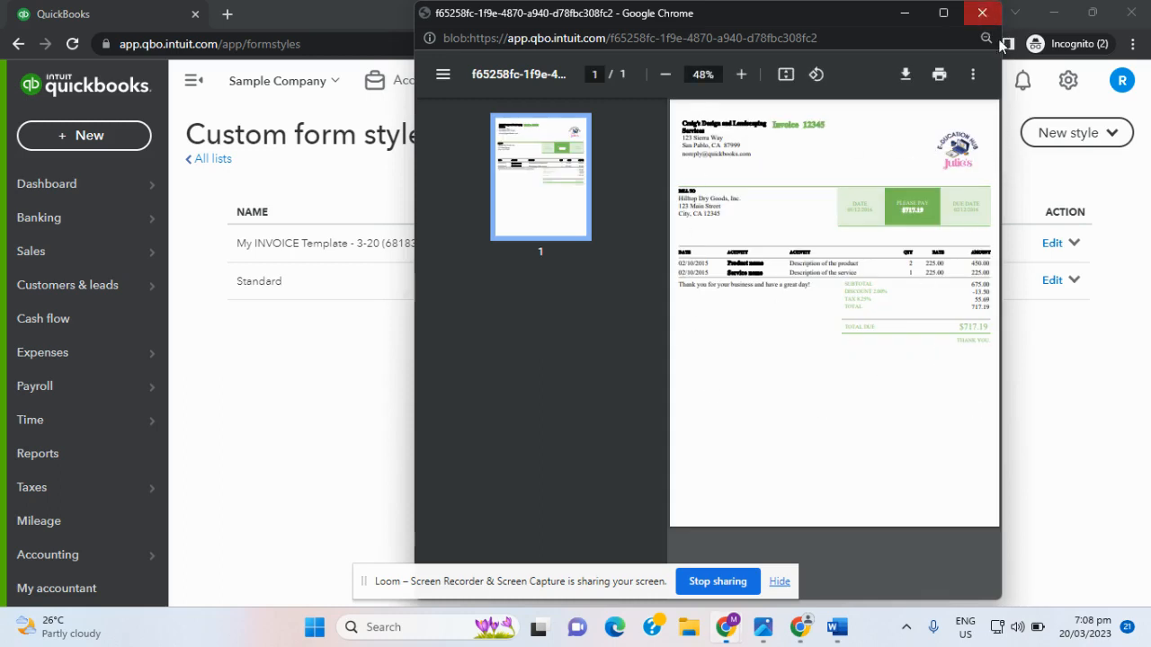
left_click(984, 14)
Try to rename the new invoice template with the name left blank and dismiss the message
left_click(1075, 245)
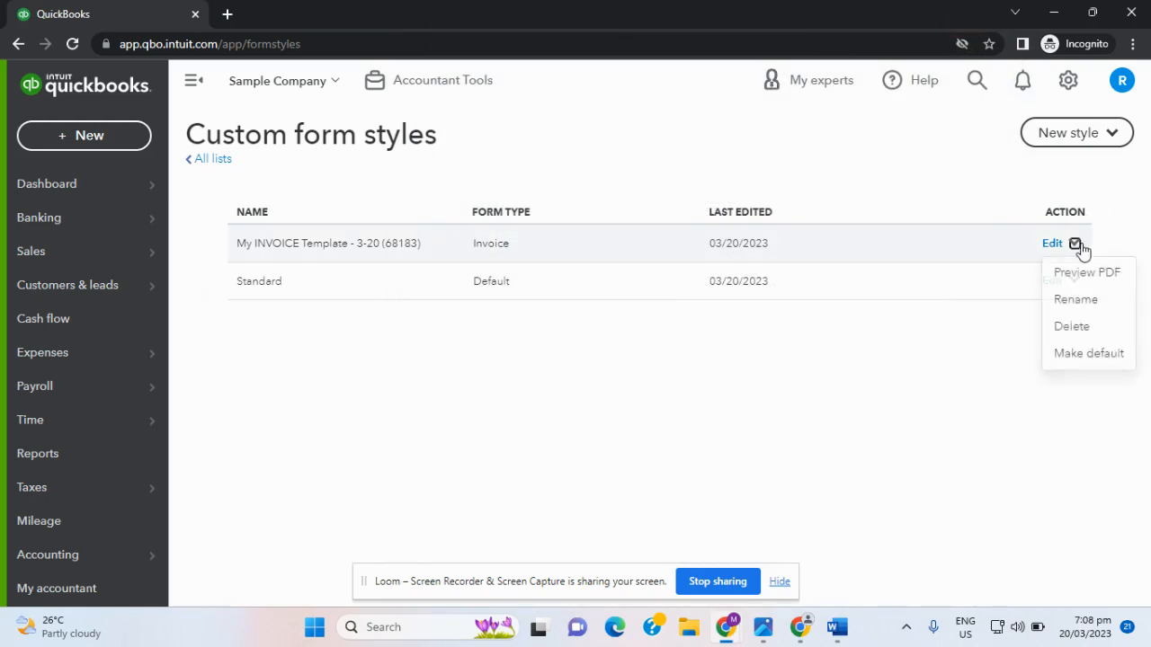
left_click(1082, 306)
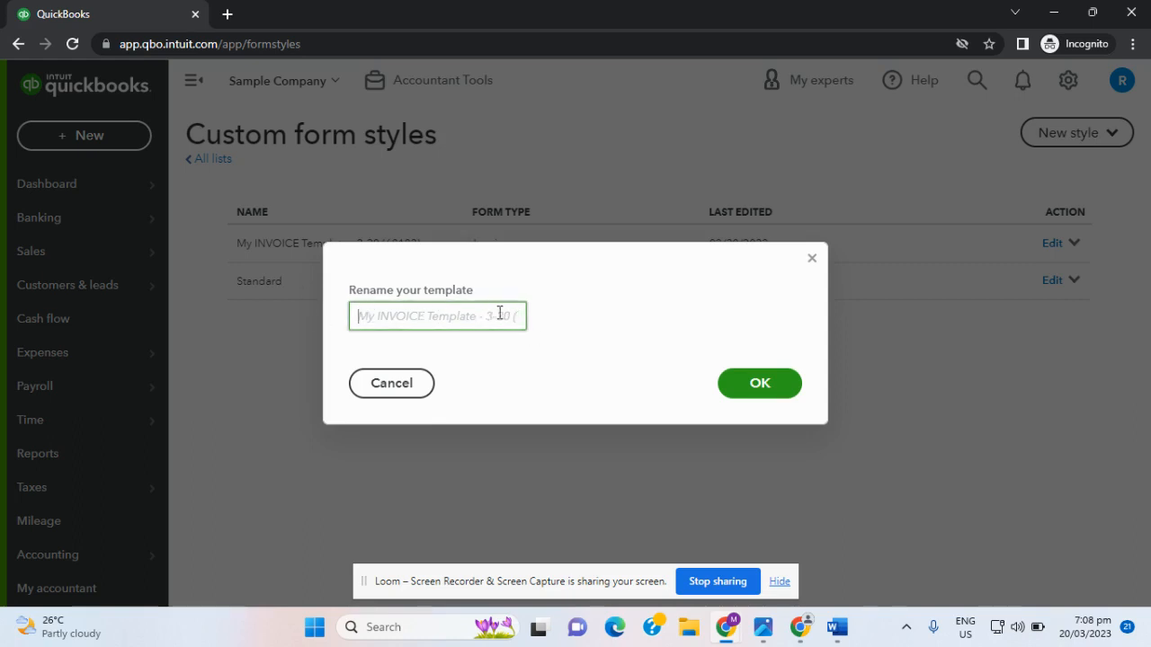
left_click(761, 388)
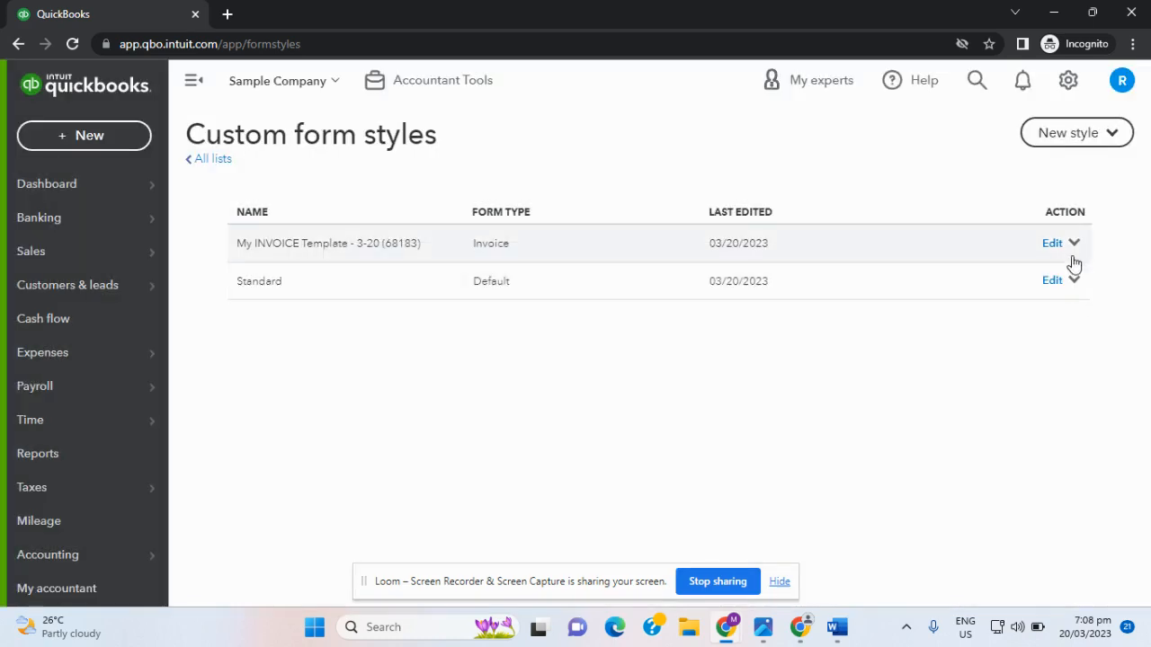
left_click(1073, 244)
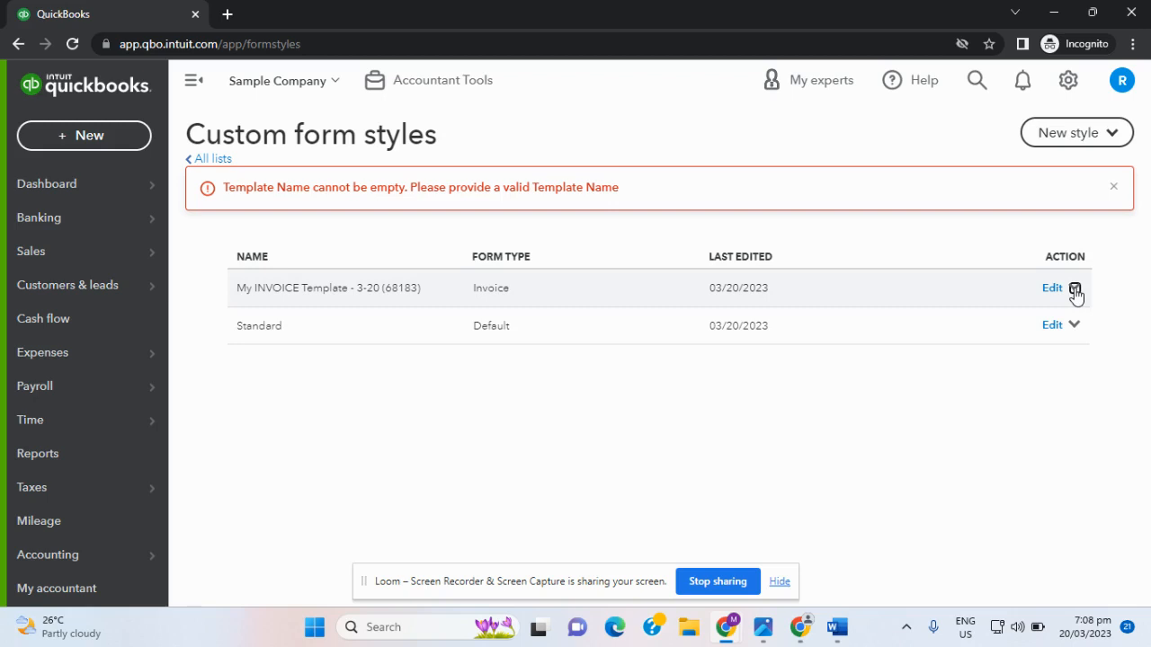
left_click(1113, 188)
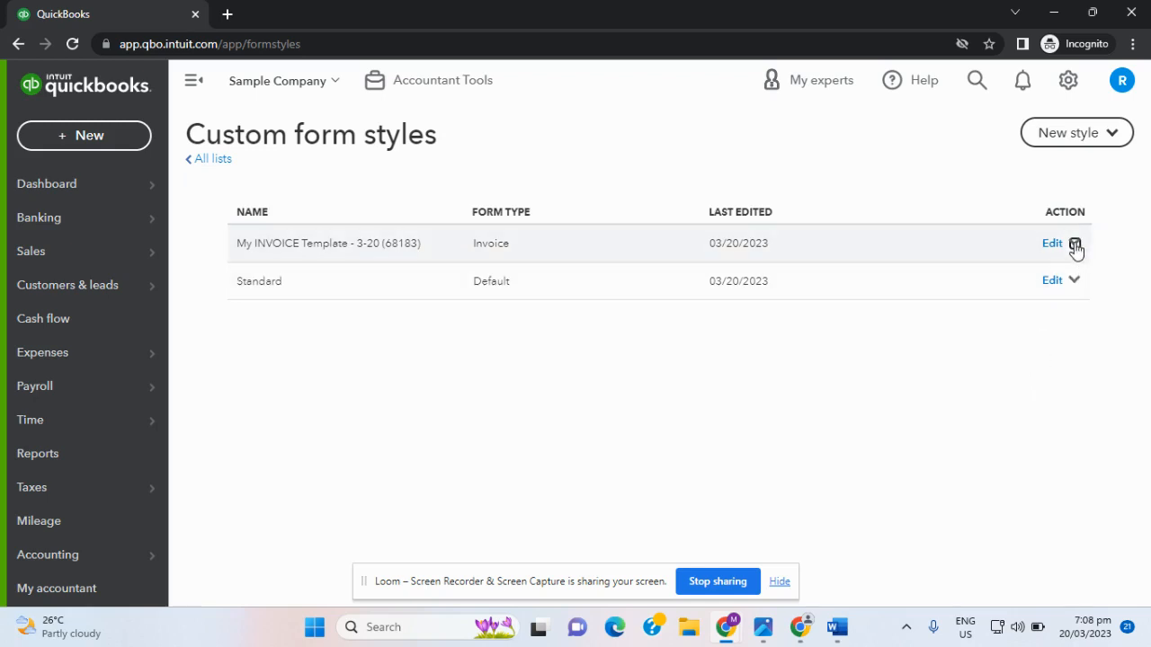
Check the actions available for the Standard style, reopen the custom invoice template for review and return to the list
left_click(1074, 282)
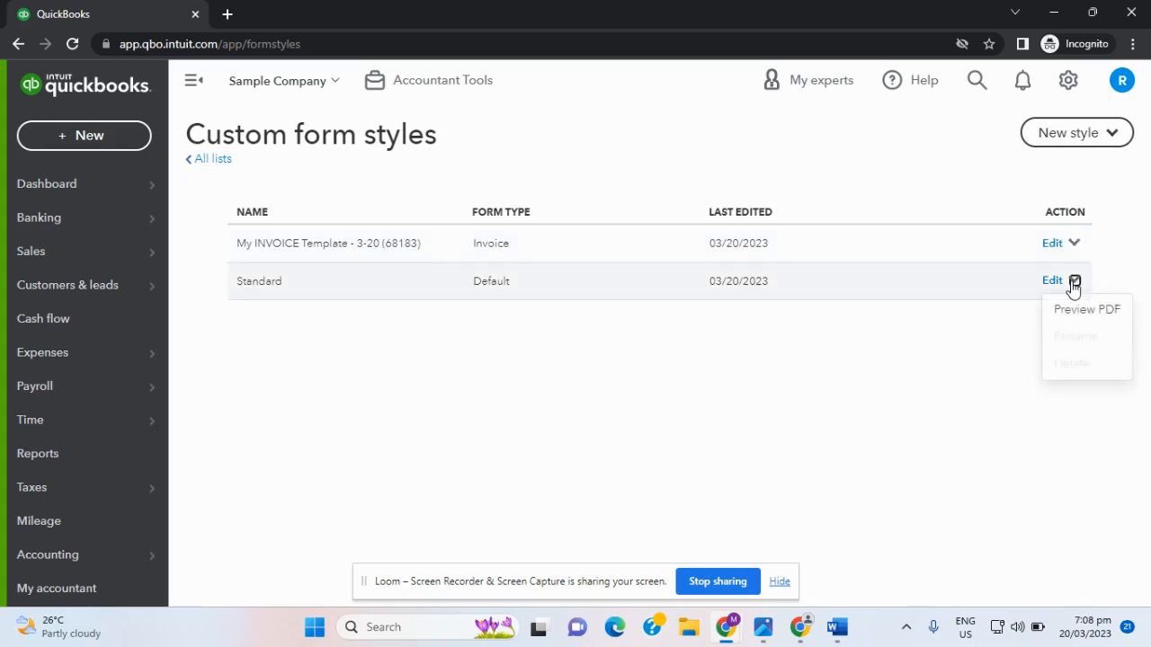
left_click(1080, 248)
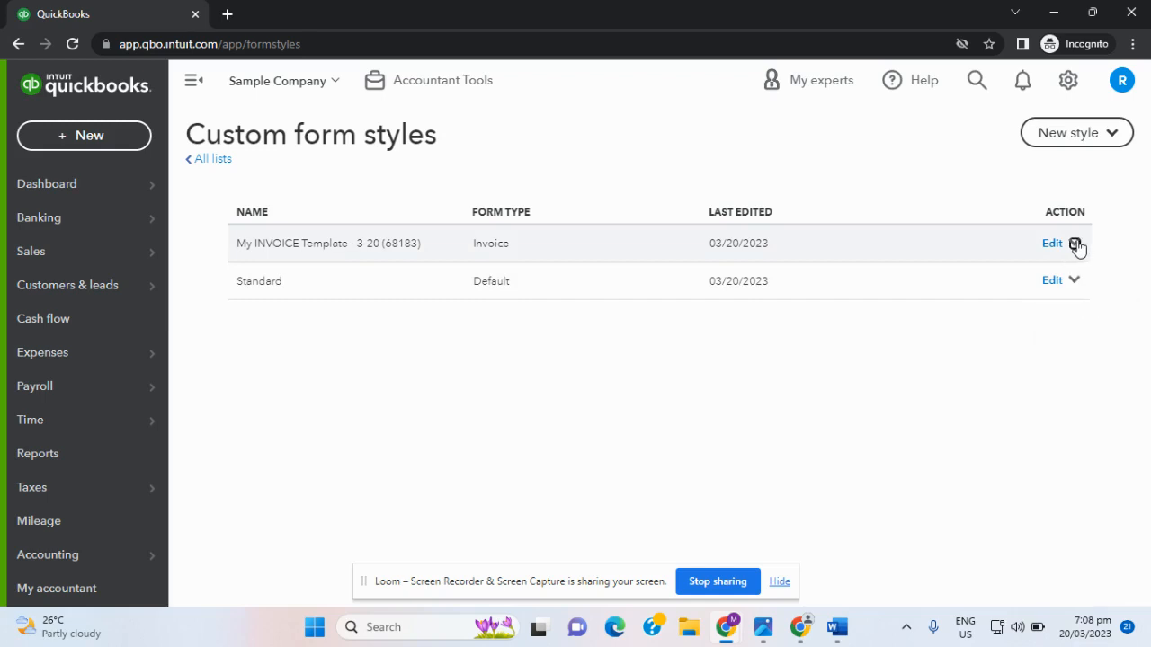
left_click(1054, 244)
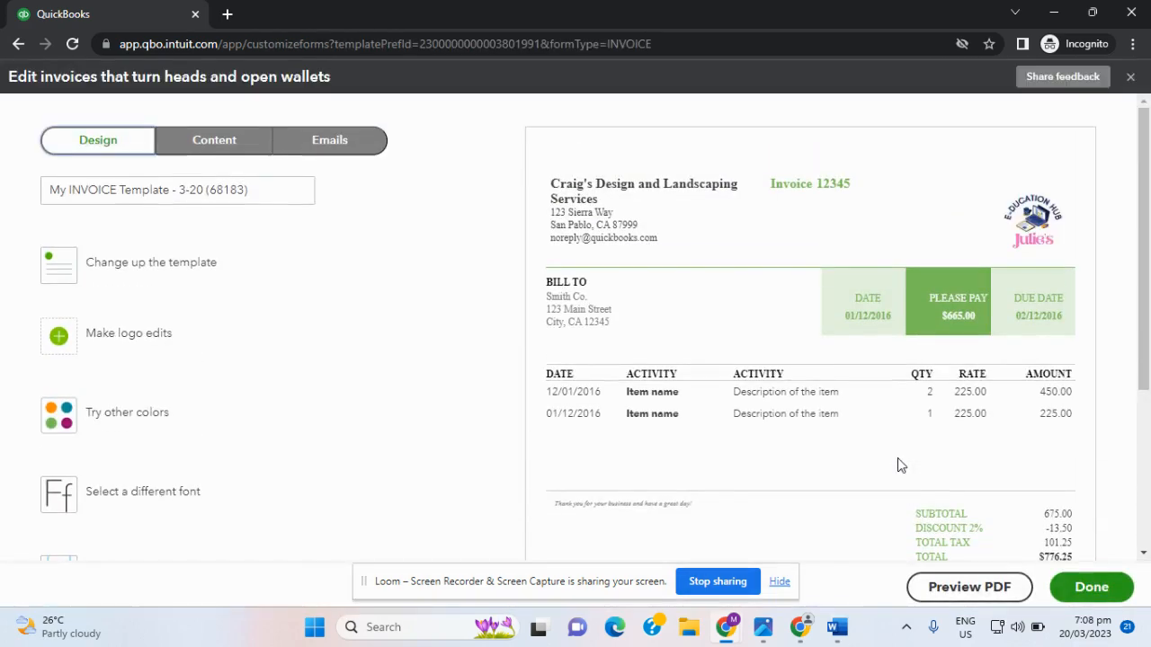
left_click(1092, 593)
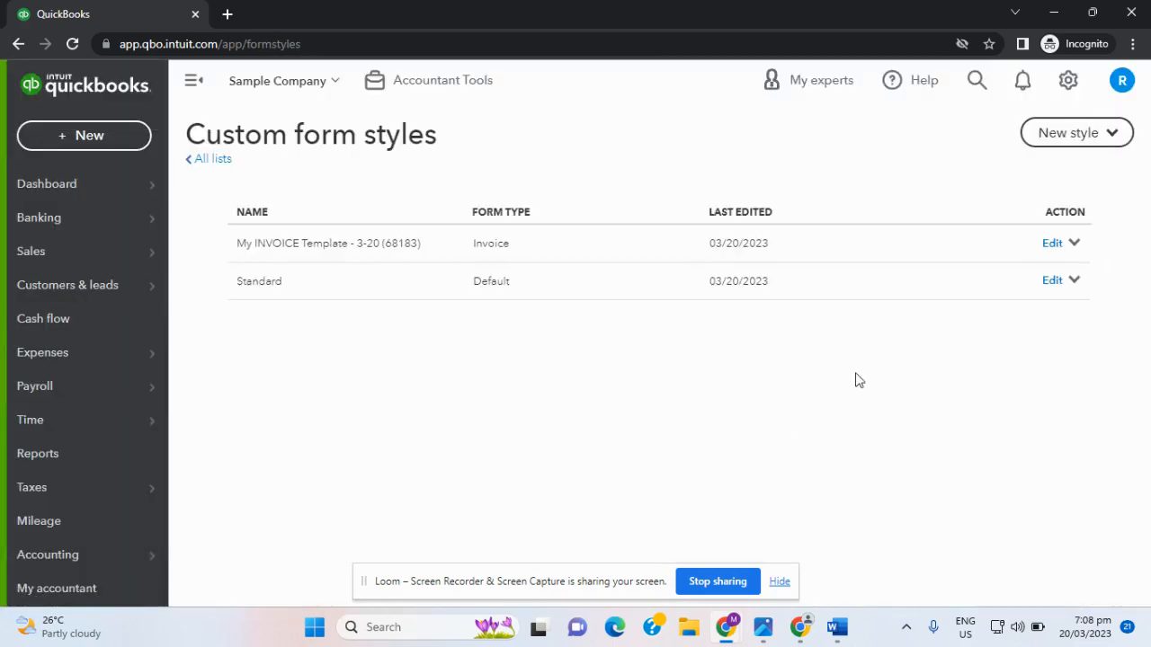
Make the custom invoice template the default form style
left_click(1074, 244)
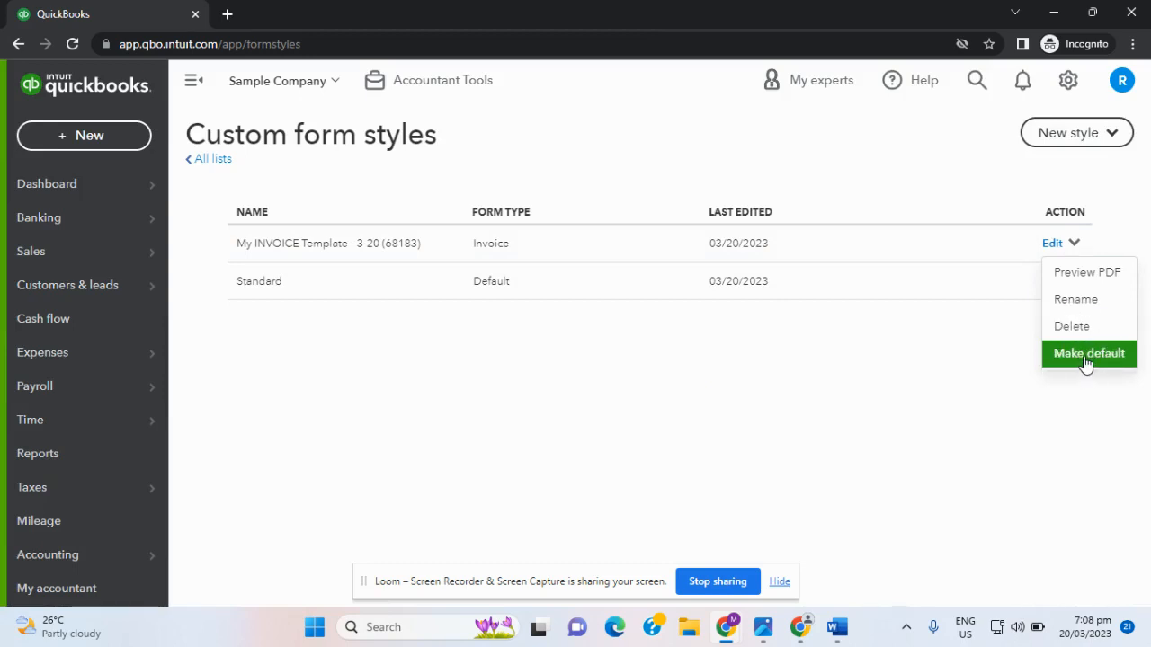
left_click(1085, 361)
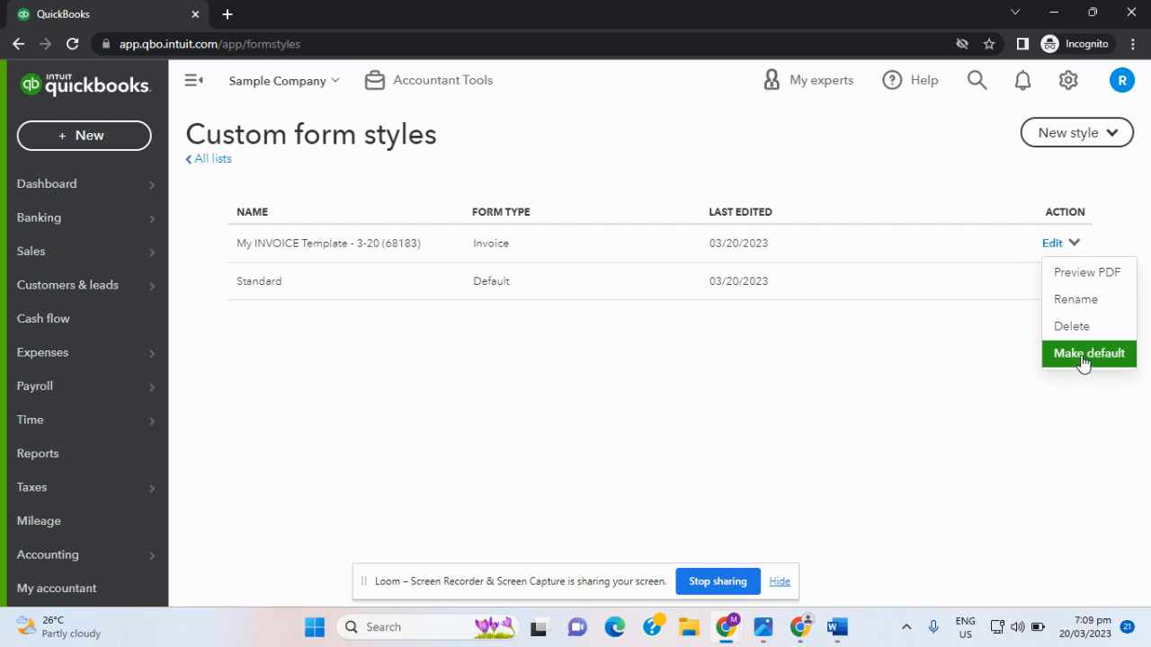